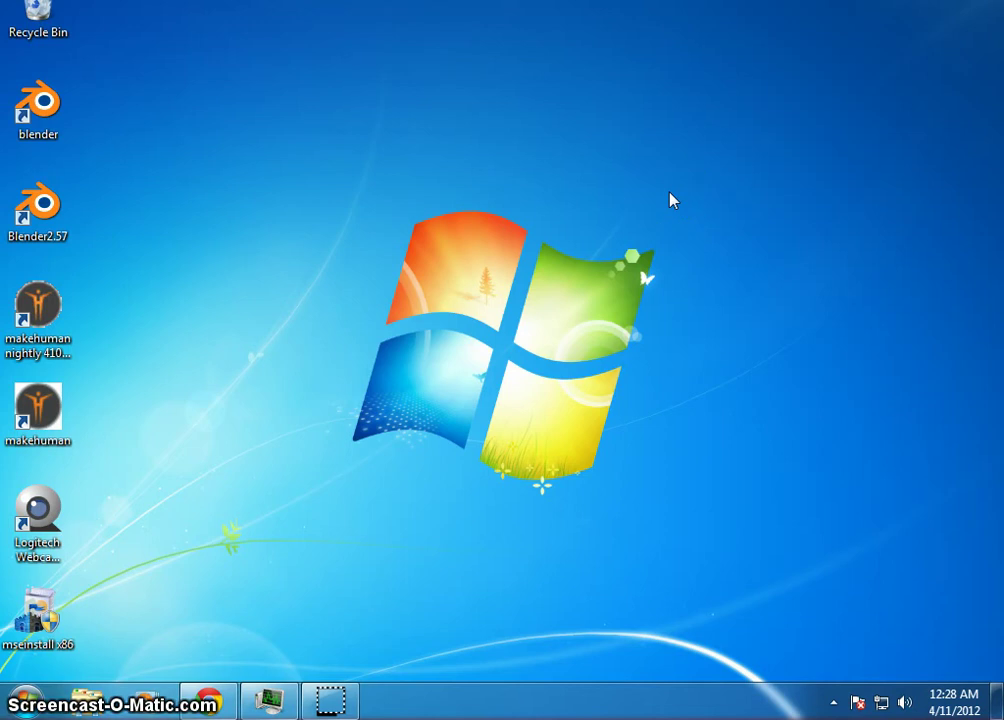
# - Bring Chrome back on screen and check the Virtual Reality Games site address
pyautogui.click(482, 131)
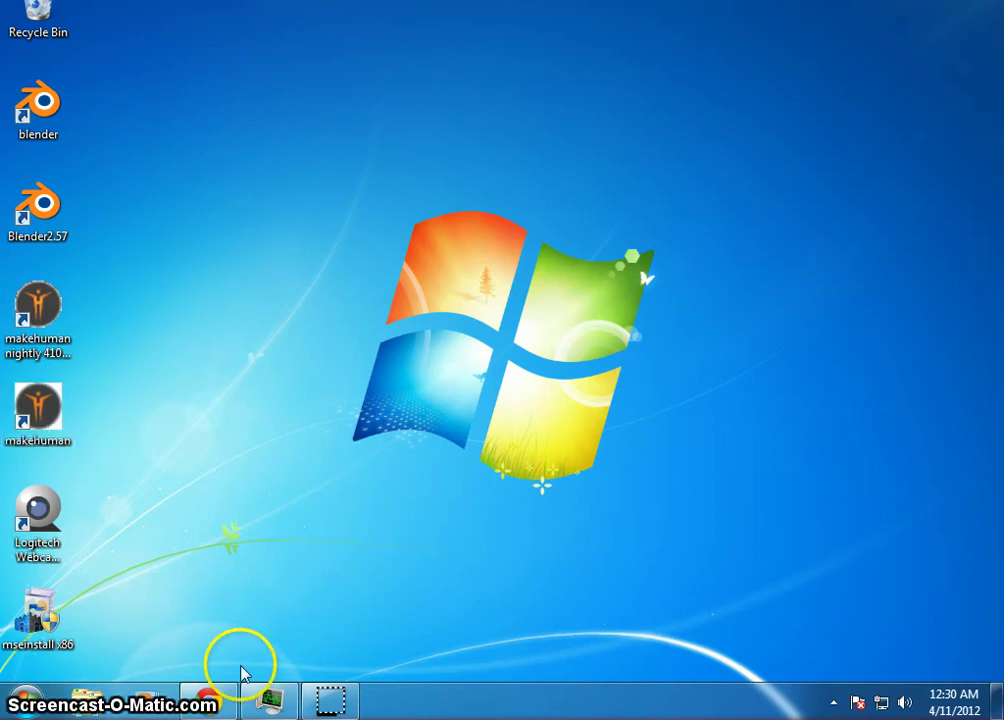
pyautogui.moveTo(207, 708)
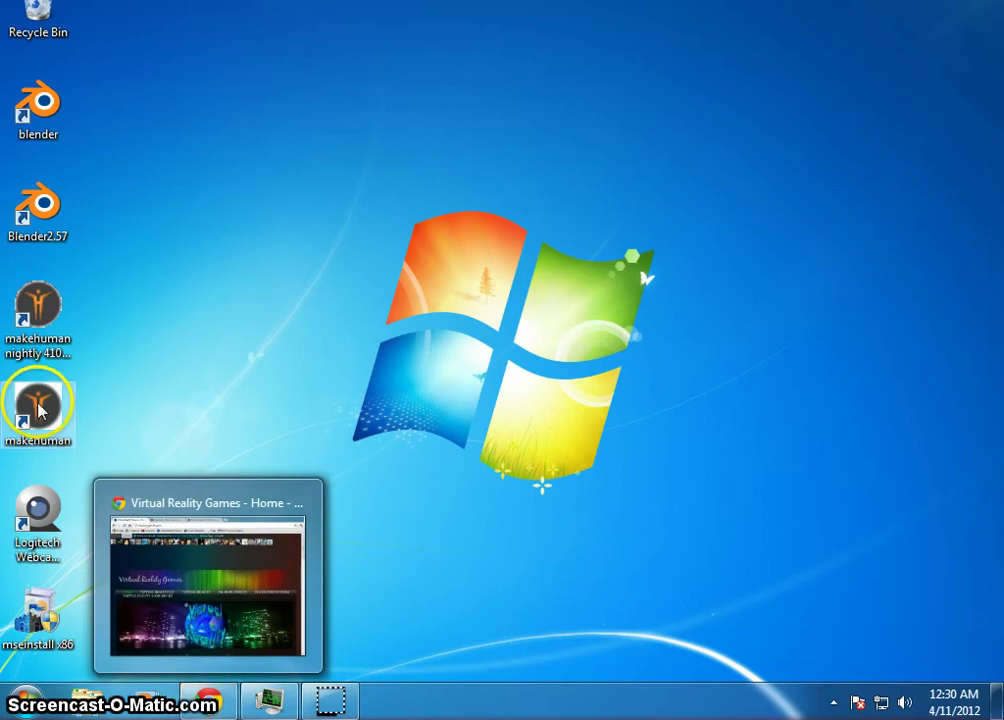
pyautogui.click(209, 704)
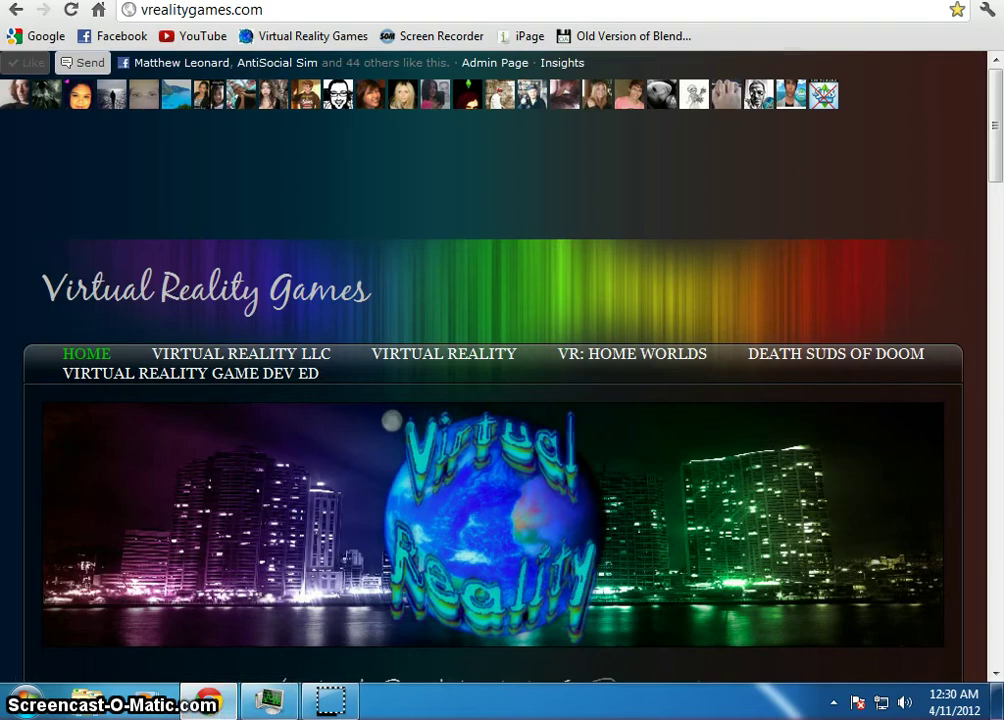
pyautogui.scroll(-1, 639, 276)
pyautogui.scroll(-1, 639, 280)
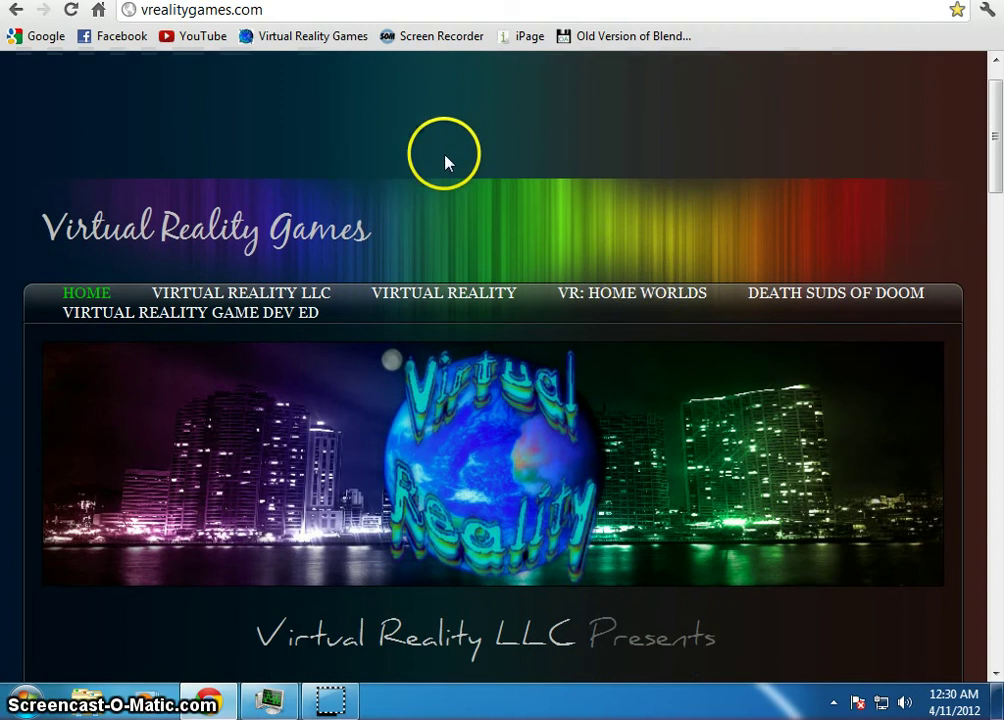
pyautogui.scroll(2, 446, 161)
pyautogui.moveTo(293, 10); pyautogui.dragTo(106, 10)
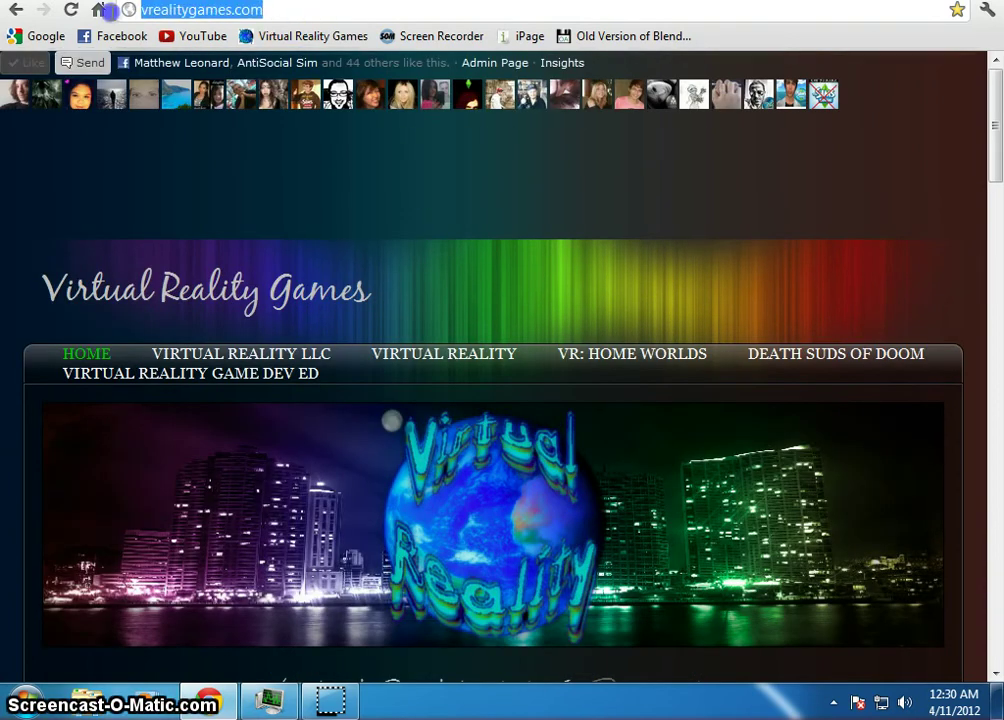
pyautogui.click(307, 20)
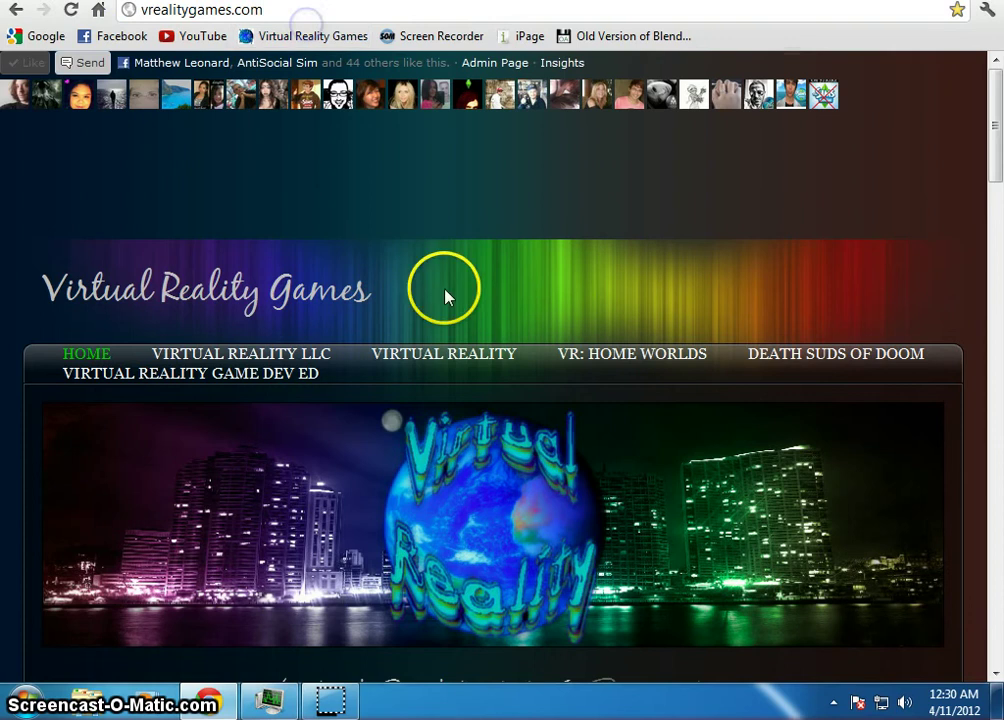
# - Go to the Virtual Reality Game Dev Ed page and follow the MakeHuman logo
pyautogui.scroll(-1, 566, 318)
pyautogui.scroll(-3, 566, 318)
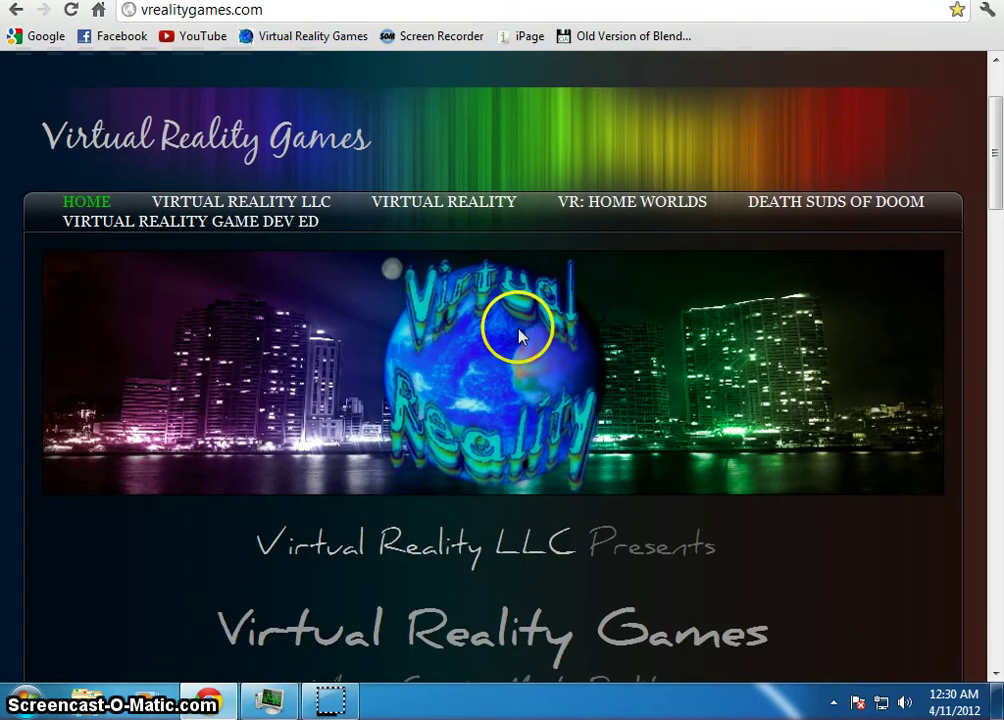
pyautogui.click(266, 224)
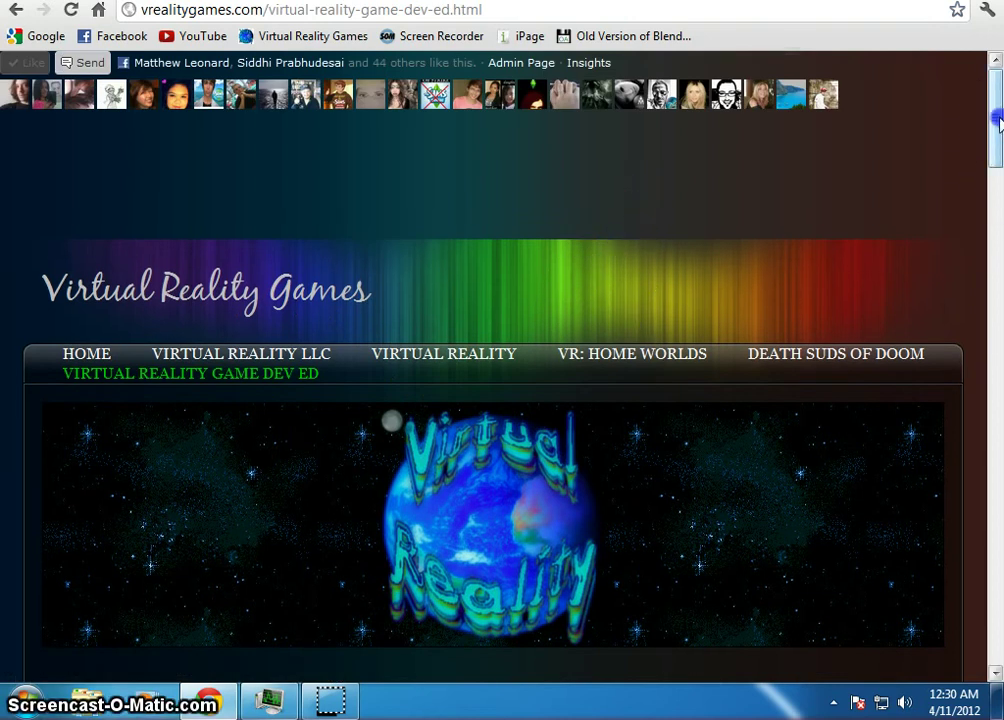
pyautogui.moveTo(989, 134); pyautogui.dragTo(976, 472)
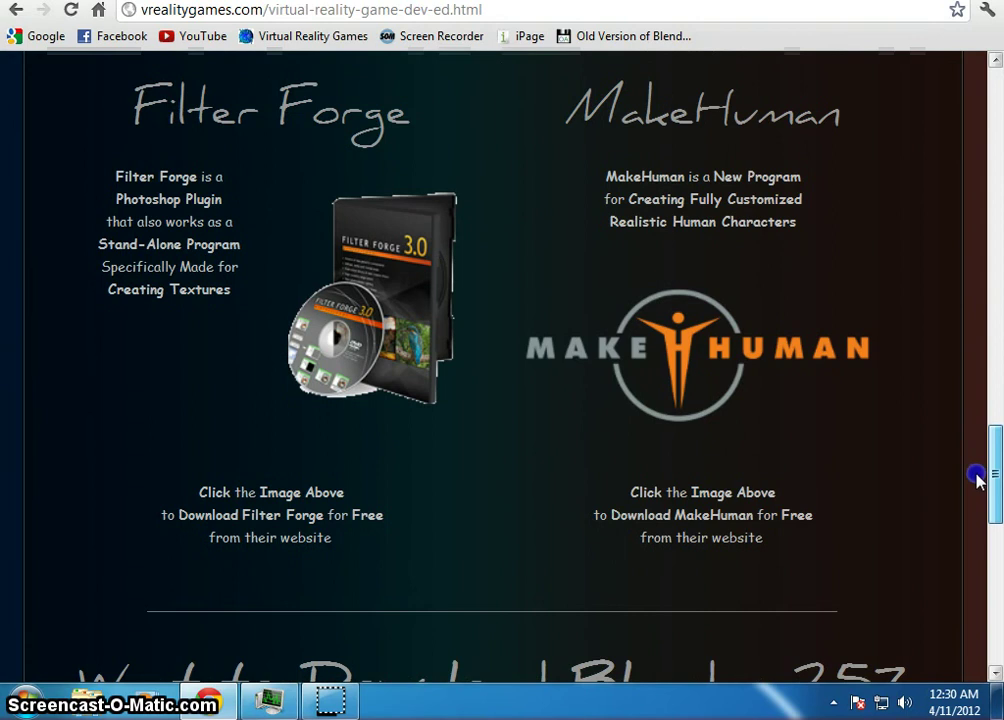
pyautogui.click(712, 350)
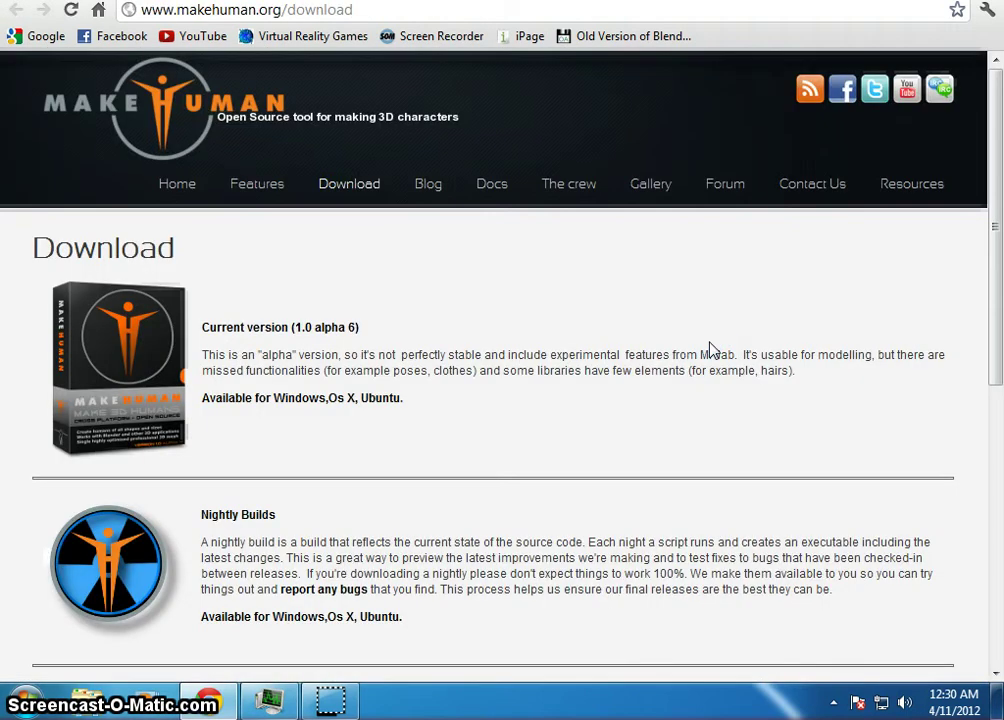
# - Review the Current version 1.0 alpha 6 and Nightly Builds entries, then minimize Chrome
pyautogui.click(387, 128)
pyautogui.scroll(-3, 482, 242)
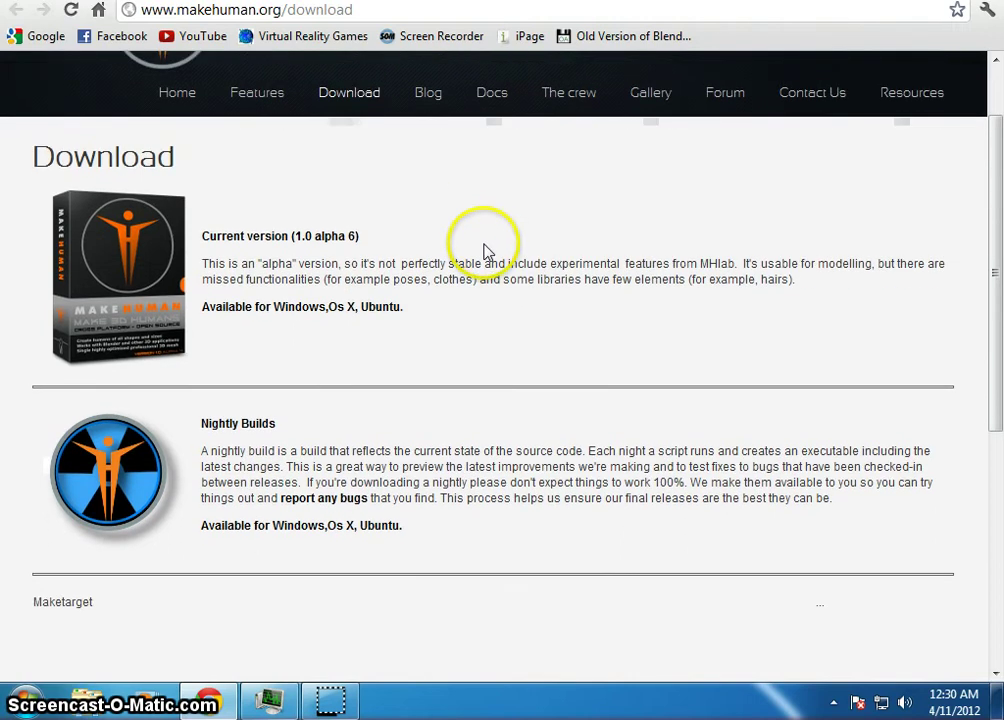
pyautogui.scroll(1, 475, 292)
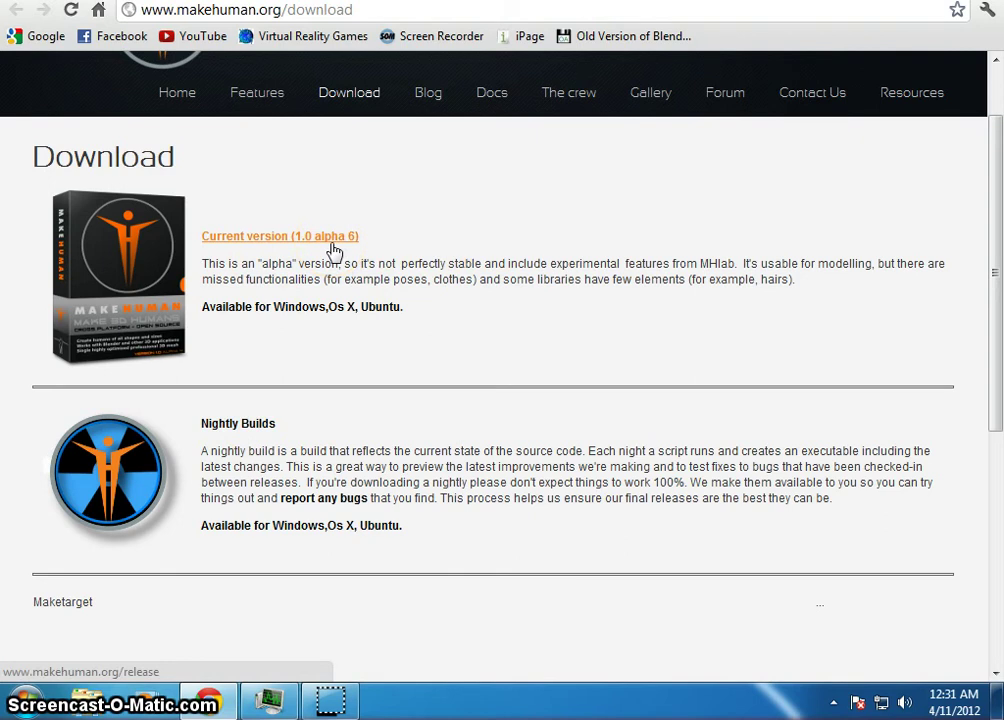
pyautogui.click(329, 309)
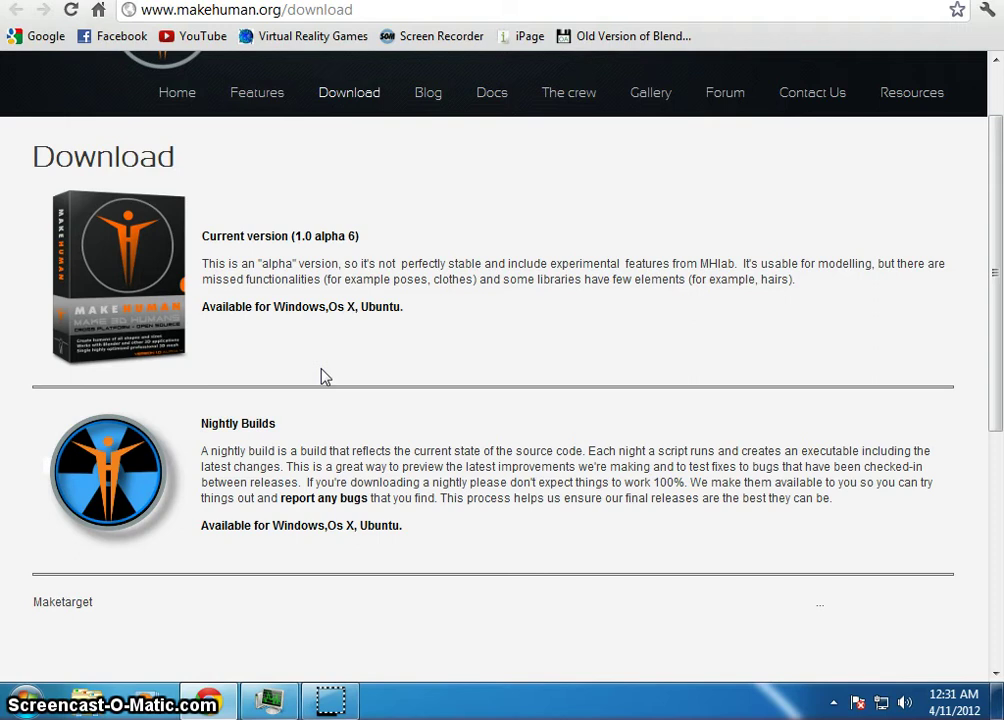
pyautogui.click(322, 352)
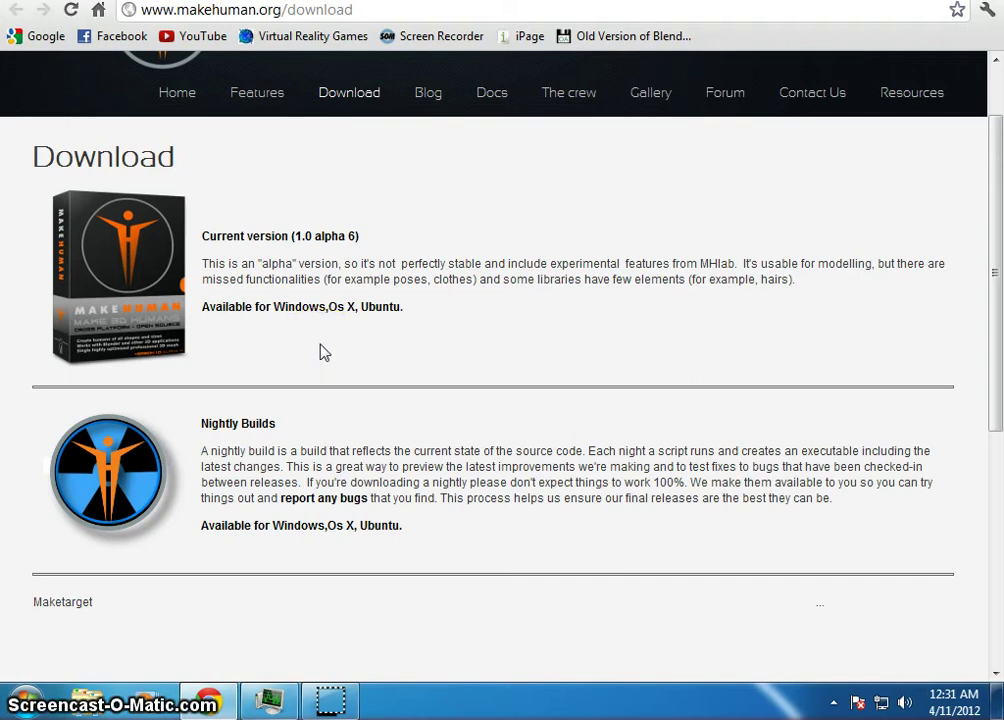
pyautogui.click(283, 342)
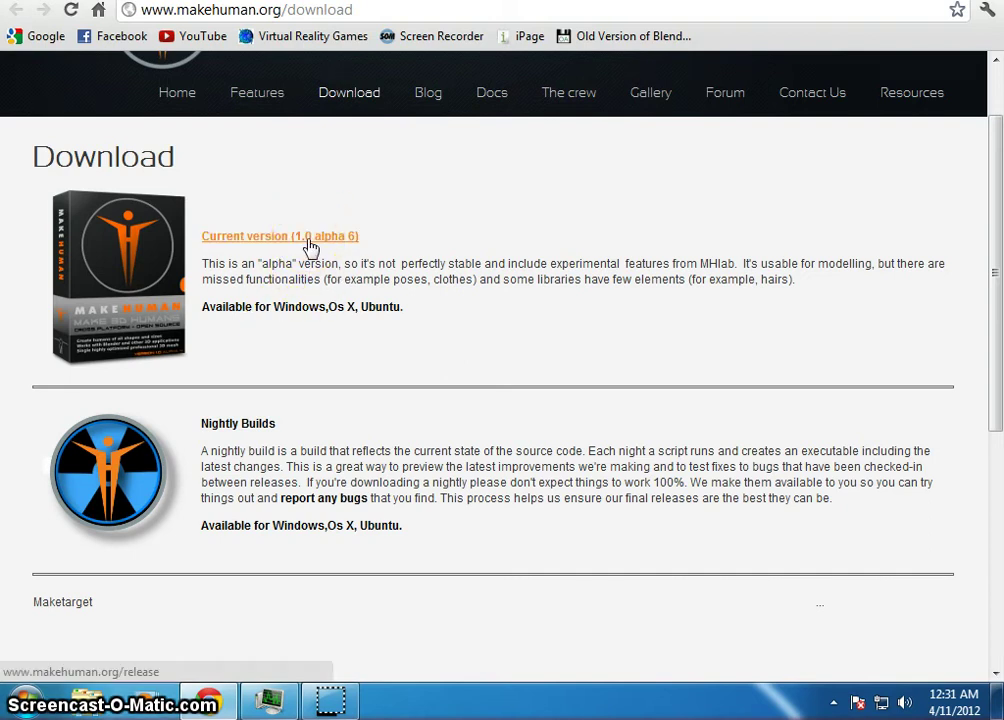
pyautogui.click(383, 187)
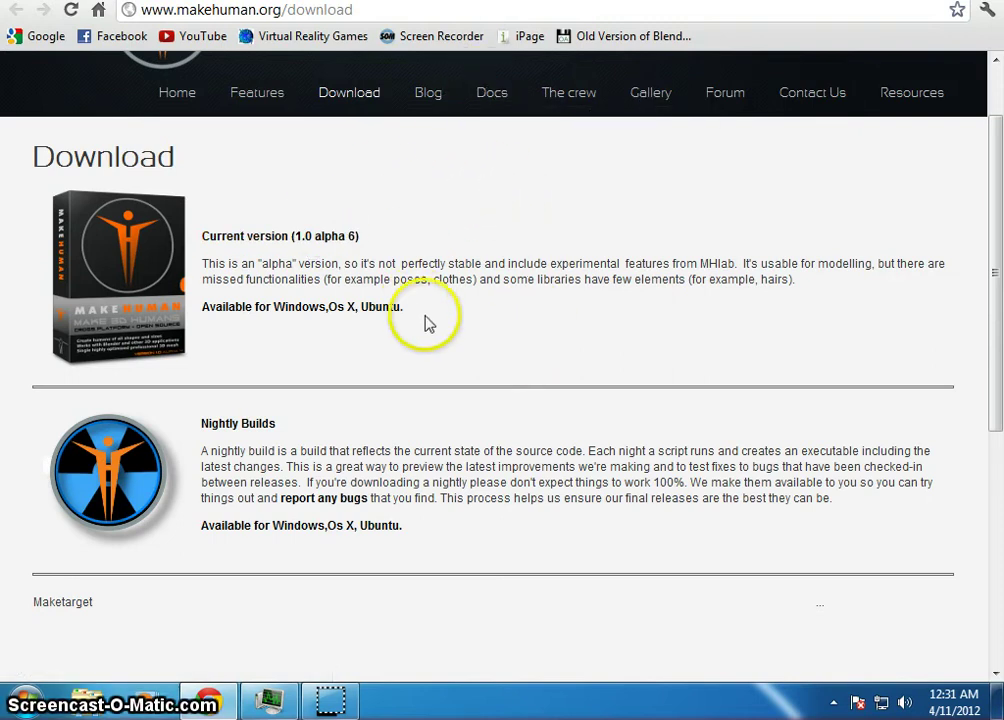
pyautogui.press('super+d')
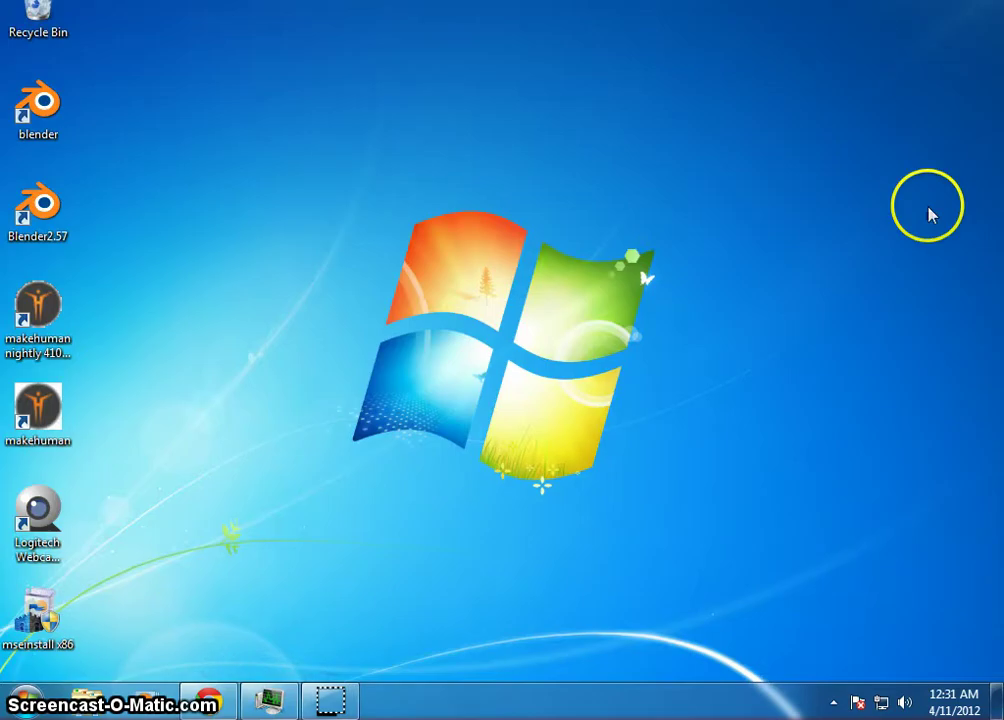
# - Launch MakeHuman from its desktop shortcut, tuck away the console, and restore the Modelling window
pyautogui.click(46, 404)
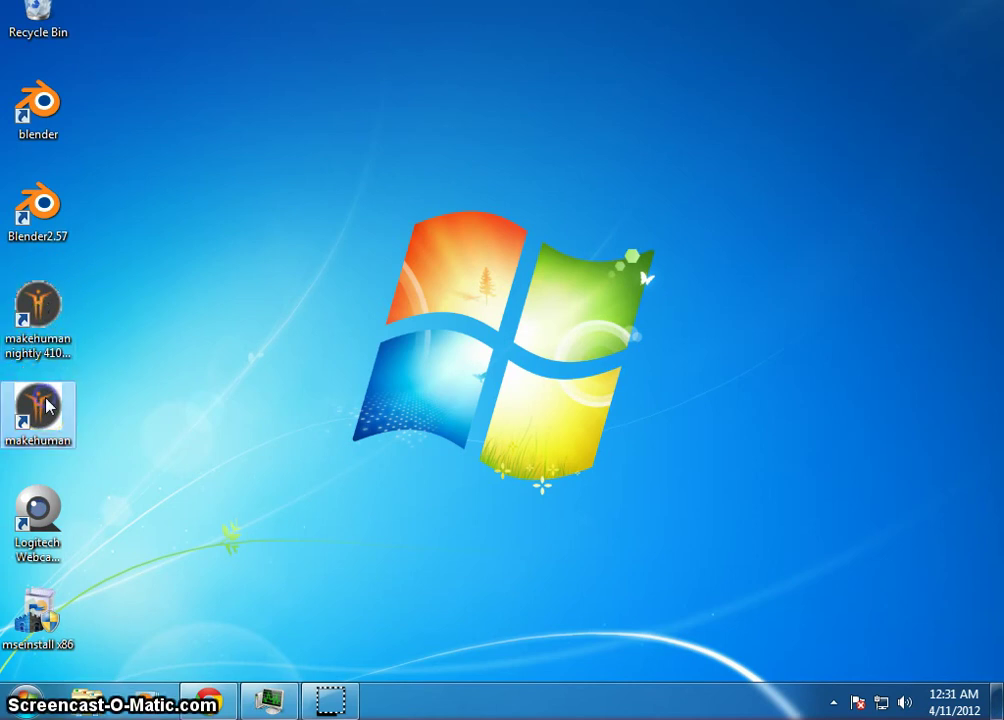
pyautogui.doubleClick(46, 404)
pyautogui.click(758, 130)
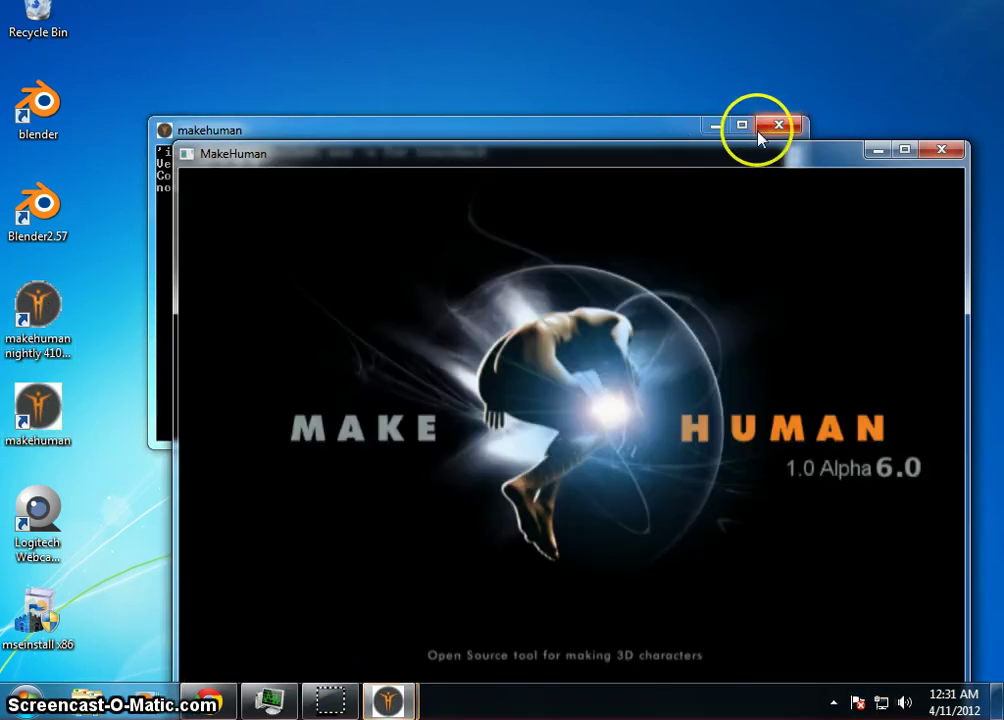
pyautogui.moveTo(760, 160); pyautogui.dragTo(704, 68)
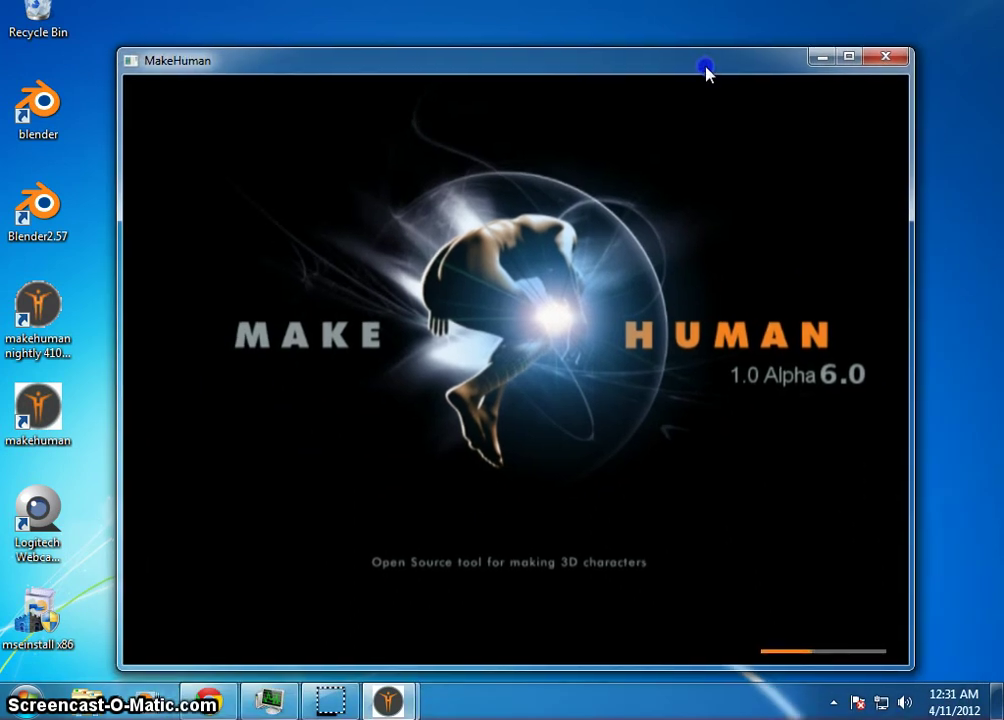
pyautogui.click(820, 55)
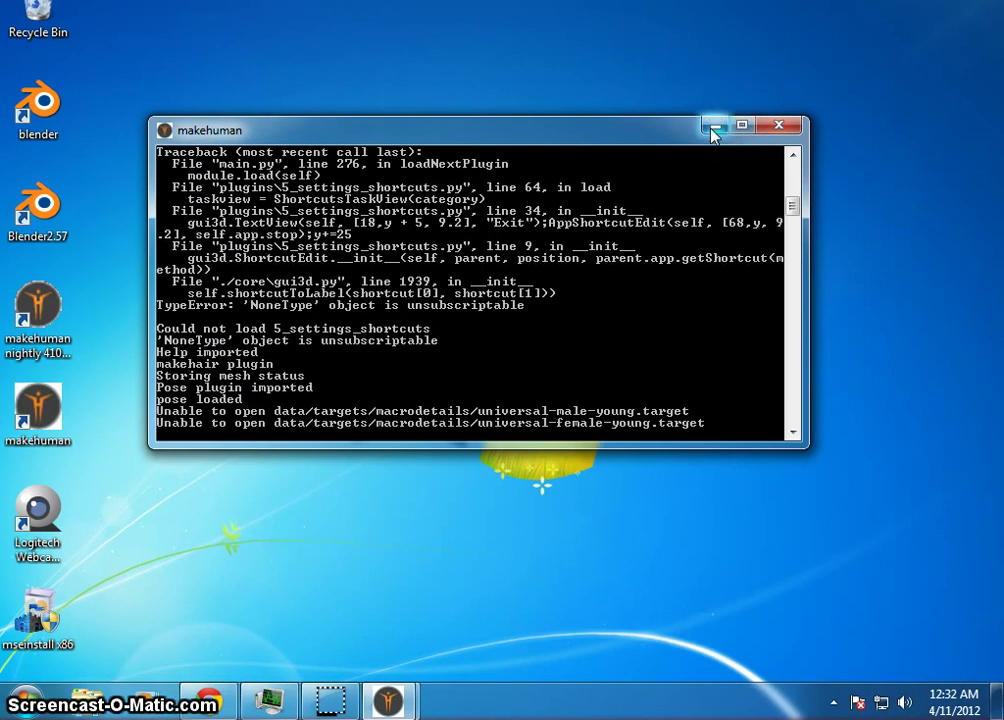
pyautogui.click(713, 128)
pyautogui.moveTo(388, 700)
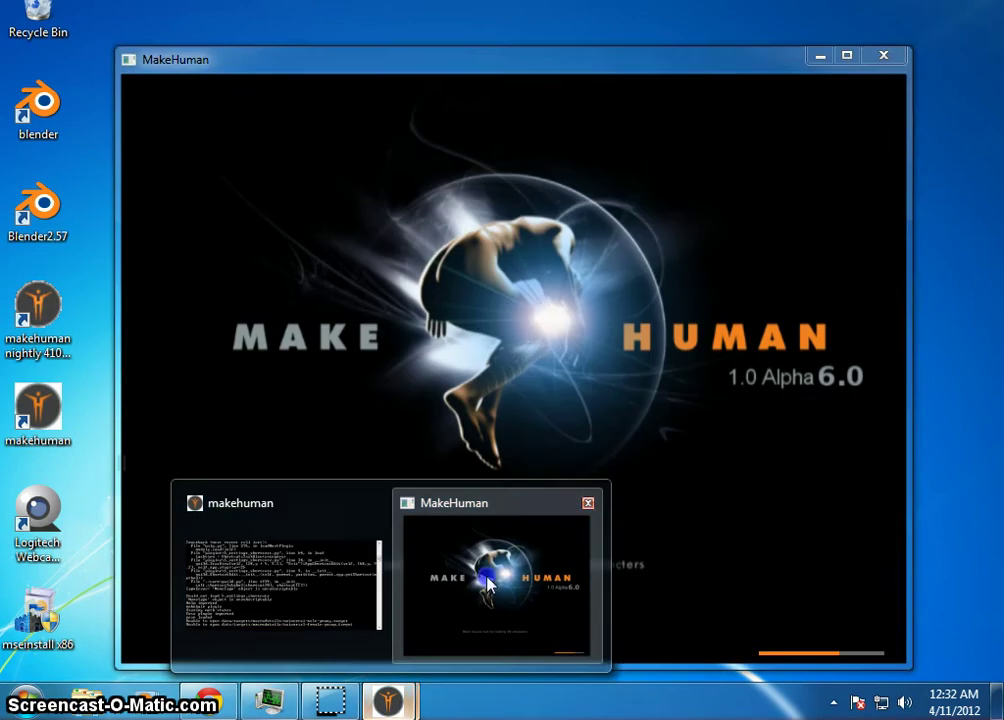
pyautogui.click(487, 585)
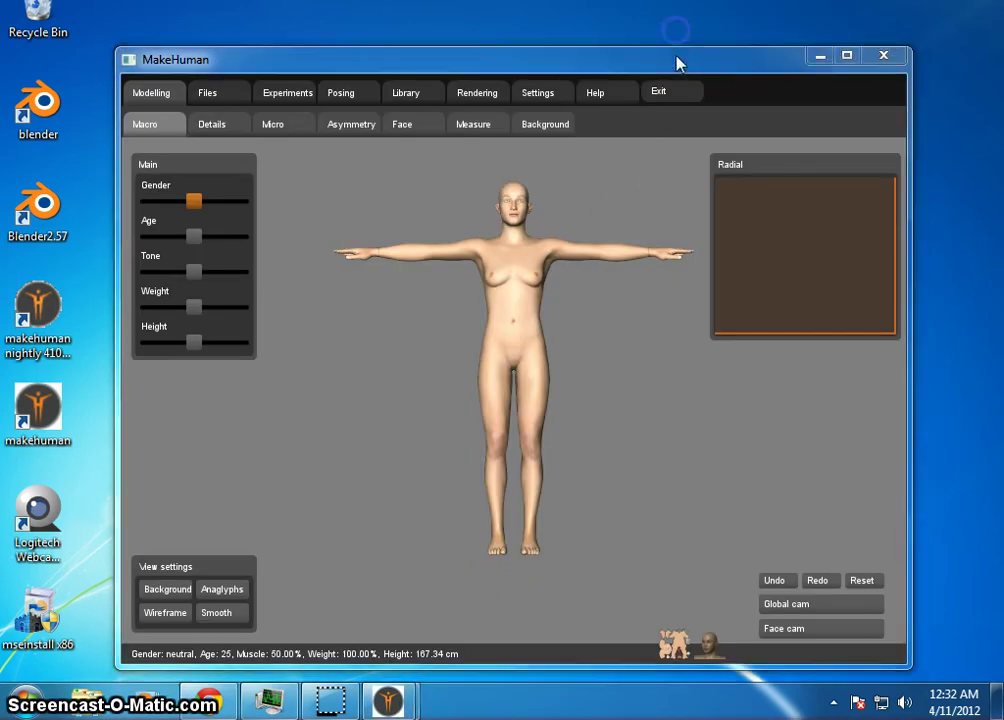
pyautogui.moveTo(676, 63); pyautogui.dragTo(659, 48)
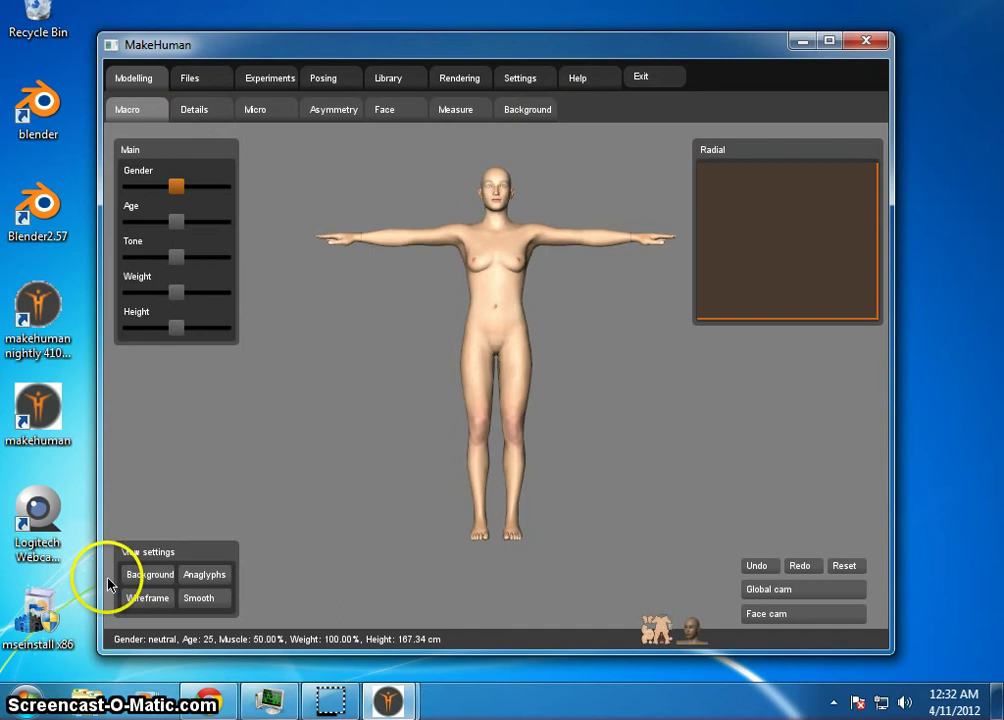
pyautogui.click(178, 188)
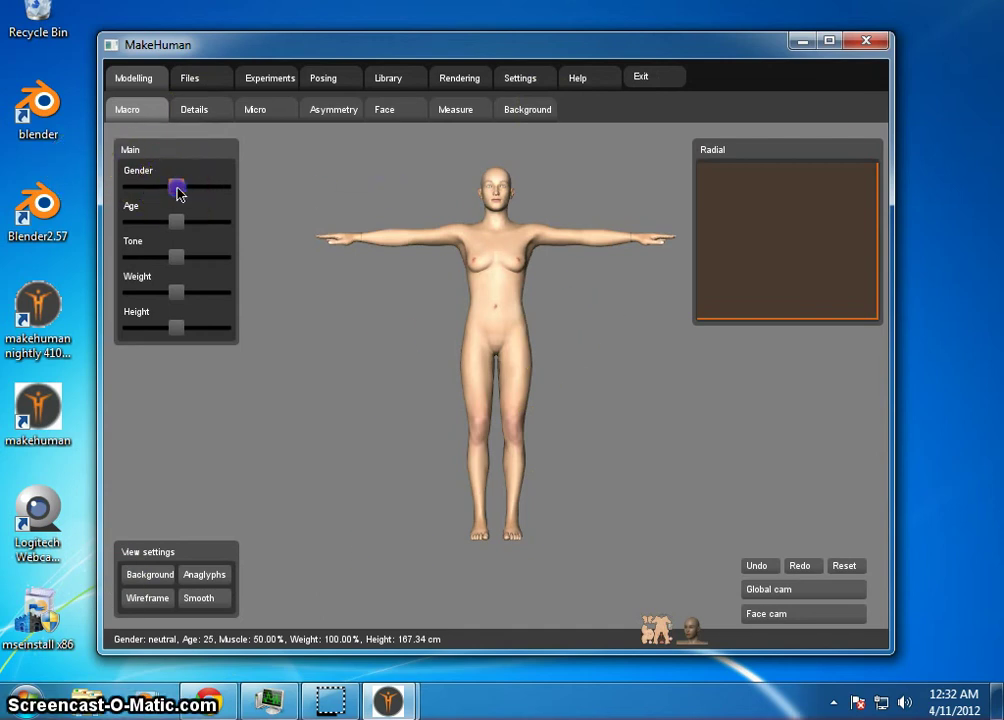
pyautogui.moveTo(177, 188); pyautogui.dragTo(249, 188)
pyautogui.moveTo(517, 381); pyautogui.dragTo(340, 345)
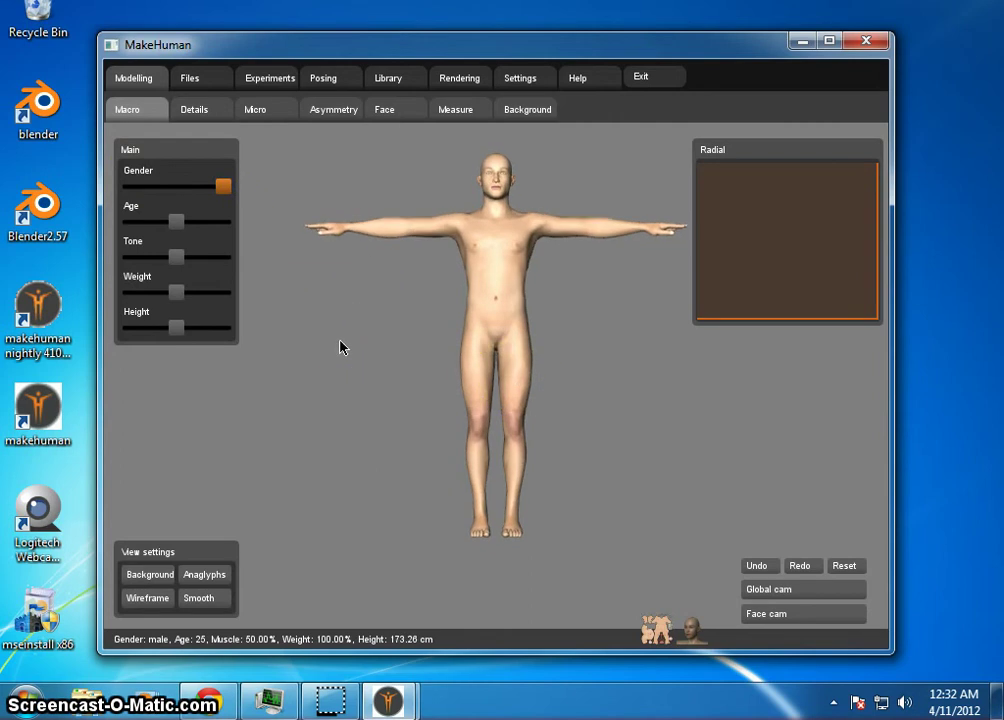
pyautogui.click(511, 370)
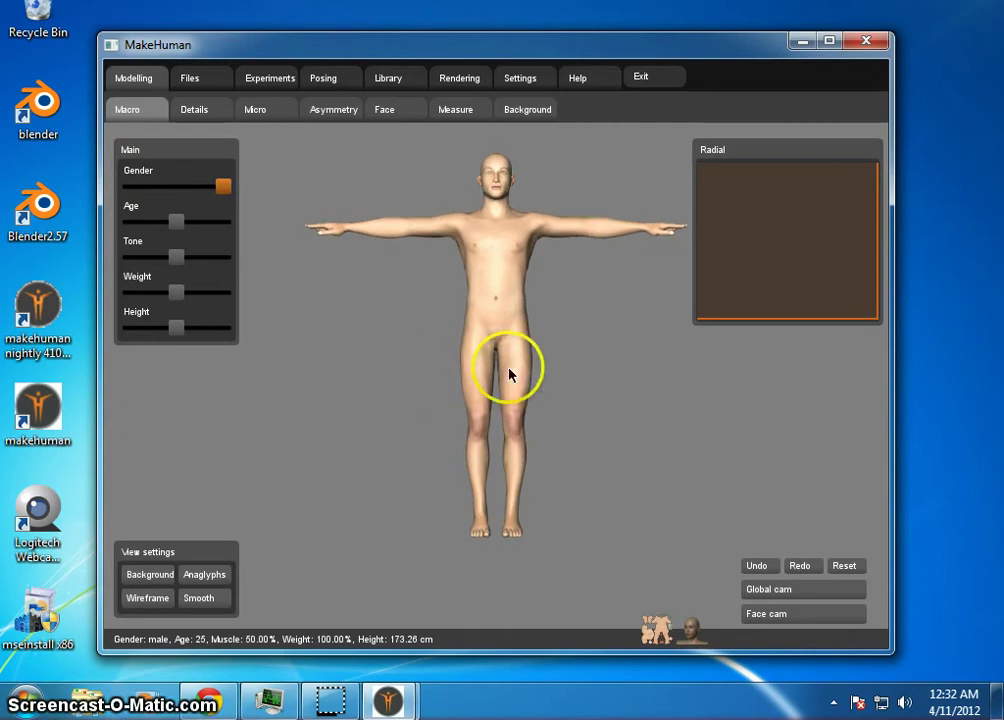
pyautogui.moveTo(785, 35); pyautogui.dragTo(785, 35)
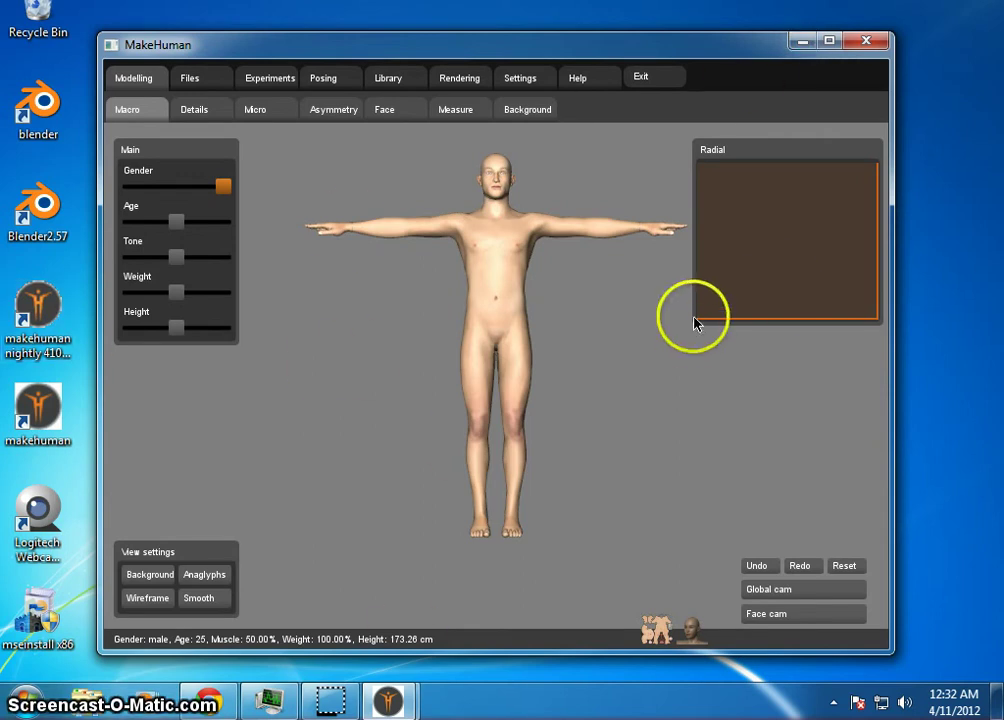
pyautogui.click(801, 40)
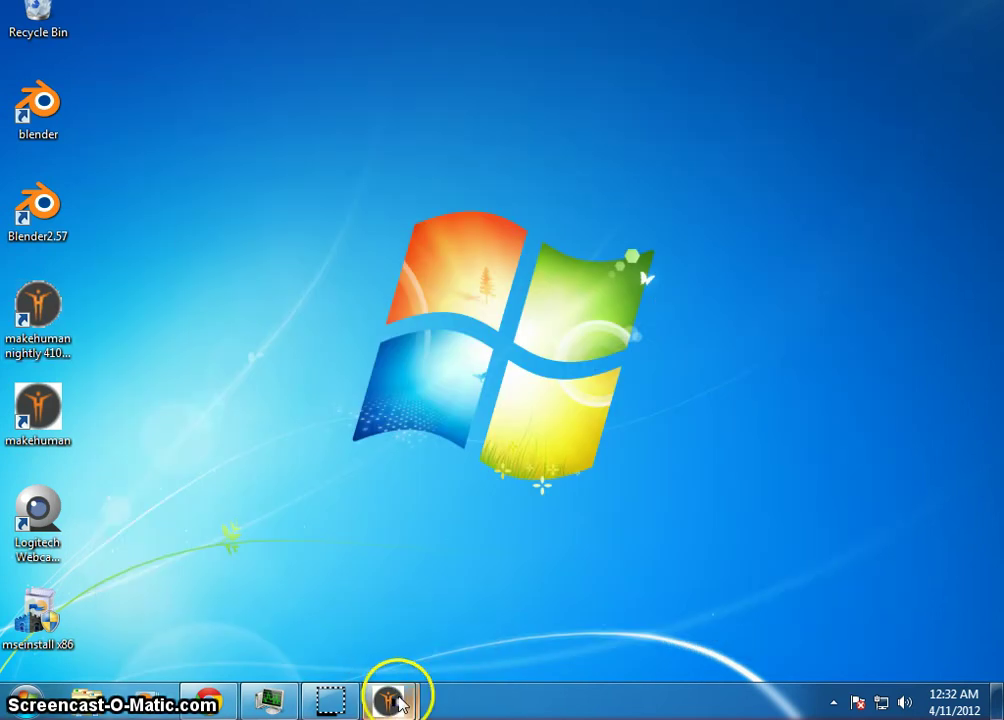
pyautogui.moveTo(392, 696)
pyautogui.click(477, 607)
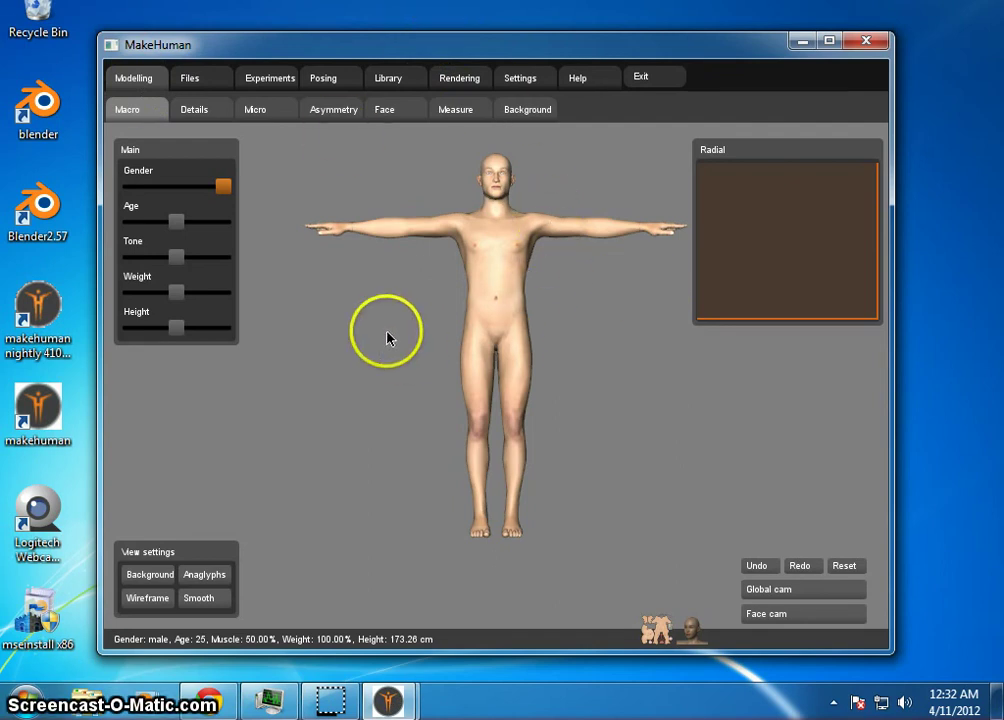
# - Rotate the male model to show its back, pan it higher, and zoom out and in
pyautogui.moveTo(541, 287)
pyautogui.mouseDown()
pyautogui.moveTo(303, 410)
pyautogui.moveTo(889, 284)
pyautogui.moveTo(489, 287)
pyautogui.moveTo(440, 300)
pyautogui.mouseUp()
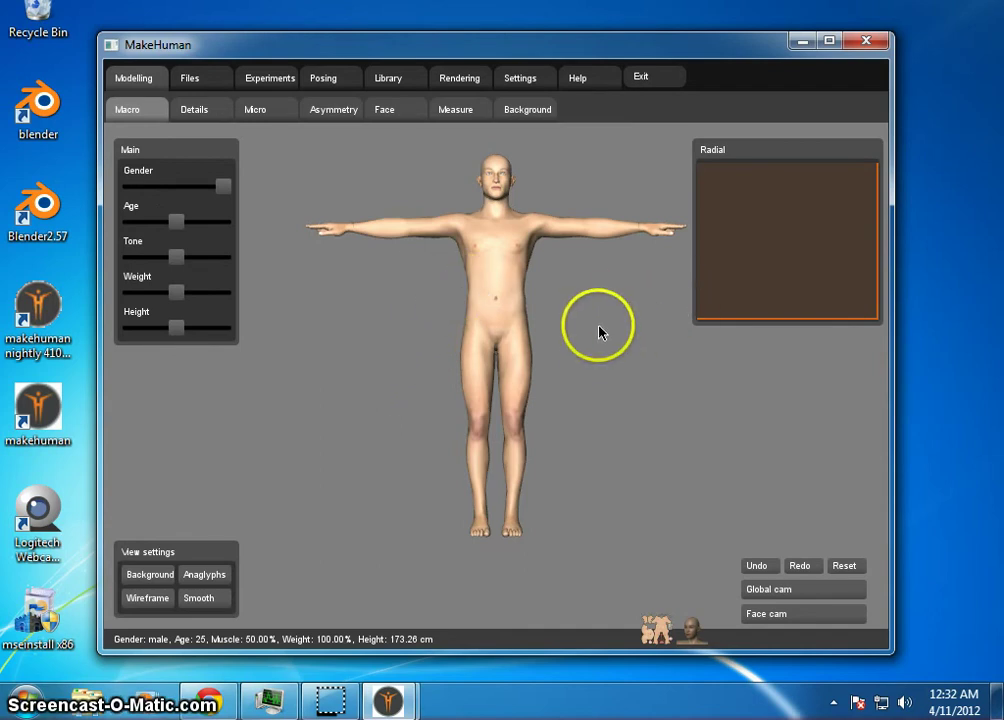
pyautogui.moveTo(598, 332)
pyautogui.mouseDown()
pyautogui.moveTo(598, 310)
pyautogui.moveTo(518, 352)
pyautogui.moveTo(166, 318)
pyautogui.moveTo(103, 343)
pyautogui.moveTo(258, 482)
pyautogui.moveTo(481, 441)
pyautogui.moveTo(648, 357)
pyautogui.moveTo(574, 301)
pyautogui.moveTo(567, 332)
pyautogui.moveTo(622, 330)
pyautogui.moveTo(603, 332)
pyautogui.mouseUp()
pyautogui.moveTo(619, 285); pyautogui.dragTo(598, 307, button='right')
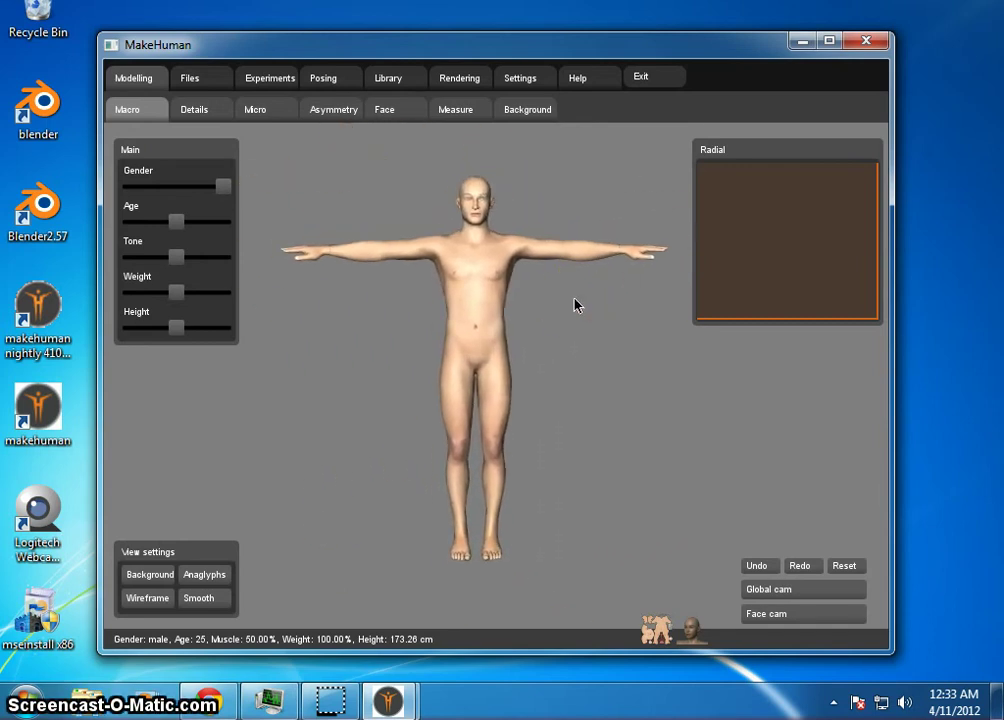
pyautogui.moveTo(576, 300); pyautogui.dragTo(594, 624, button='right')
pyautogui.moveTo(583, 339); pyautogui.dragTo(578, 60, button='right')
pyautogui.moveTo(562, 458); pyautogui.dragTo(591, 66, button='right')
pyautogui.moveTo(573, 322); pyautogui.dragTo(540, 119, button='right')
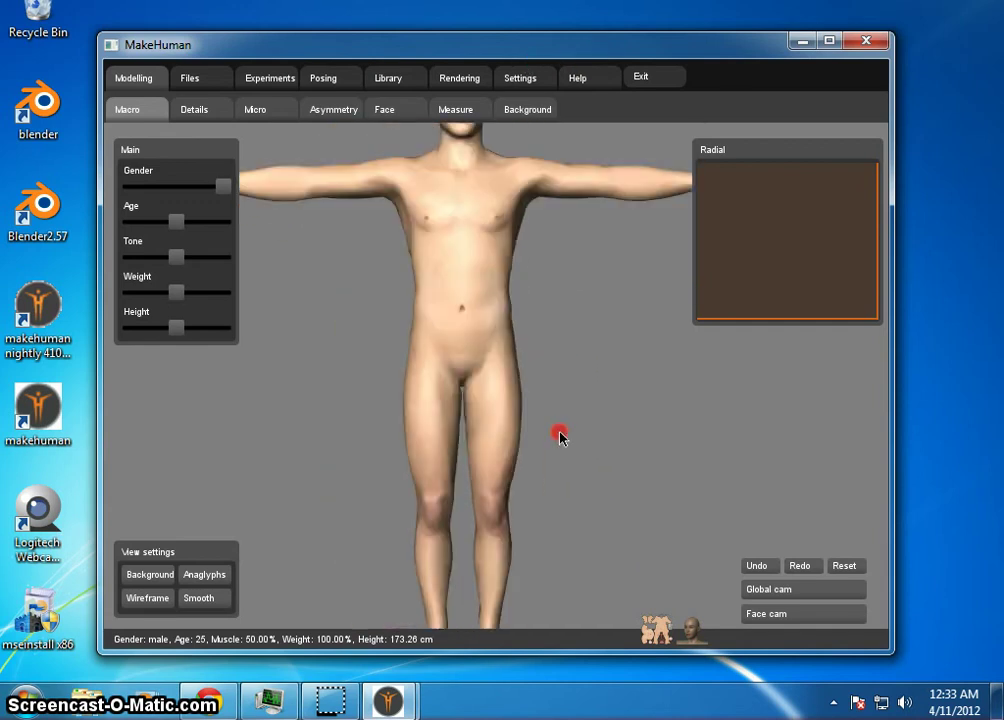
pyautogui.moveTo(560, 432); pyautogui.dragTo(578, 538, button='right')
pyautogui.moveTo(580, 345); pyautogui.dragTo(576, 503, button='right')
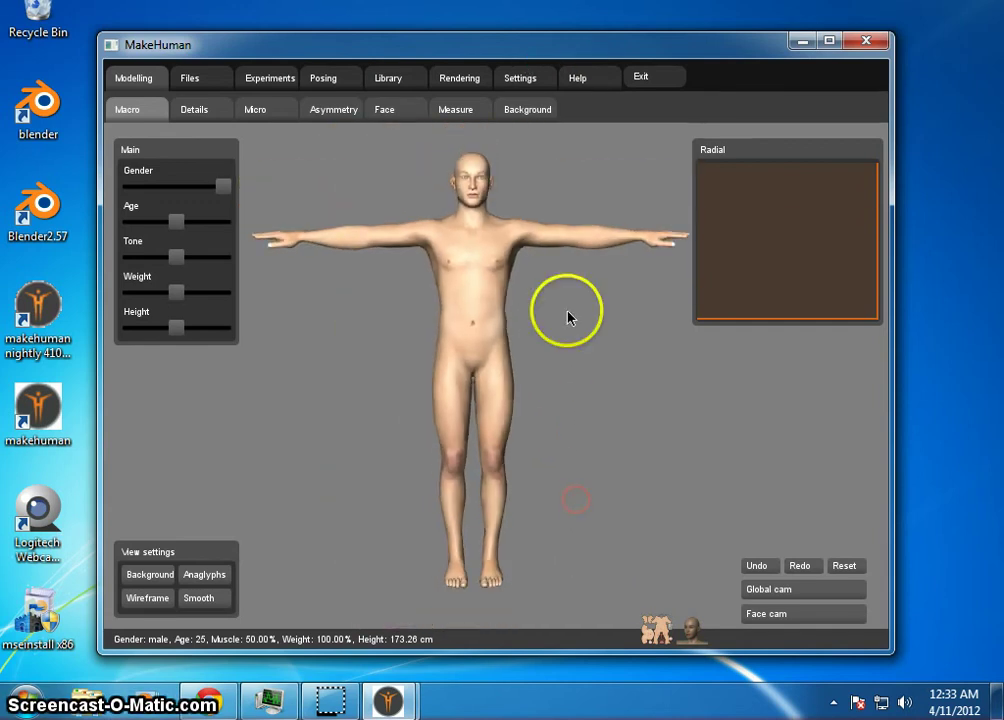
# - Tilt and zoom the view, finishing on a three-quarter view of the full body
pyautogui.scroll(3, 598, 323)
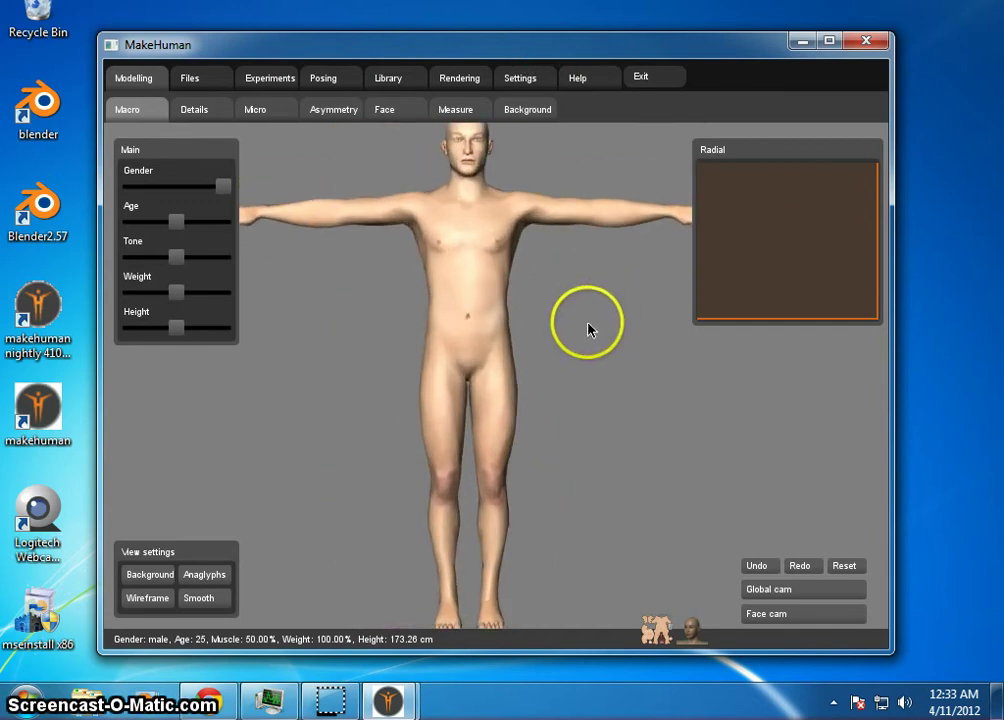
pyautogui.scroll(-3, 585, 353)
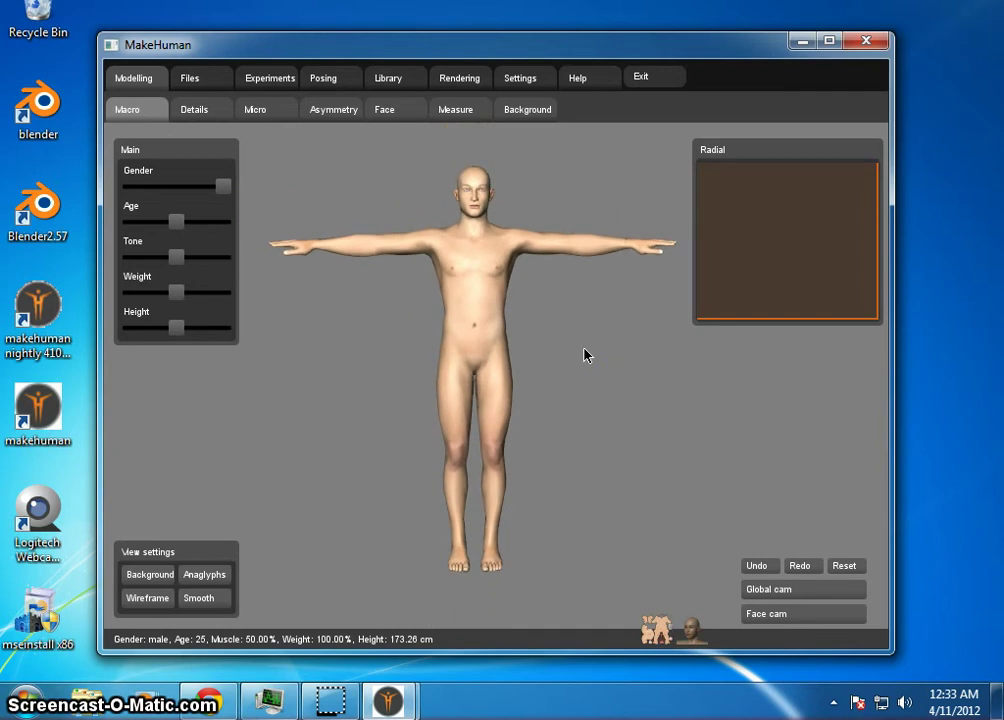
pyautogui.scroll(2, 585, 355)
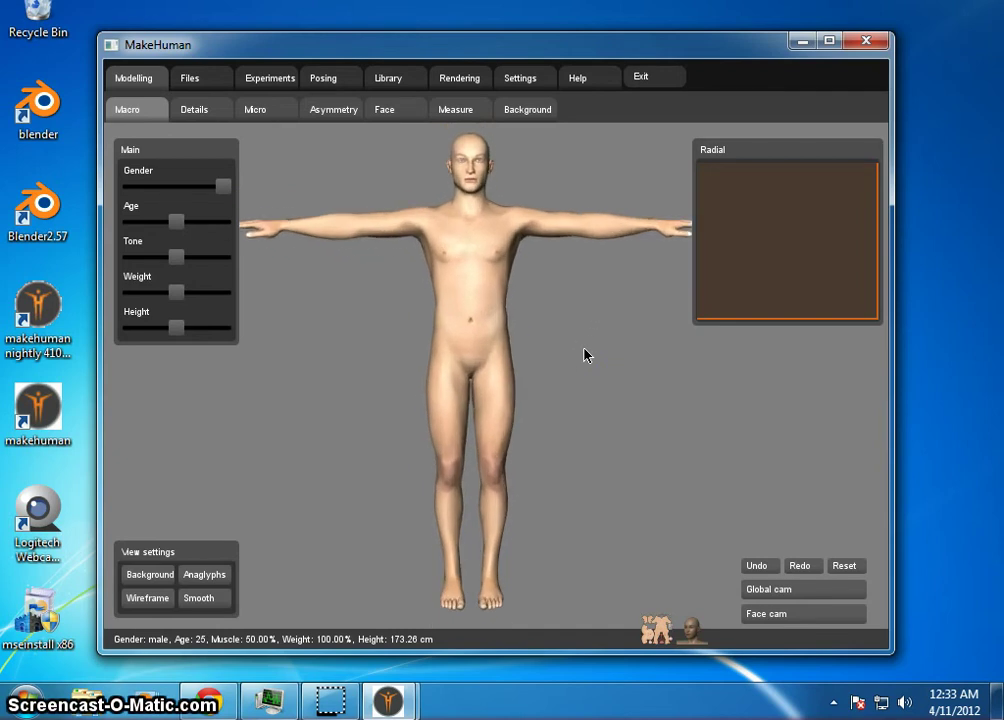
pyautogui.scroll(3, 585, 355)
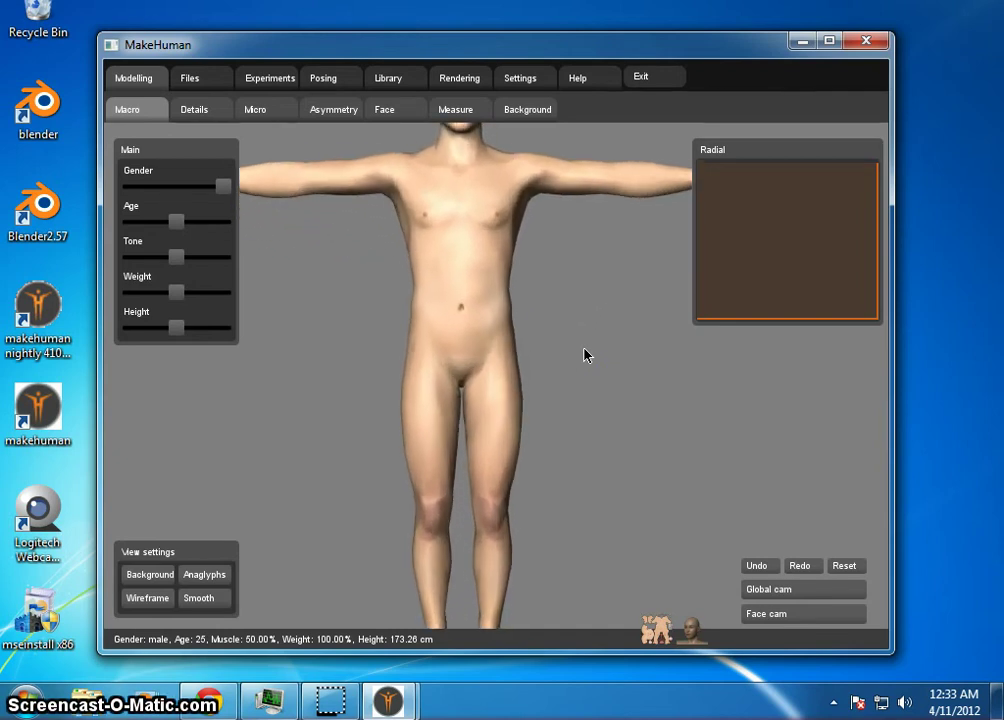
pyautogui.moveTo(576, 294); pyautogui.dragTo(622, 640)
pyautogui.moveTo(571, 307); pyautogui.dragTo(571, 464)
pyautogui.scroll(5, 572, 345)
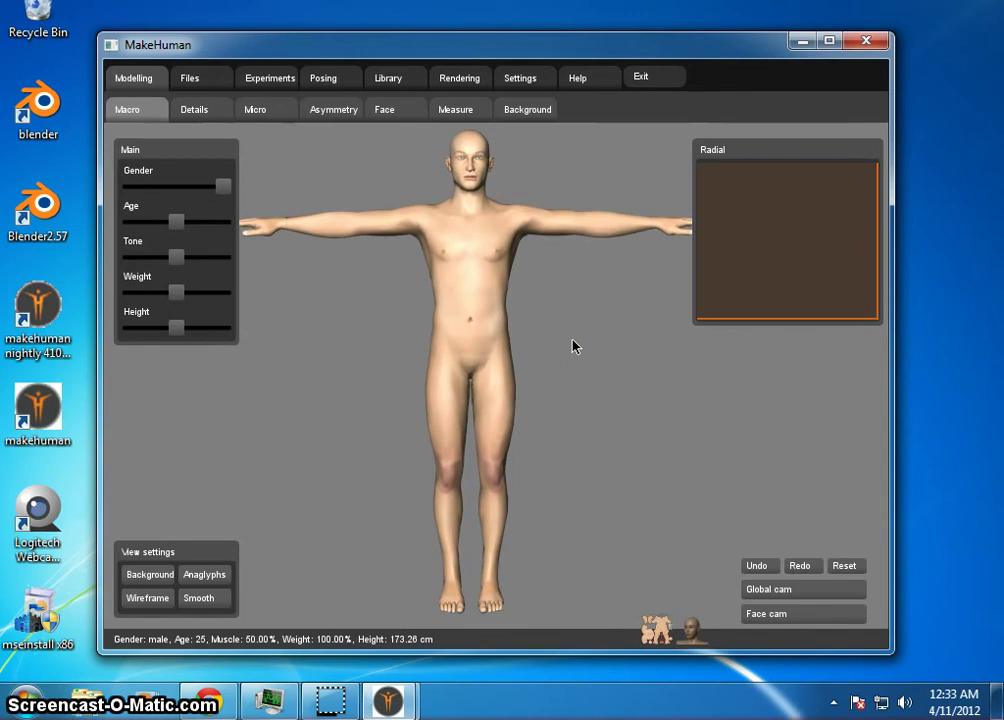
pyautogui.scroll(-3, 575, 345)
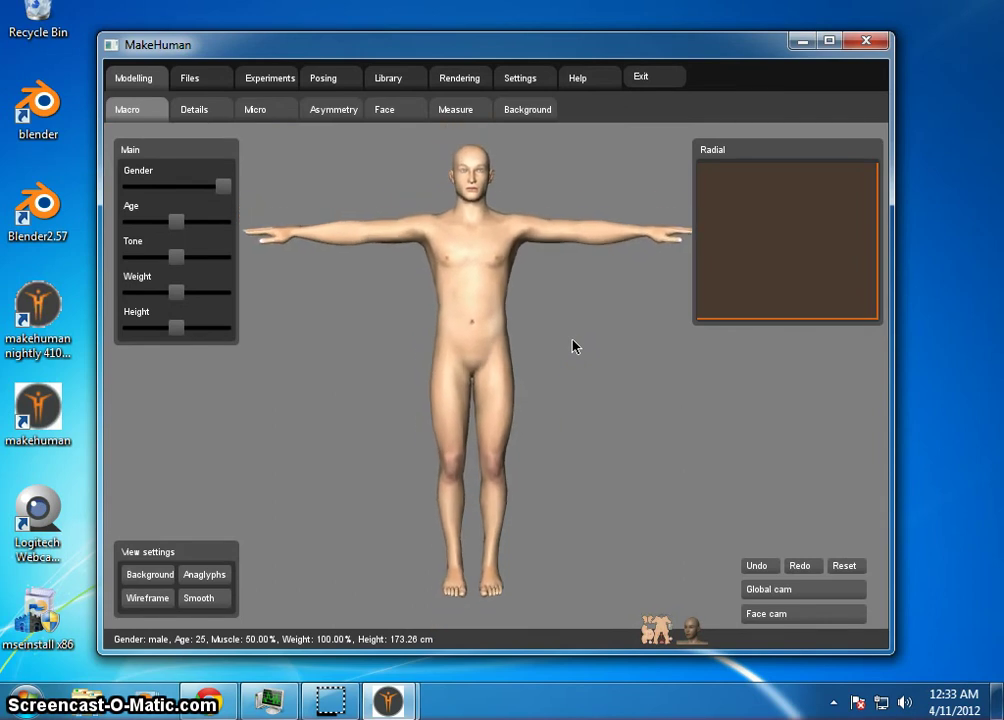
pyautogui.moveTo(576, 341); pyautogui.dragTo(460, 352)
# - Orbit to a zoomed top-down view, swing back to an upright side view, then reset to whole body
pyautogui.moveTo(592, 358); pyautogui.dragTo(214, 472)
pyautogui.moveTo(407, 413); pyautogui.dragTo(477, 406)
pyautogui.moveTo(477, 406); pyautogui.dragTo(561, 63, button='right')
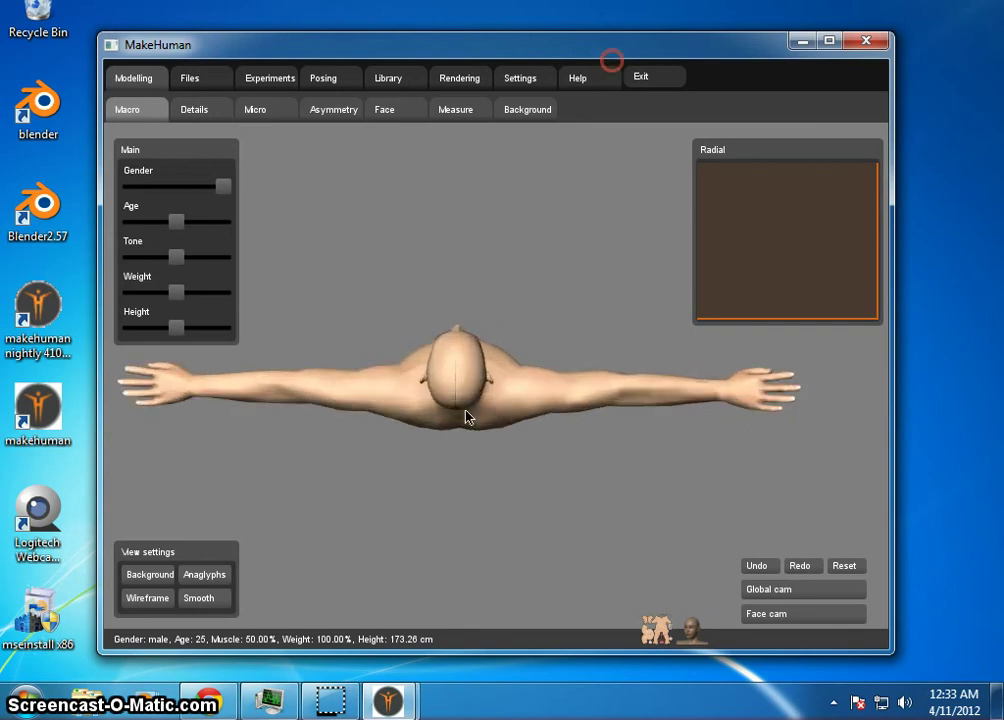
pyautogui.moveTo(453, 511); pyautogui.dragTo(318, 622, button='right')
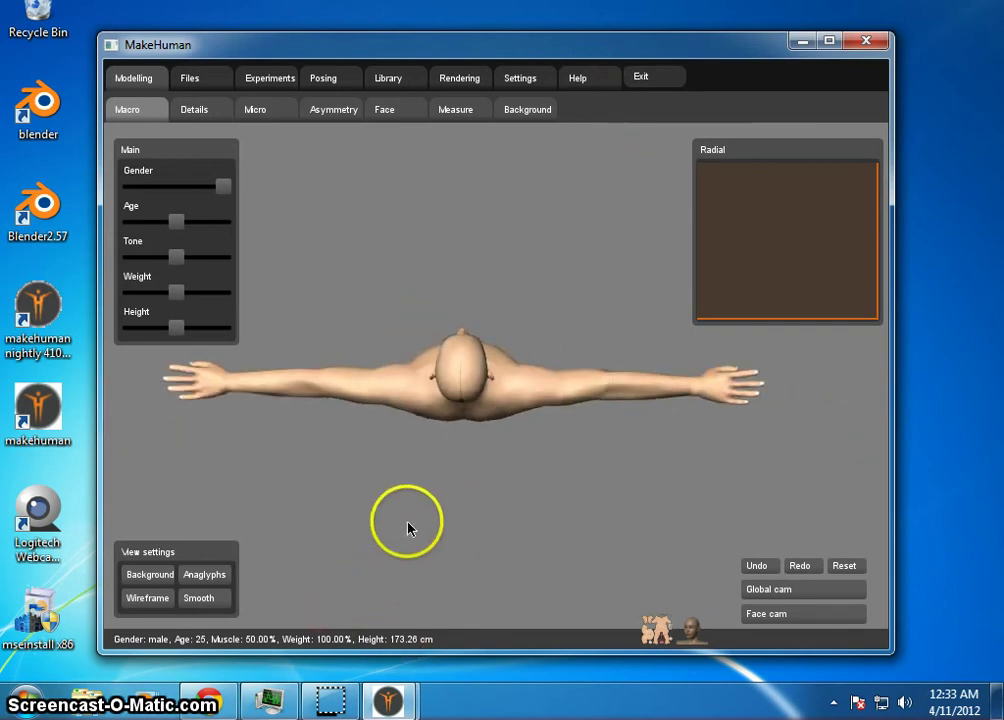
pyautogui.moveTo(408, 529); pyautogui.dragTo(769, 376)
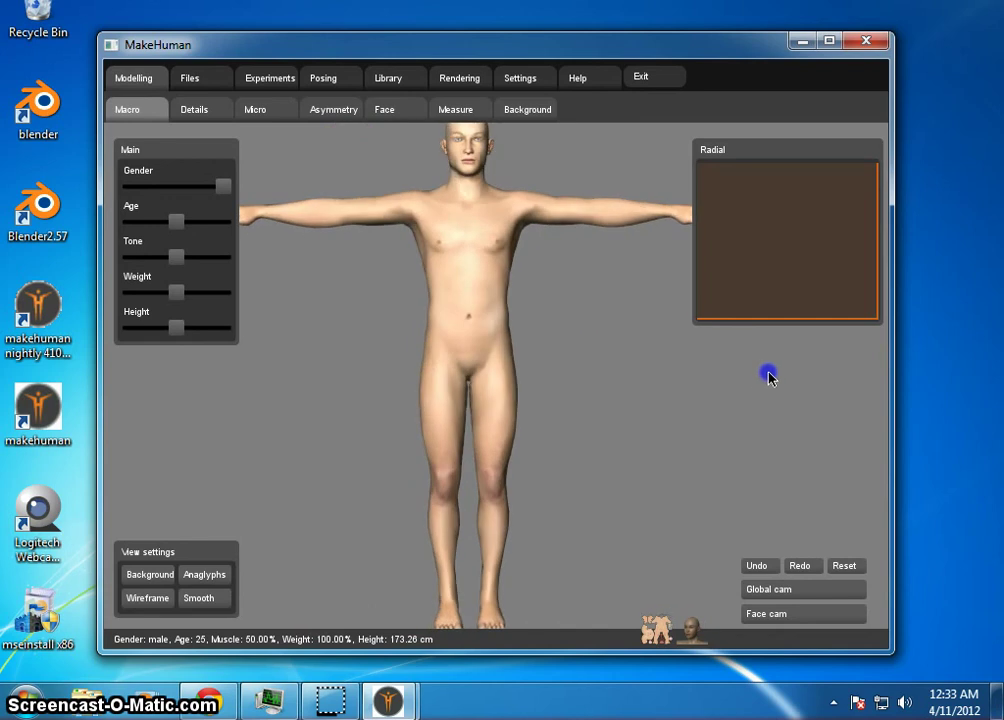
pyautogui.moveTo(559, 286); pyautogui.dragTo(558, 322, button='right')
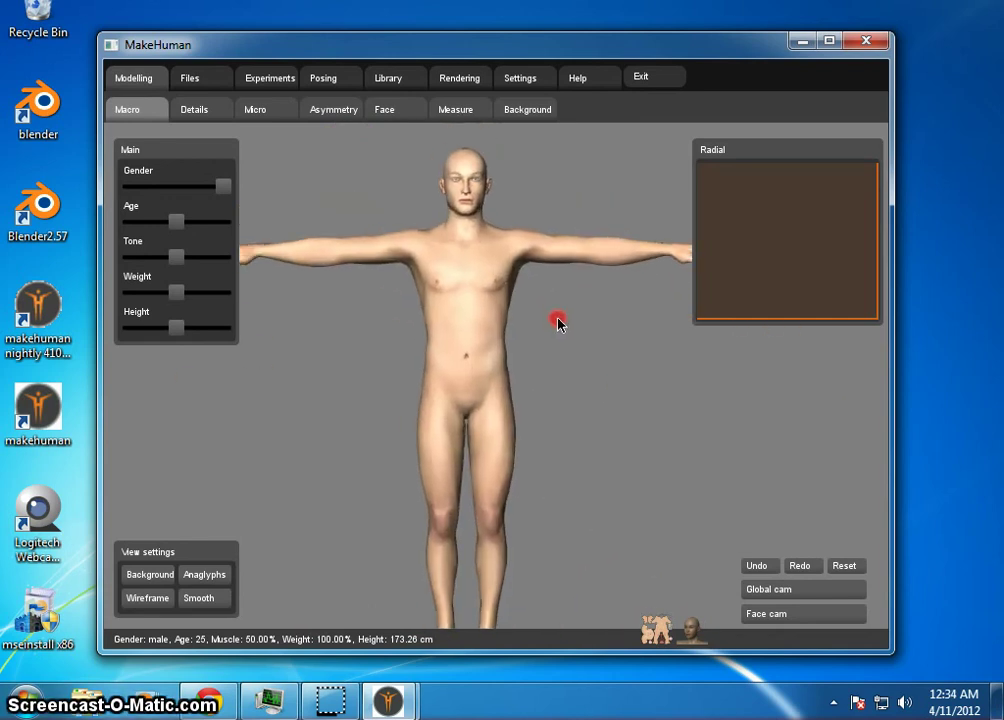
pyautogui.click(794, 592)
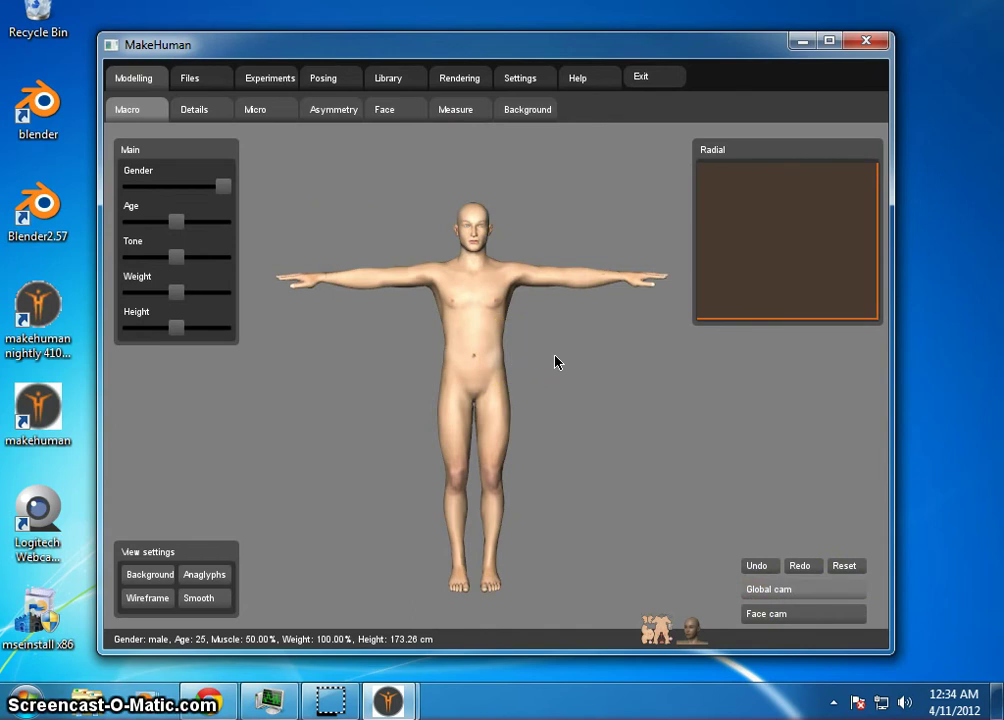
pyautogui.click(152, 186)
pyautogui.moveTo(601, 365)
pyautogui.mouseDown()
pyautogui.moveTo(560, 394)
pyautogui.moveTo(457, 350)
pyautogui.moveTo(619, 368)
pyautogui.moveTo(847, 347)
pyautogui.moveTo(509, 359)
pyautogui.moveTo(608, 374)
pyautogui.mouseUp()
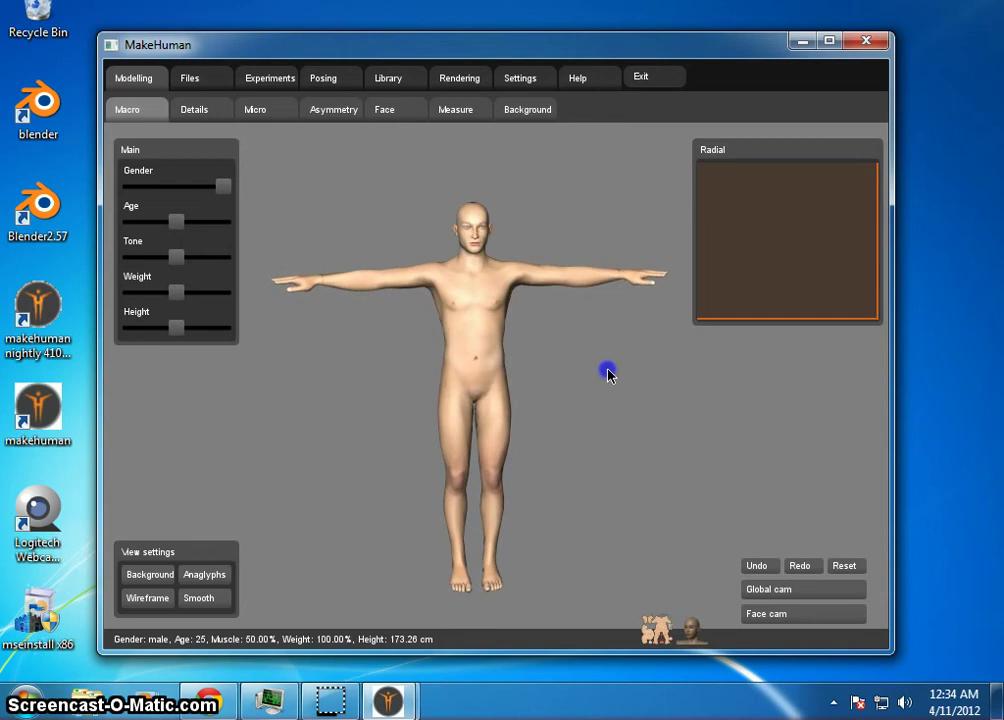
pyautogui.click(694, 634)
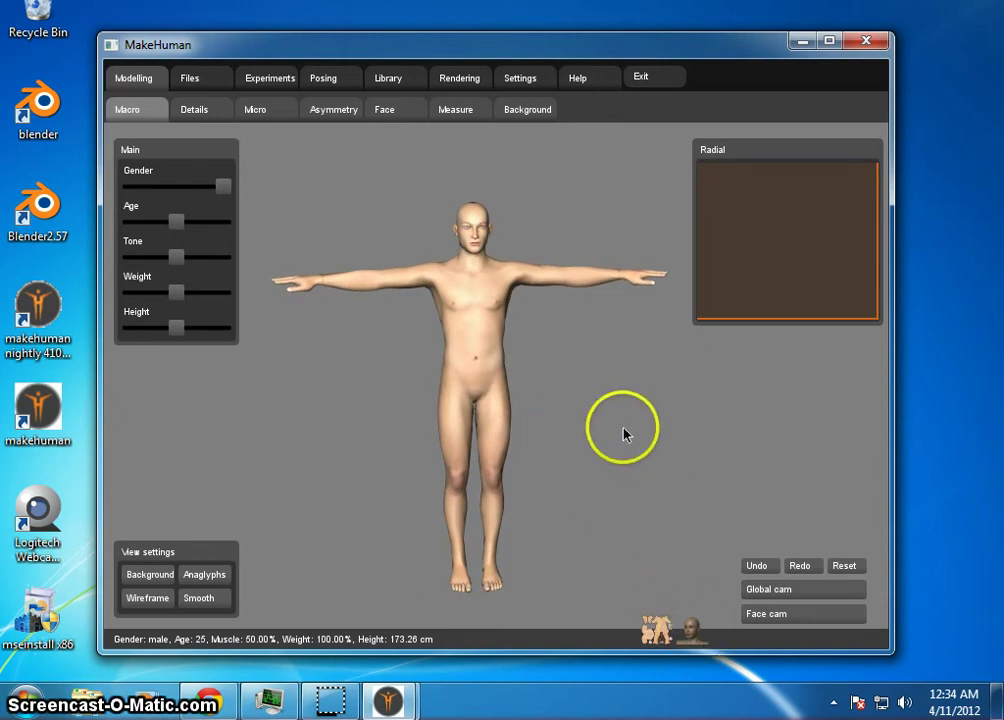
pyautogui.moveTo(623, 434)
pyautogui.mouseDown()
pyautogui.moveTo(596, 413)
pyautogui.moveTo(612, 421)
pyautogui.mouseUp()
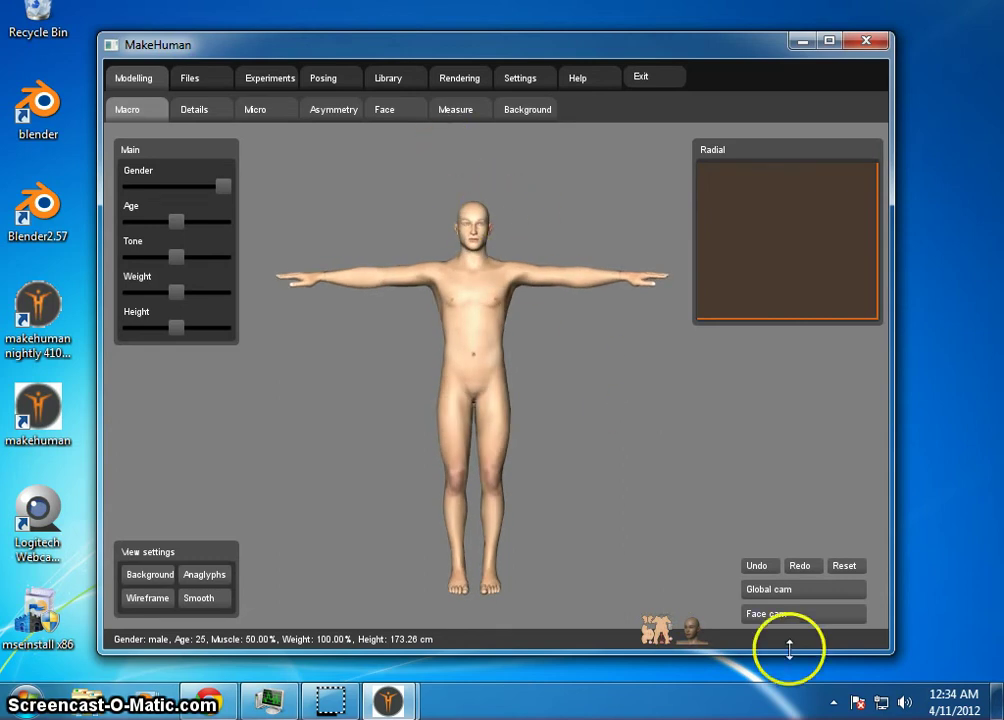
pyautogui.click(811, 619)
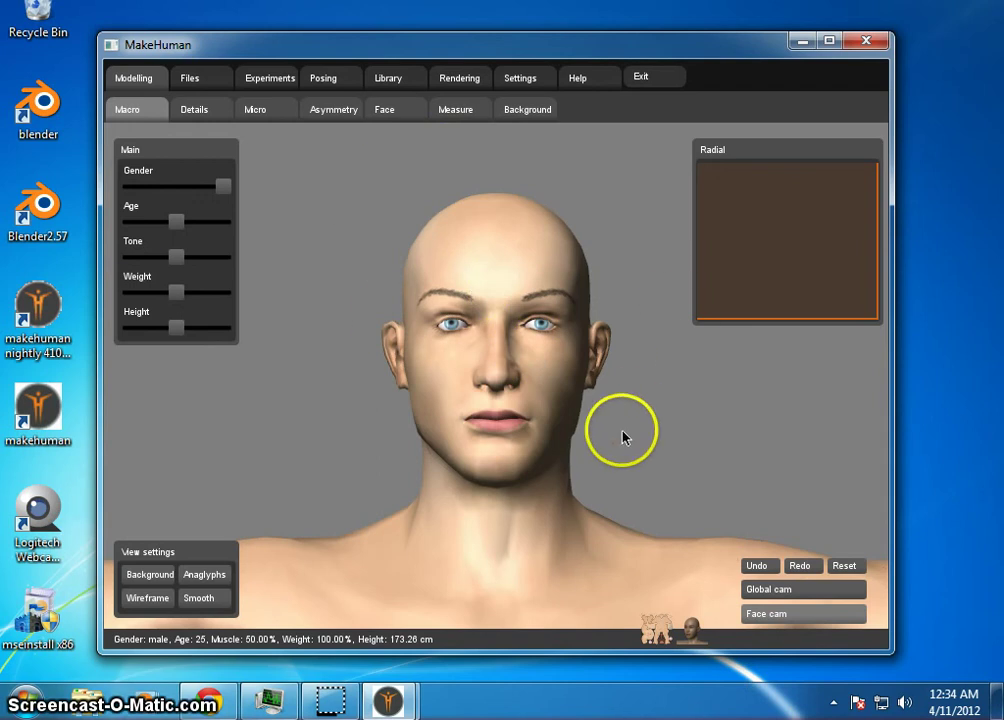
pyautogui.click(800, 597)
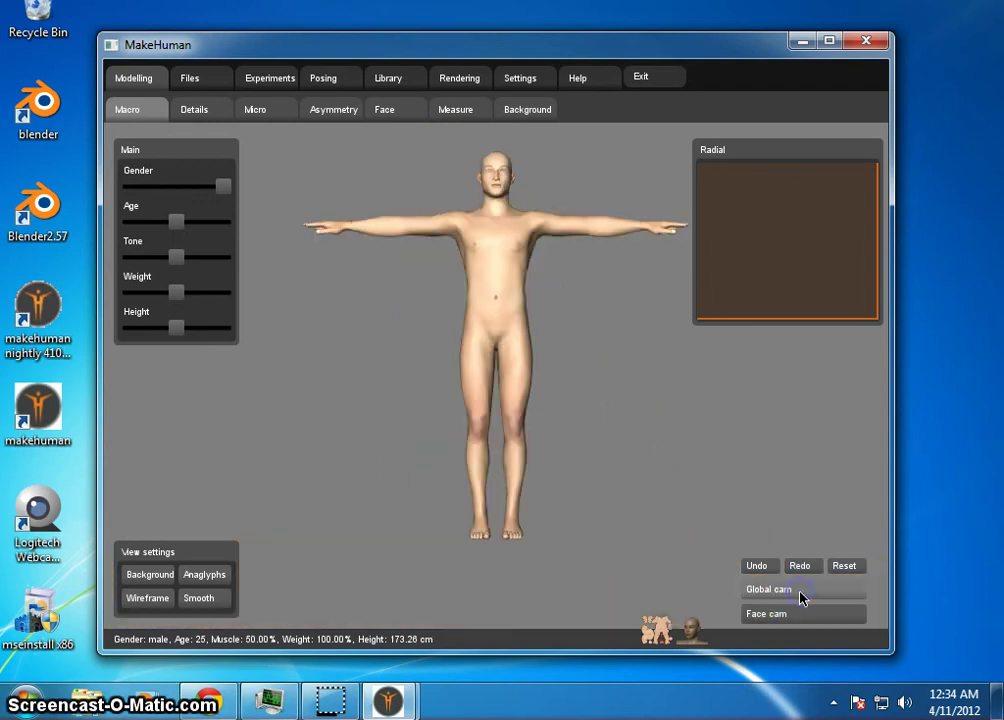
pyautogui.moveTo(612, 366)
pyautogui.mouseDown()
pyautogui.moveTo(527, 491)
pyautogui.moveTo(578, 341)
pyautogui.moveTo(621, 285)
pyautogui.moveTo(601, 285)
pyautogui.moveTo(558, 372)
pyautogui.moveTo(563, 343)
pyautogui.moveTo(580, 337)
pyautogui.mouseUp()
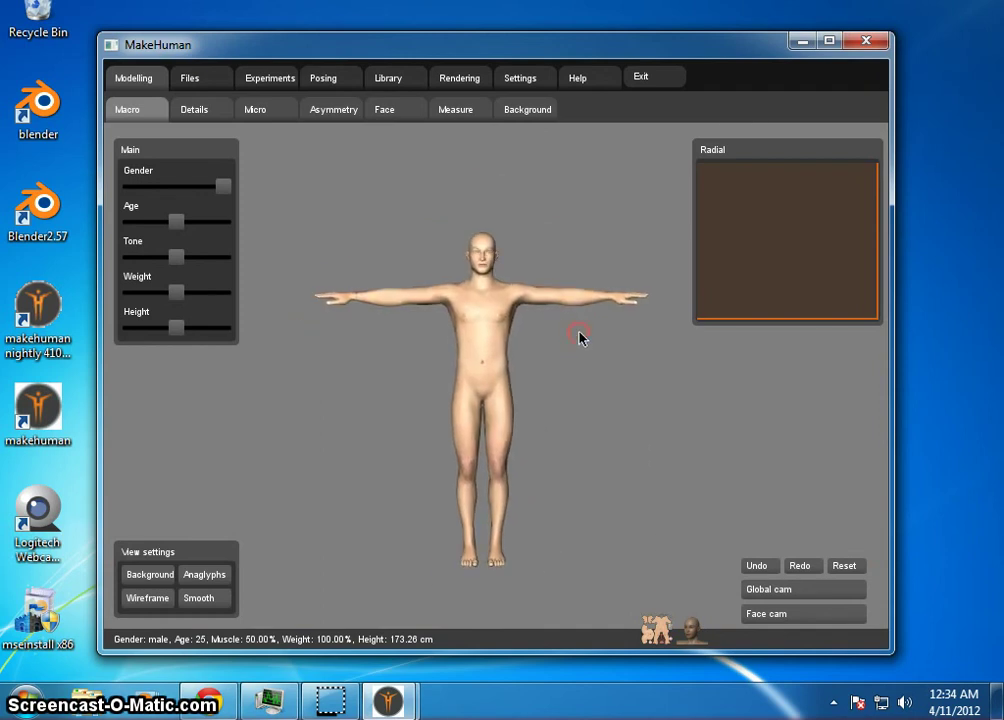
pyautogui.scroll(5, 580, 337)
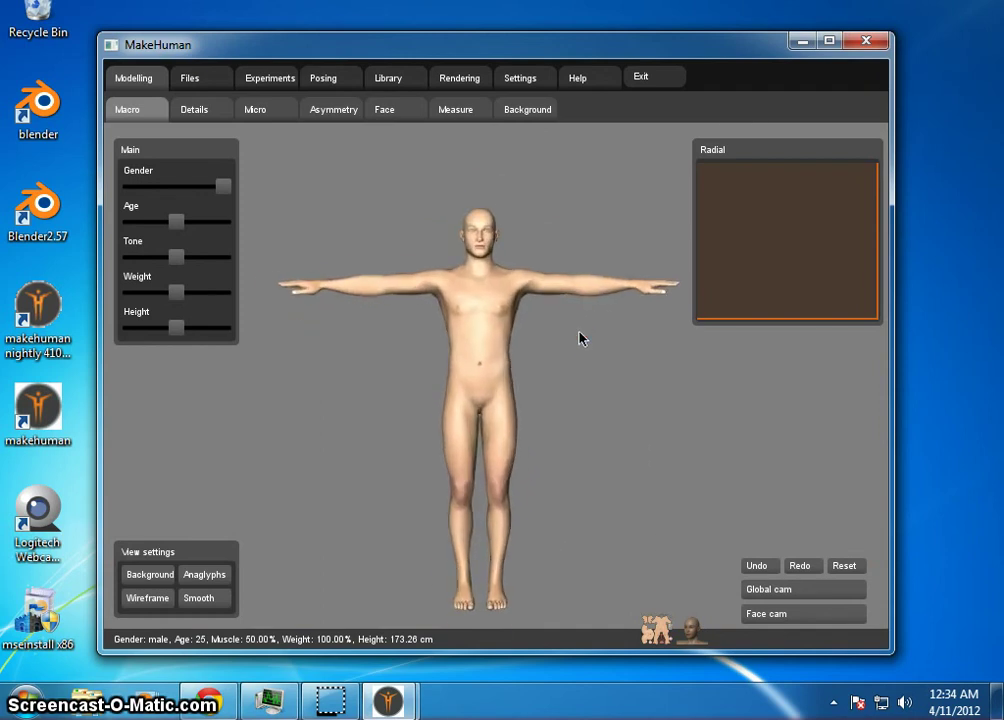
pyautogui.scroll(3, 580, 337)
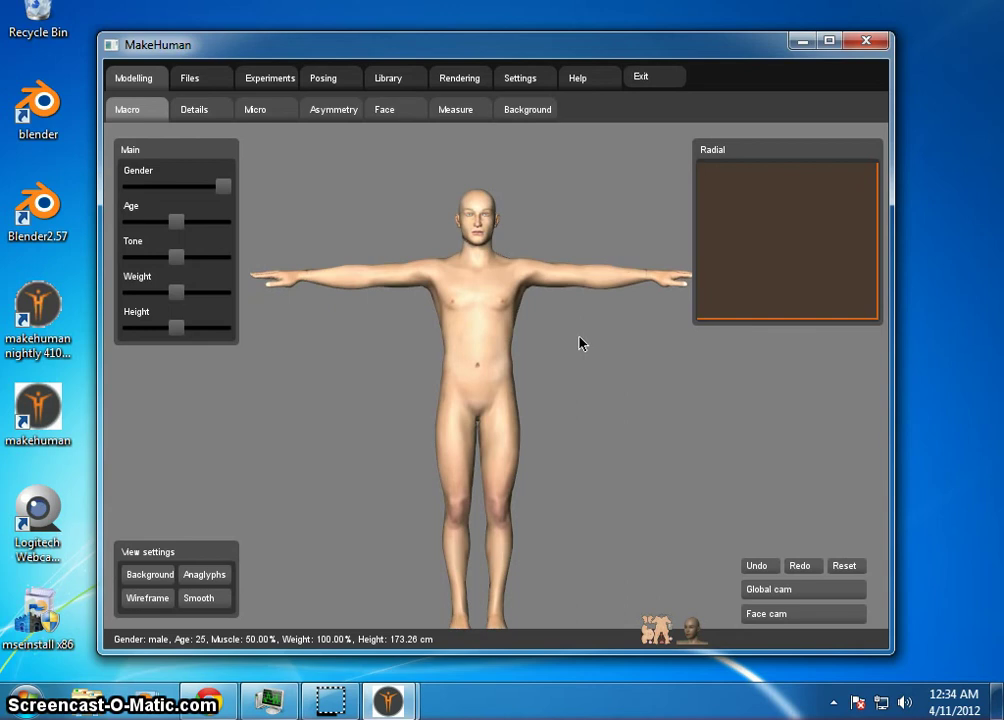
pyautogui.scroll(-4, 580, 343)
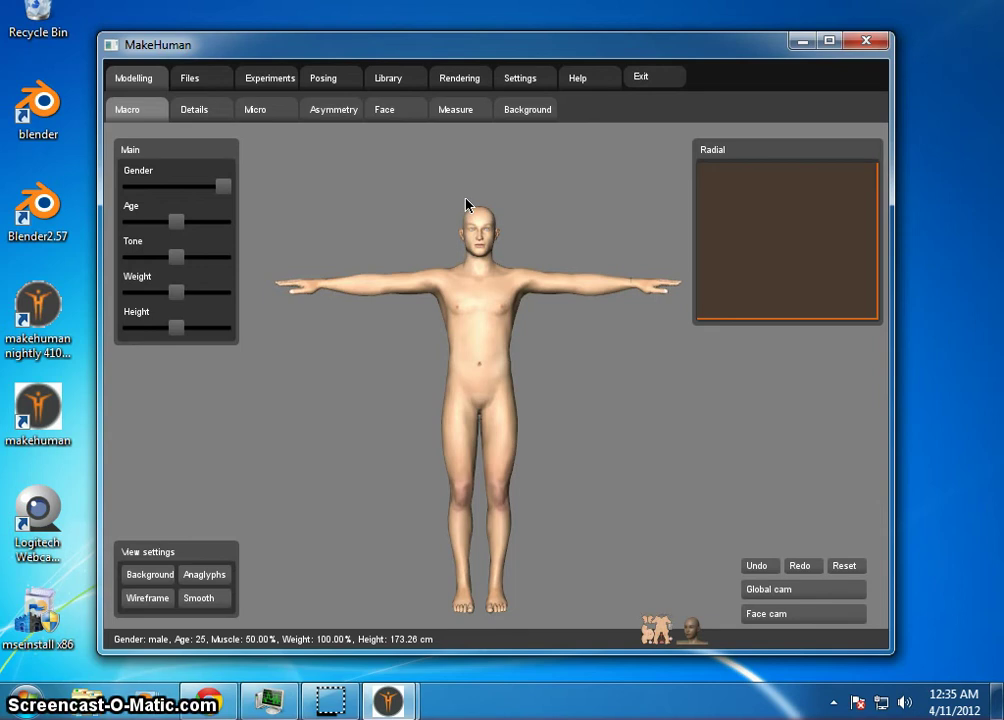
# - Load the Africa Aethiopid ethnic preset with Young age and Male gender
pyautogui.click(205, 88)
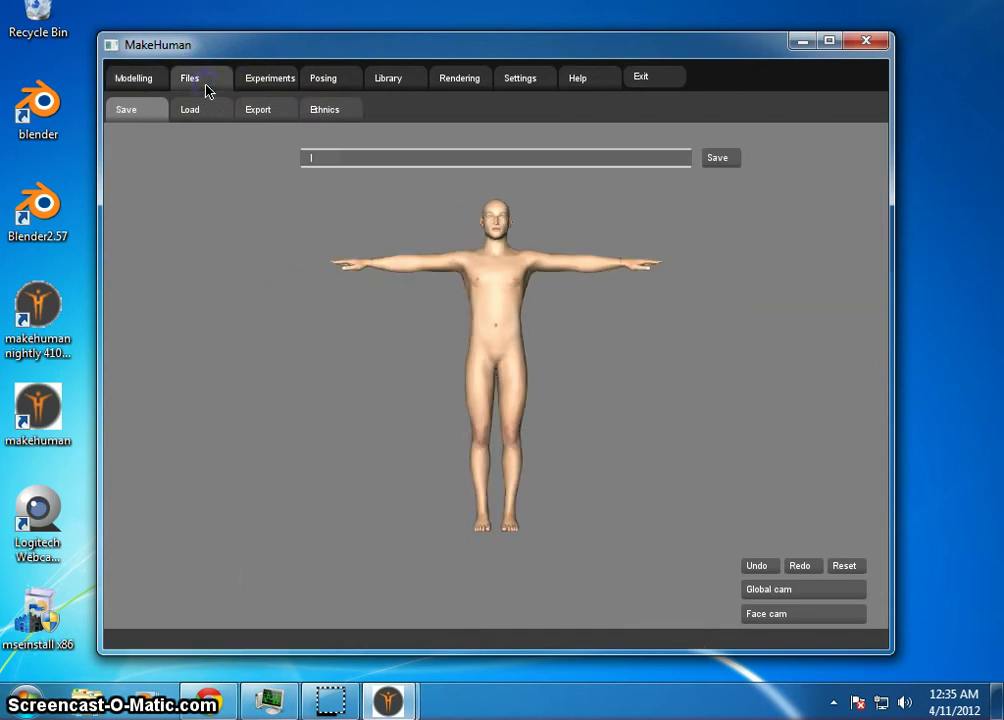
pyautogui.click(330, 110)
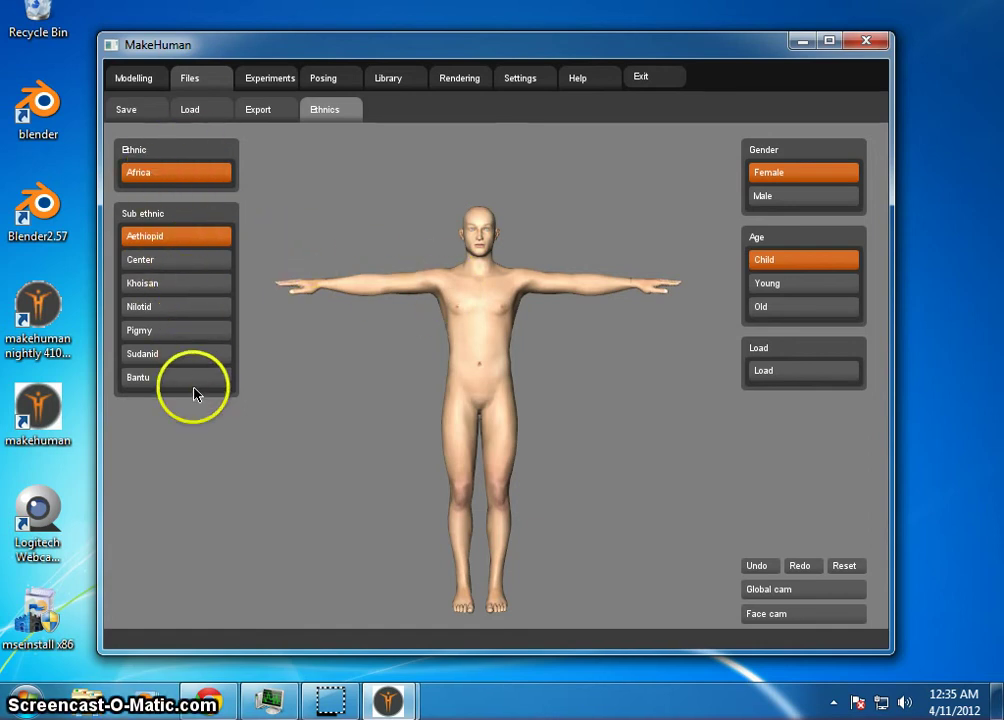
pyautogui.click(195, 262)
pyautogui.click(195, 248)
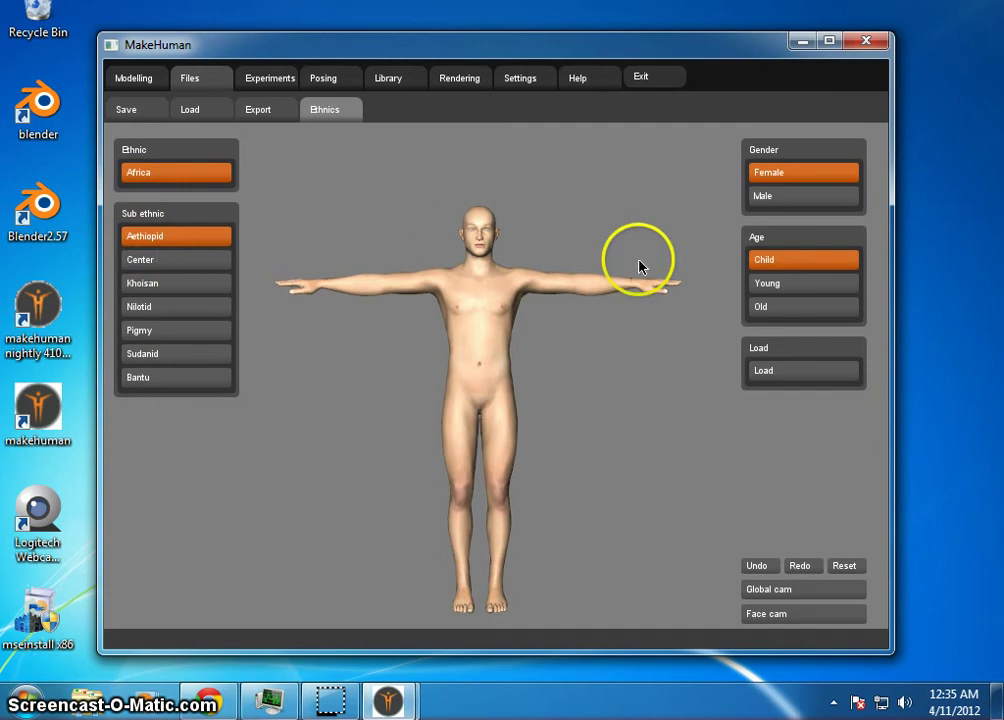
pyautogui.click(807, 290)
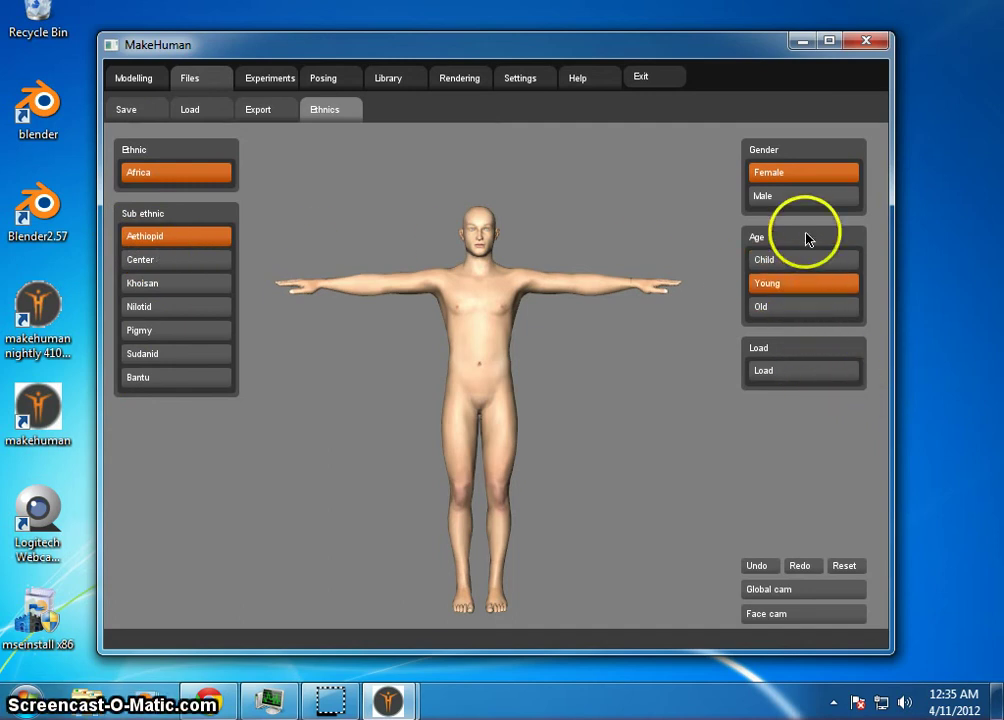
pyautogui.click(792, 204)
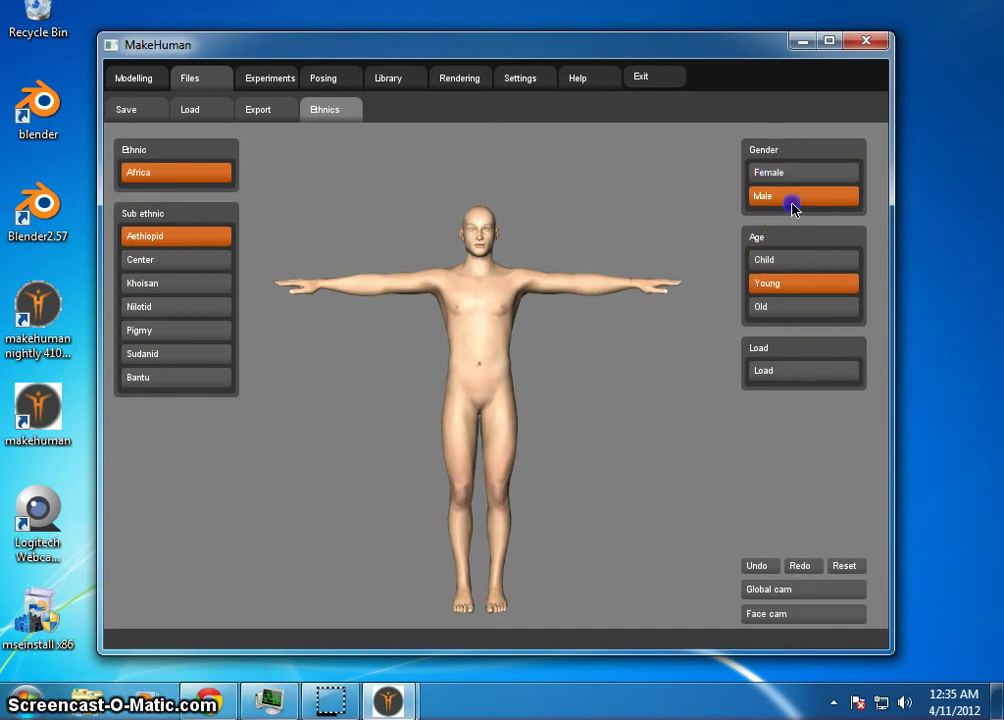
pyautogui.click(798, 376)
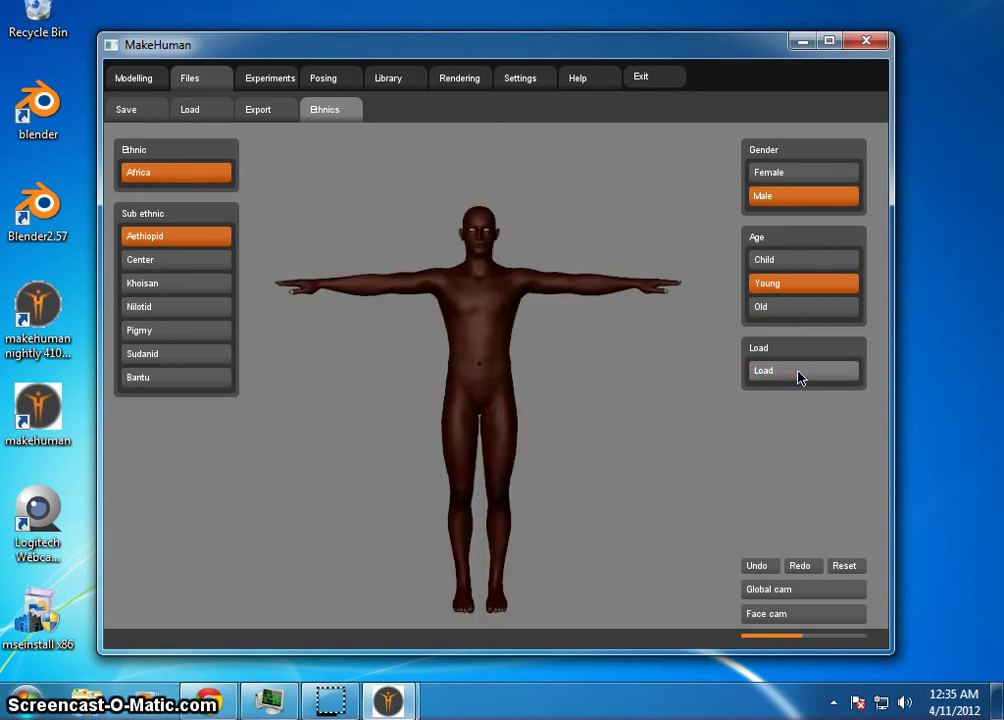
# - Load the Pigmy African preset and rotate the model to inspect the new body
pyautogui.click(545, 326)
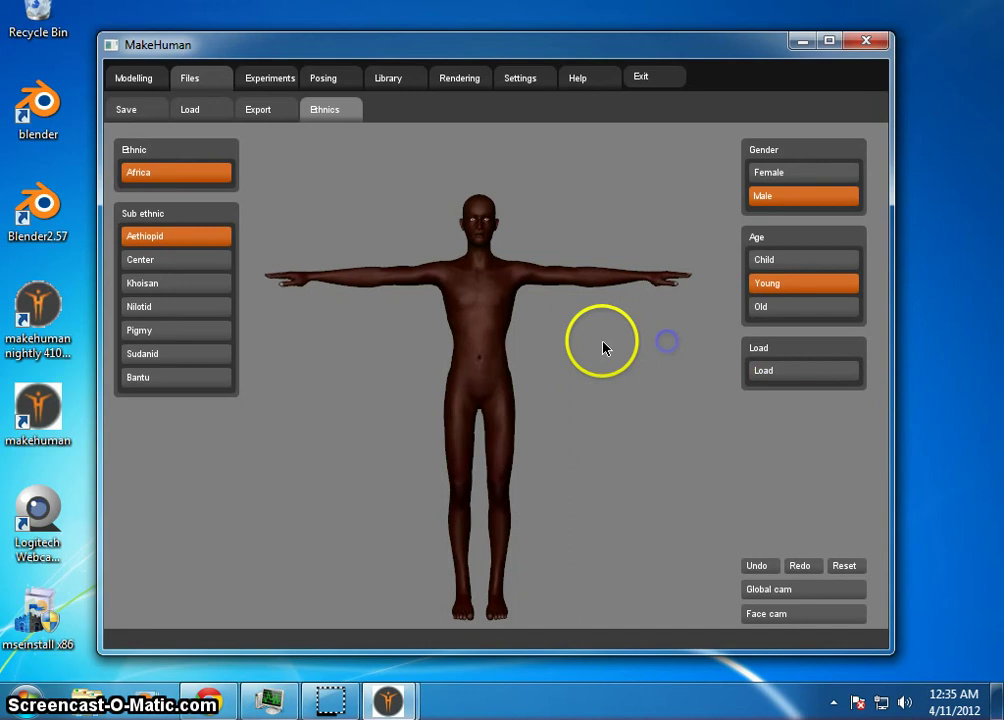
pyautogui.moveTo(627, 466); pyautogui.dragTo(601, 425)
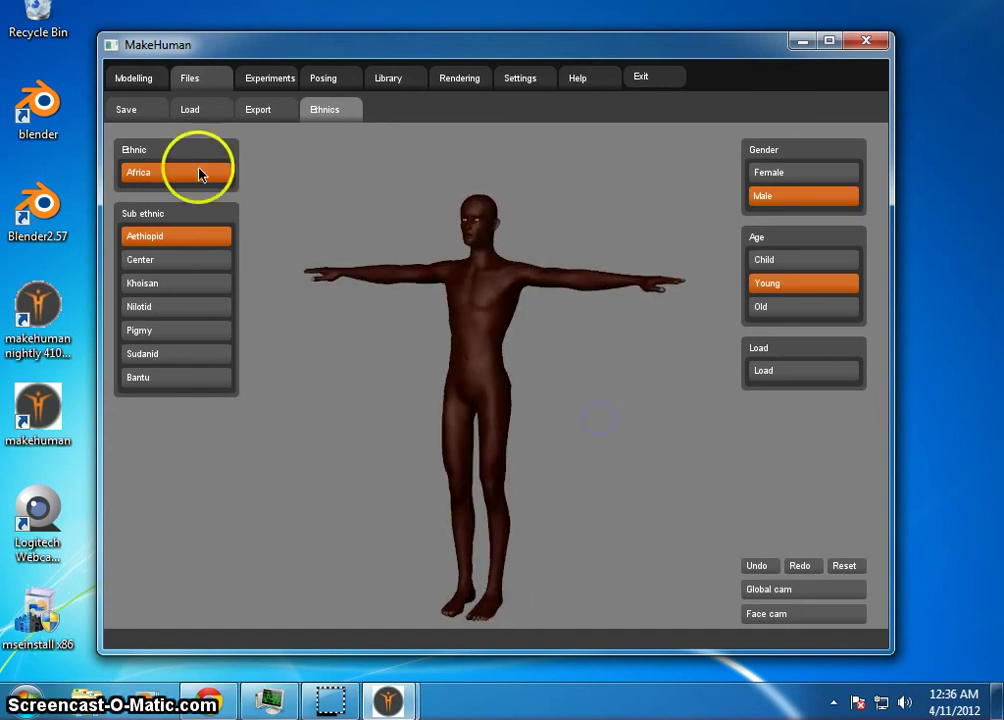
pyautogui.click(182, 331)
pyautogui.click(811, 373)
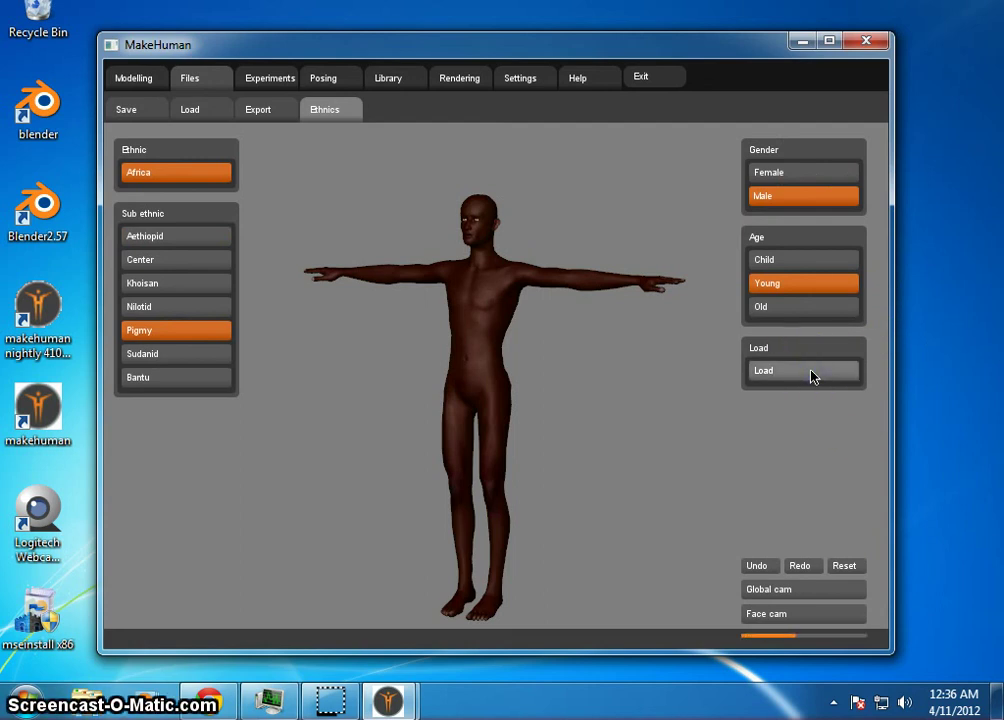
pyautogui.moveTo(596, 388); pyautogui.dragTo(686, 402)
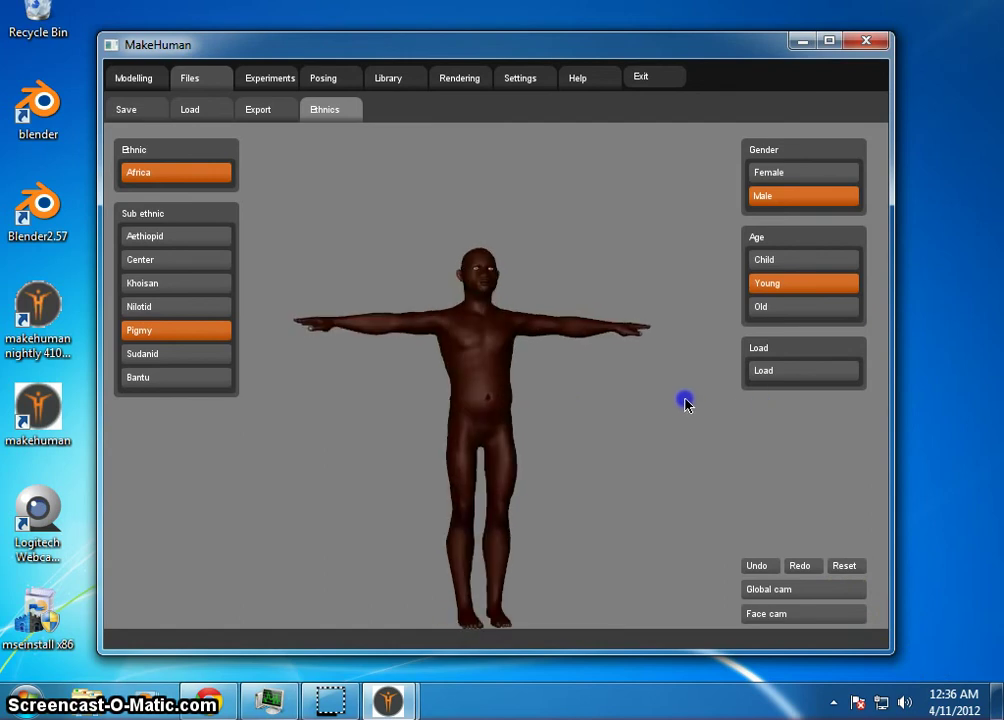
# - Load the Center African preset and rotate the model side to side to inspect it
pyautogui.click(198, 262)
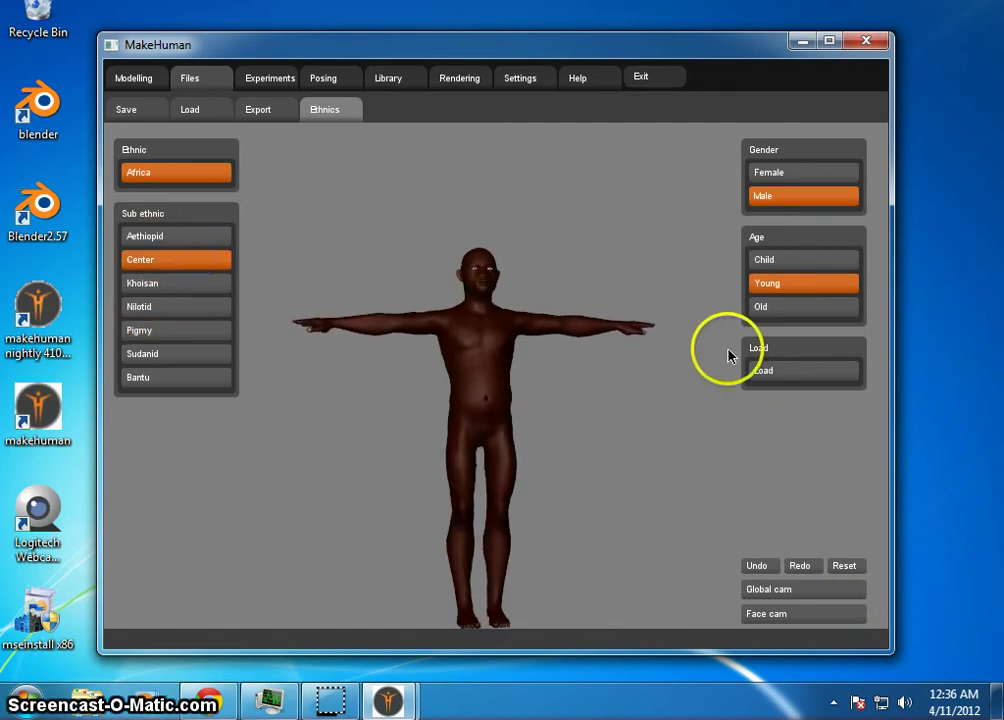
pyautogui.click(821, 384)
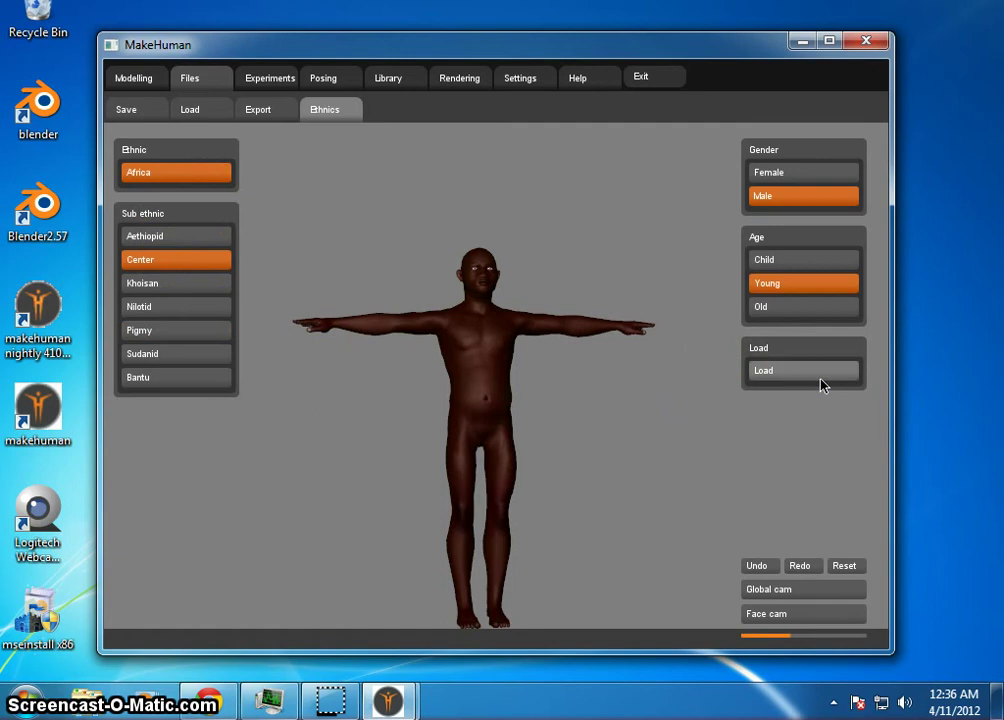
pyautogui.moveTo(670, 399)
pyautogui.mouseDown()
pyautogui.moveTo(418, 411)
pyautogui.moveTo(820, 419)
pyautogui.moveTo(645, 423)
pyautogui.moveTo(679, 417)
pyautogui.moveTo(667, 417)
pyautogui.mouseUp()
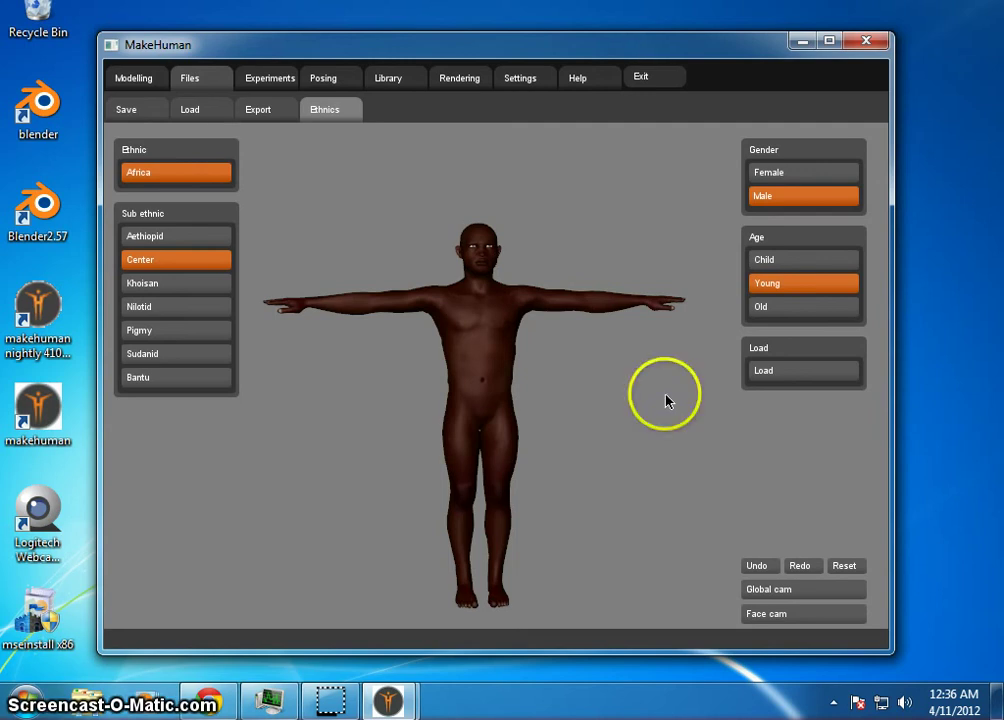
pyautogui.click(591, 458)
pyautogui.moveTo(591, 458); pyautogui.dragTo(572, 449)
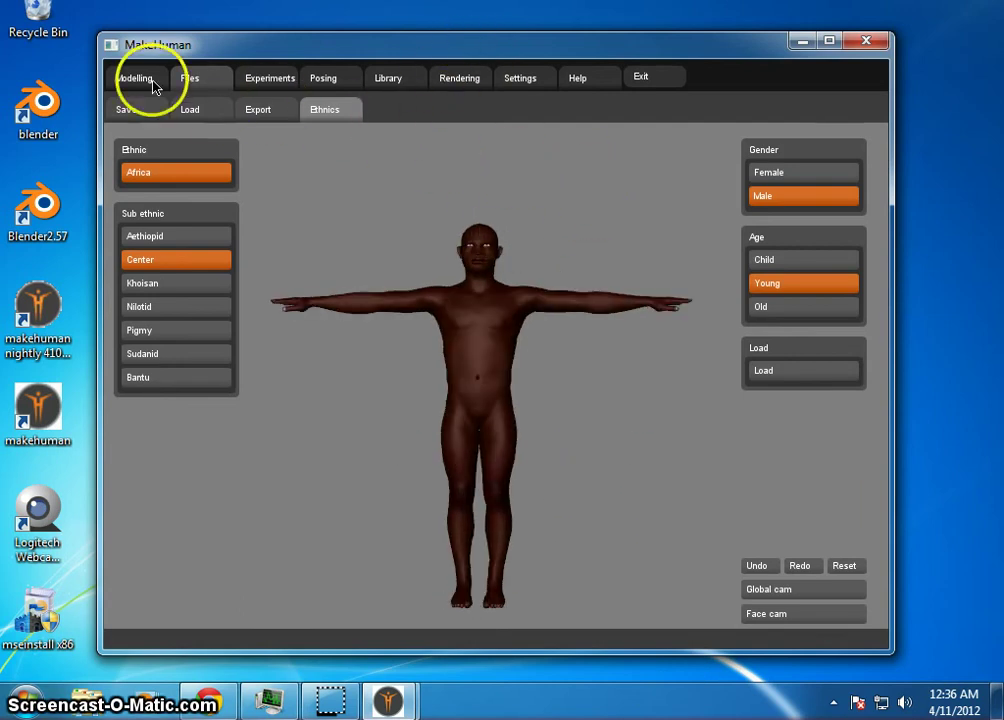
# - Reset the model from the Ethnics page to the default light-skinned human
pyautogui.click(193, 110)
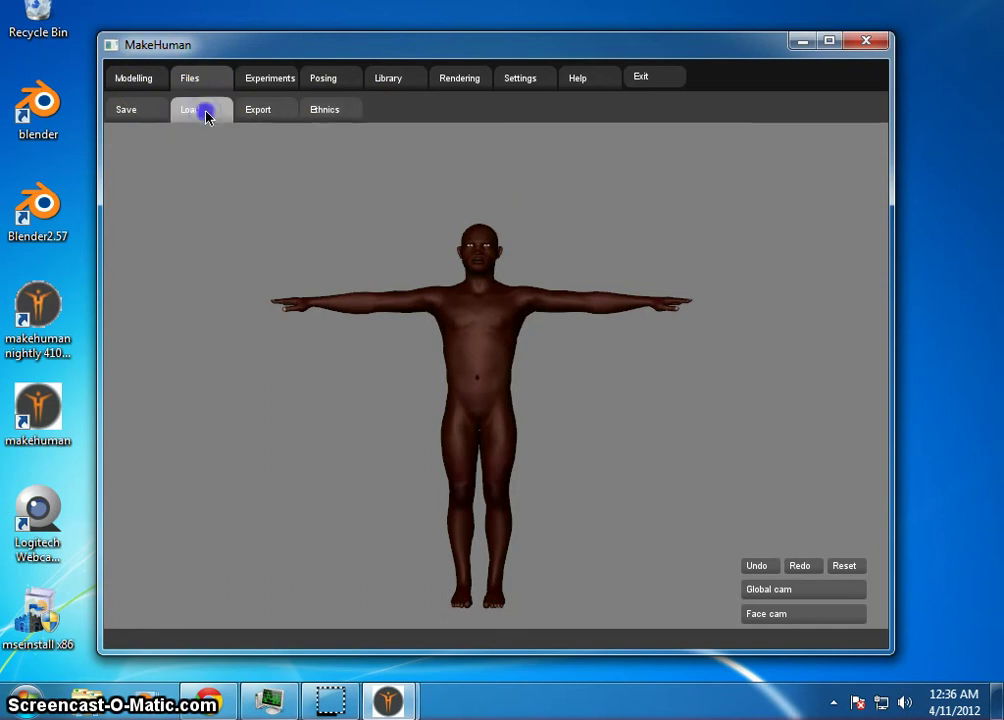
pyautogui.click(344, 106)
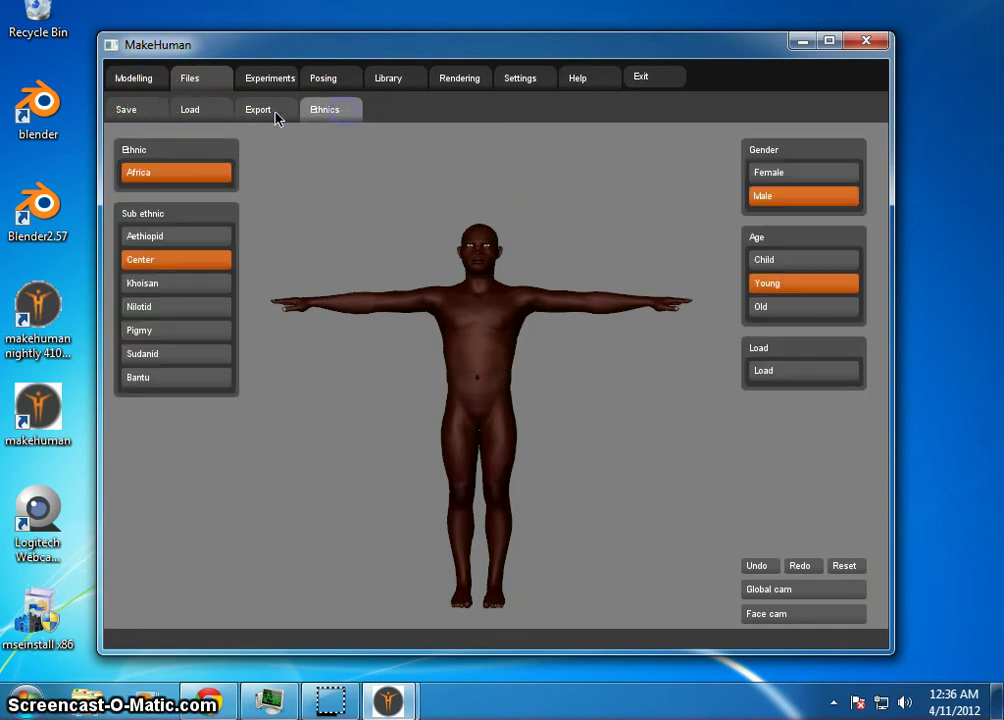
pyautogui.click(845, 566)
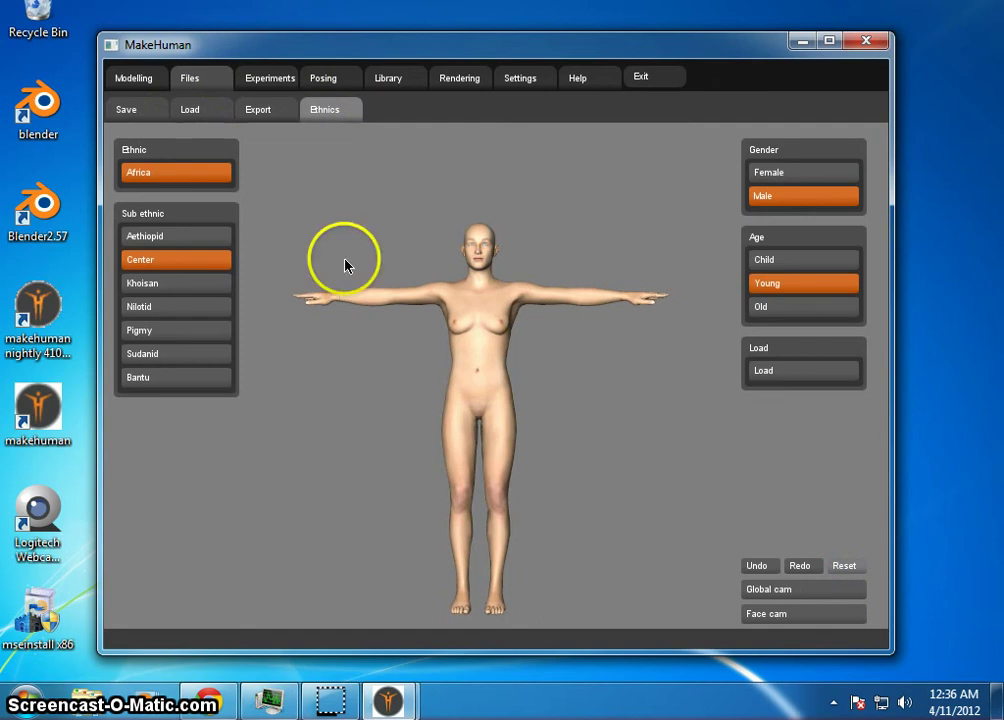
# - Drag the Macro Gender slider to fully male and turn the model to check it
pyautogui.click(134, 80)
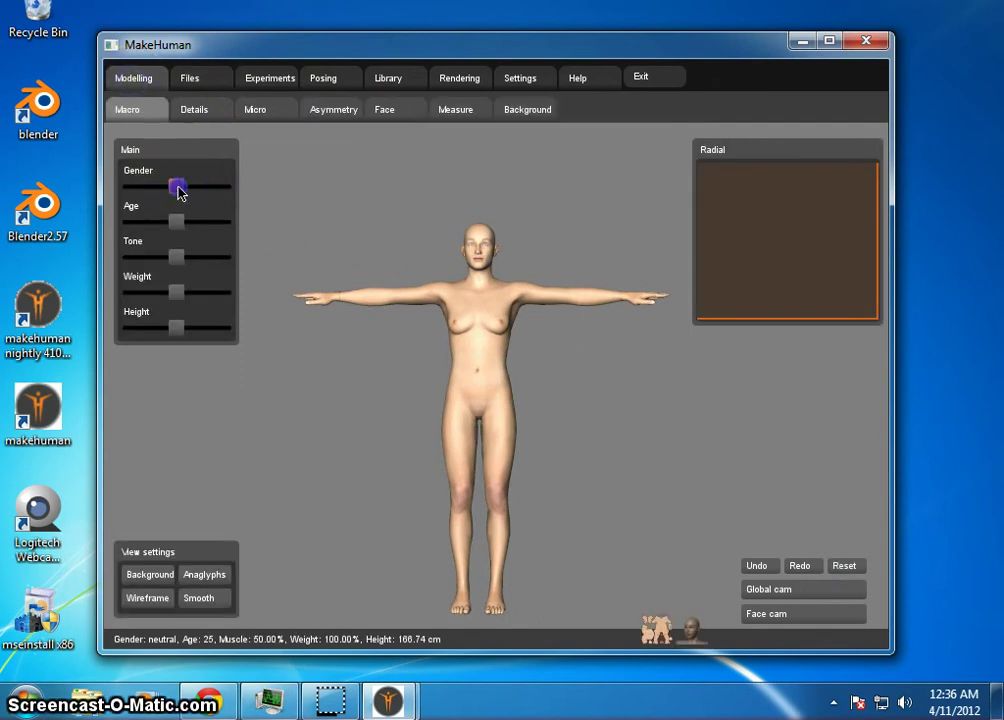
pyautogui.moveTo(178, 187); pyautogui.dragTo(501, 236)
pyautogui.moveTo(618, 423); pyautogui.dragTo(591, 452)
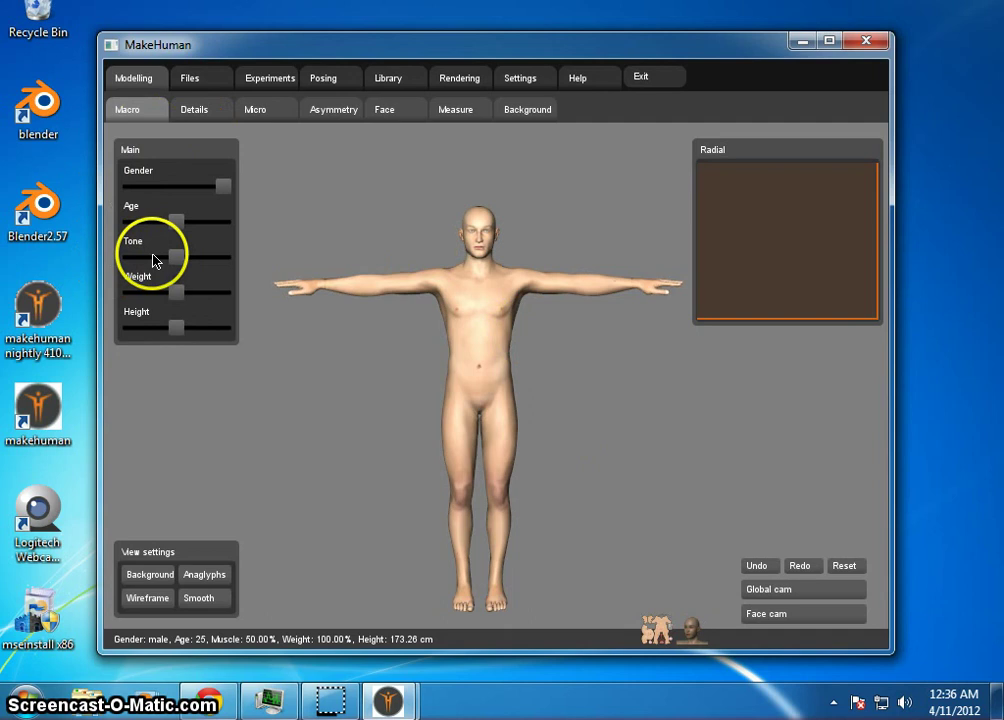
# - Try ages 70 and 12 on the Age slider, inspecting the face in close-up
pyautogui.click(179, 230)
pyautogui.moveTo(152, 234); pyautogui.dragTo(403, 271)
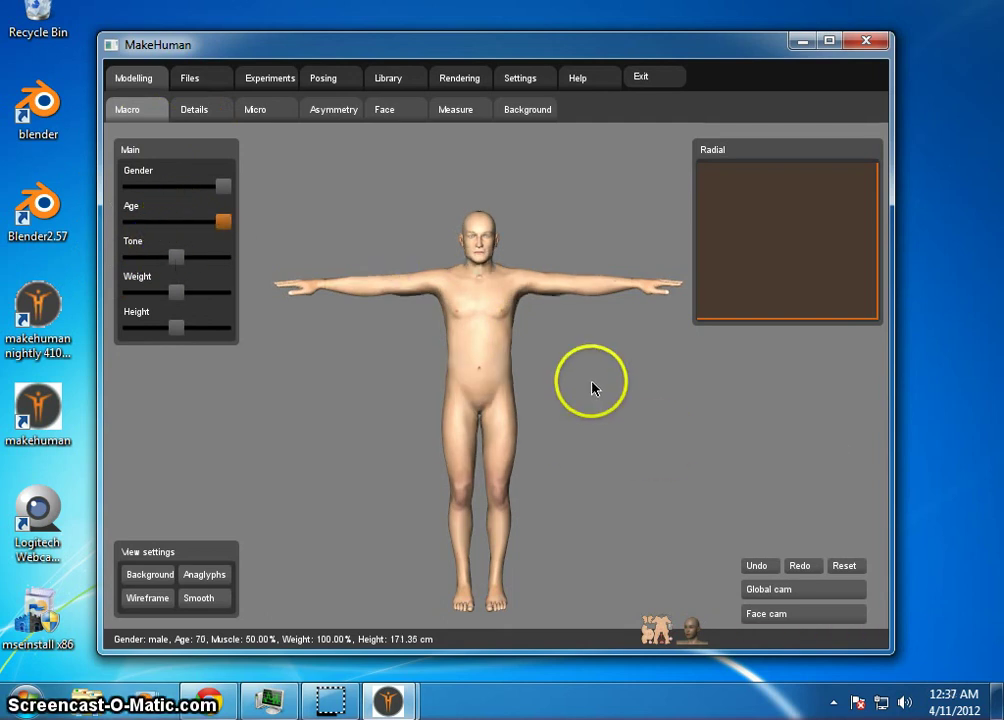
pyautogui.moveTo(587, 365); pyautogui.dragTo(556, 363)
pyautogui.click(812, 612)
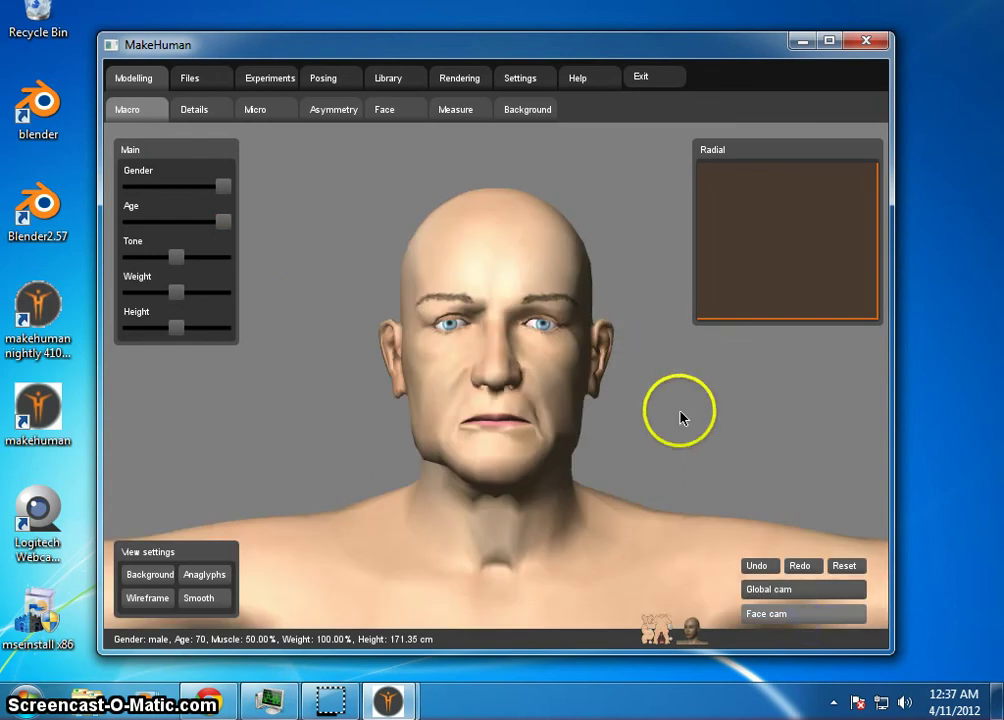
pyautogui.moveTo(690, 418); pyautogui.dragTo(560, 380)
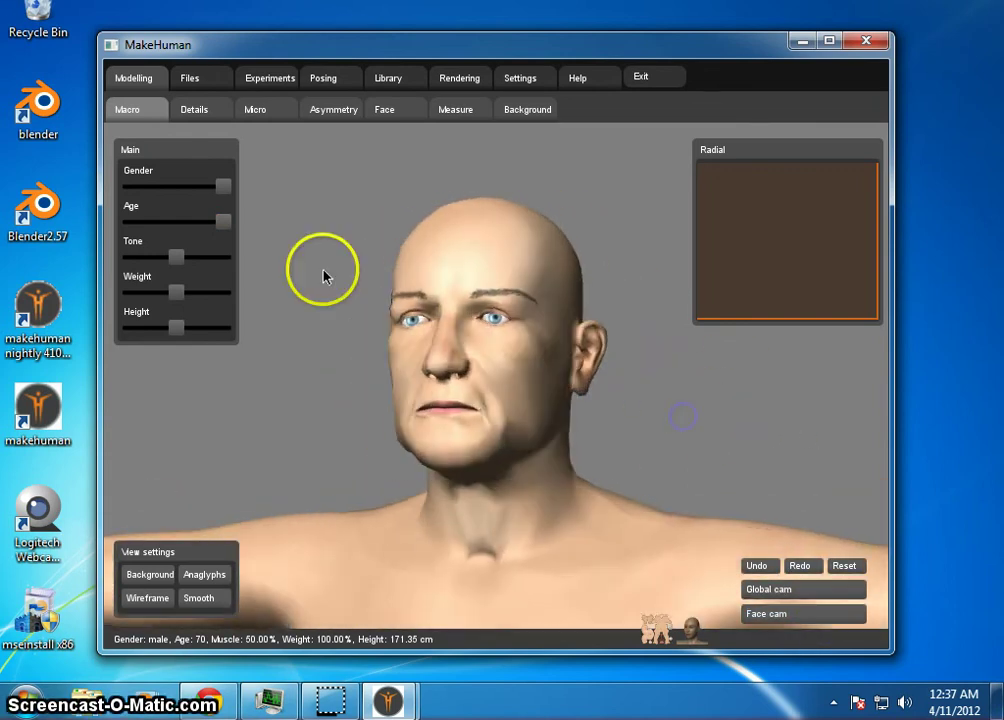
pyautogui.moveTo(223, 221); pyautogui.dragTo(105, 228)
pyautogui.click(858, 612)
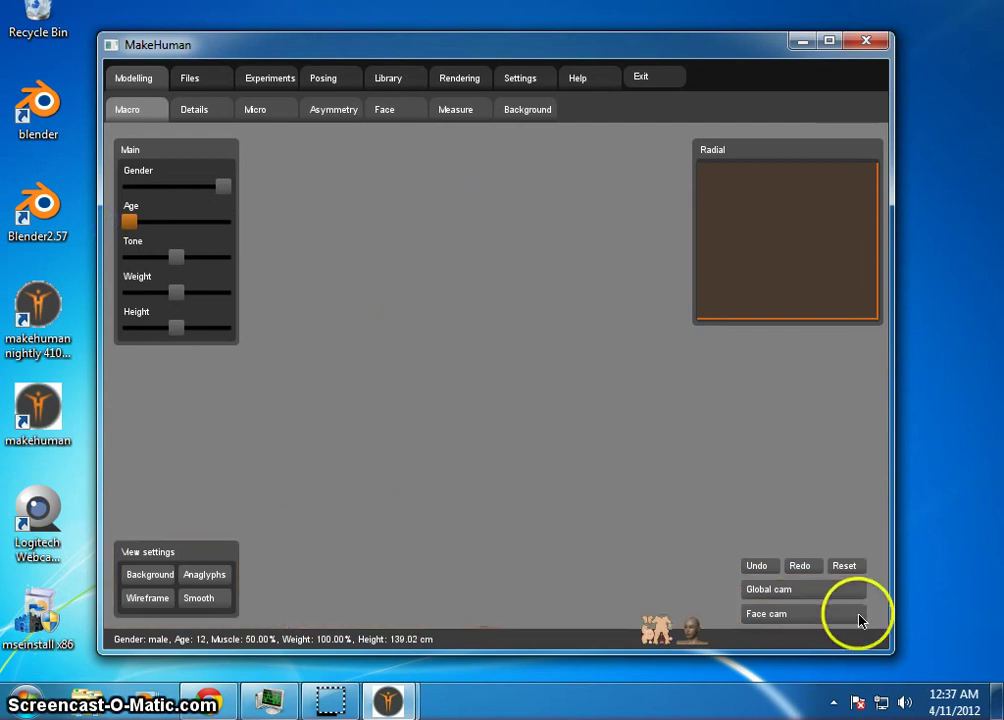
pyautogui.click(827, 592)
pyautogui.click(628, 477)
pyautogui.moveTo(628, 477)
pyautogui.mouseDown()
pyautogui.moveTo(112, 468)
pyautogui.moveTo(695, 502)
pyautogui.moveTo(757, 484)
pyautogui.moveTo(780, 496)
pyautogui.moveTo(650, 504)
pyautogui.moveTo(645, 490)
pyautogui.mouseUp()
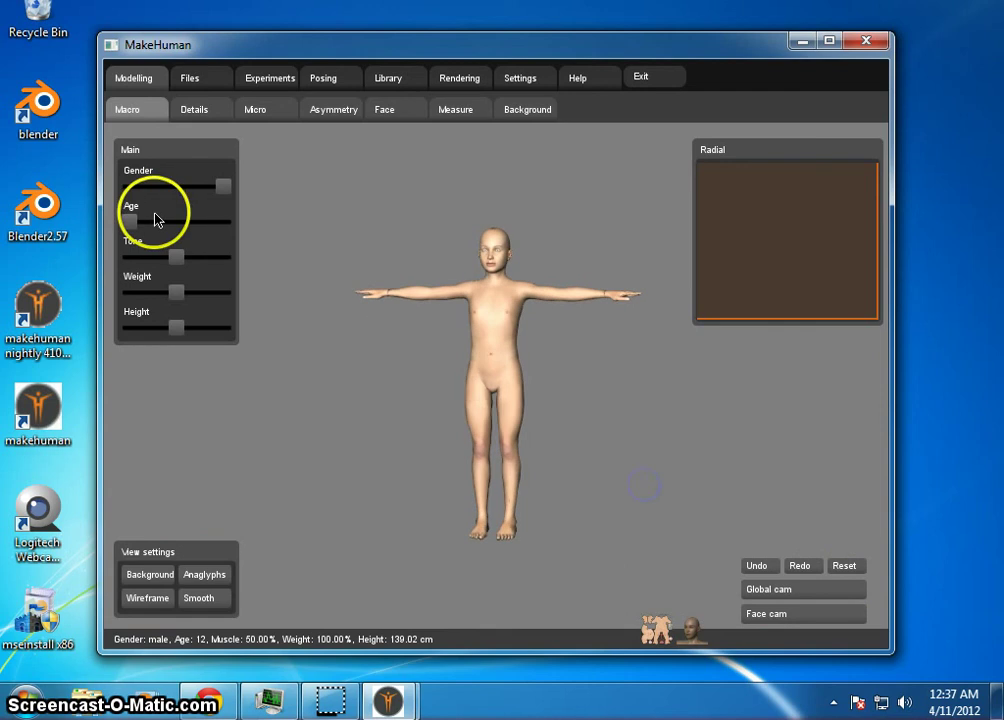
# - Bring the Age slider back up to 20, then settle on 21
pyautogui.click(131, 223)
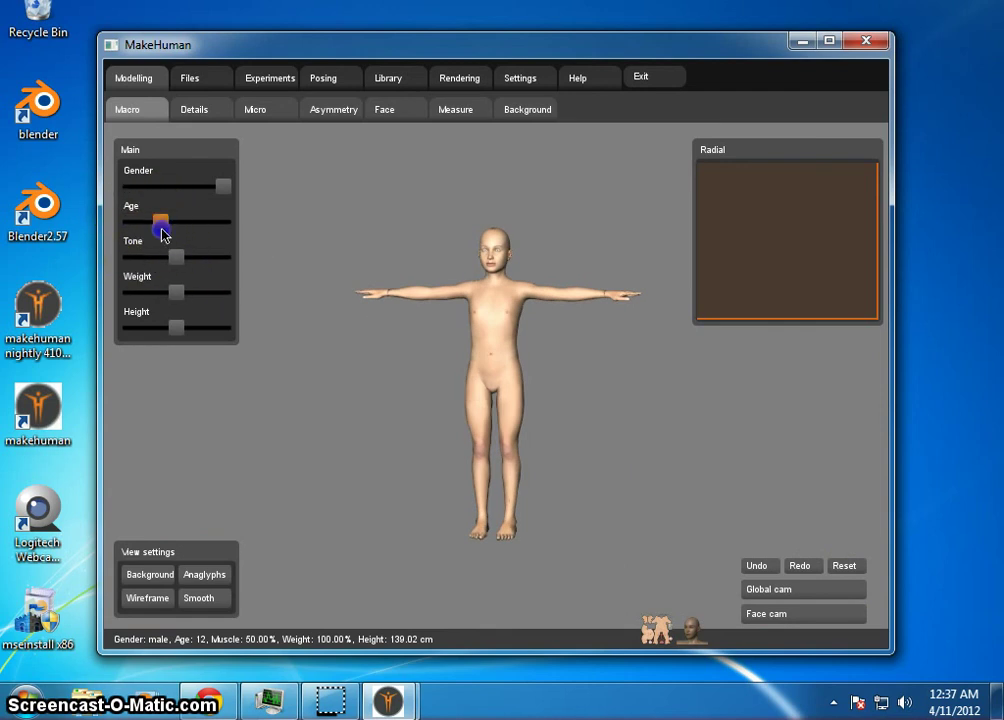
pyautogui.moveTo(163, 234); pyautogui.dragTo(161, 222)
pyautogui.click(161, 224)
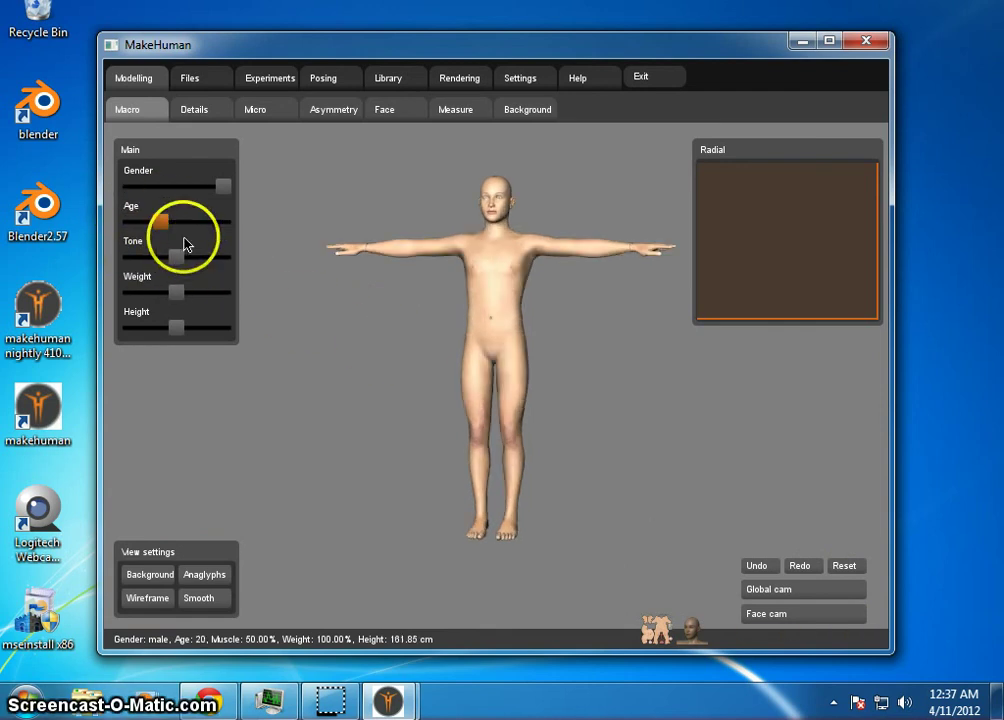
pyautogui.click(164, 234)
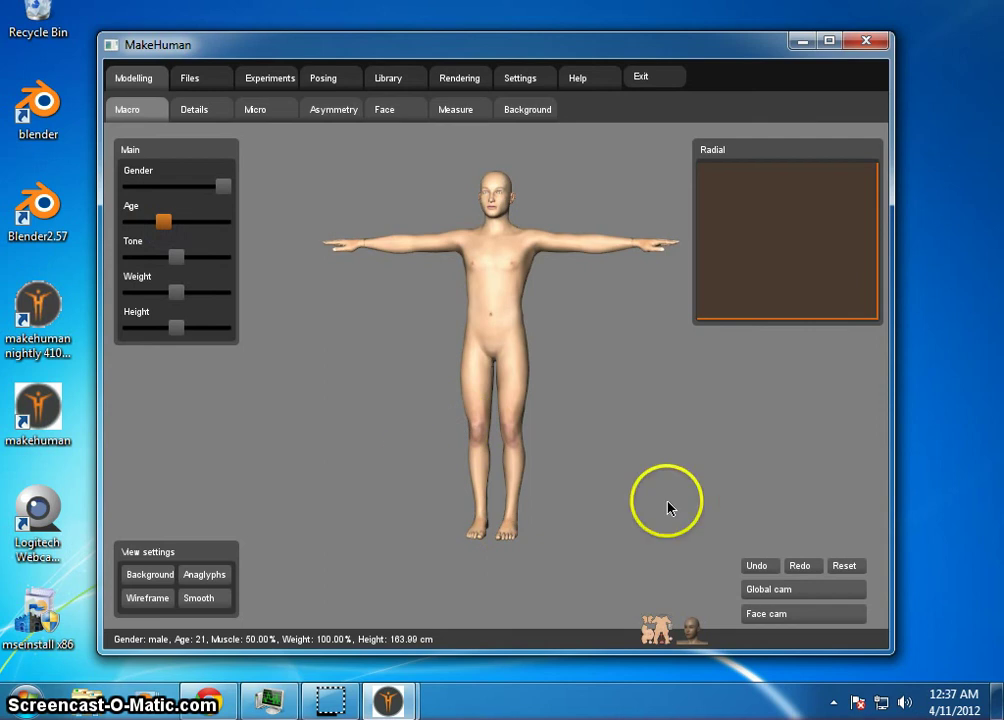
pyautogui.moveTo(668, 506); pyautogui.dragTo(717, 489)
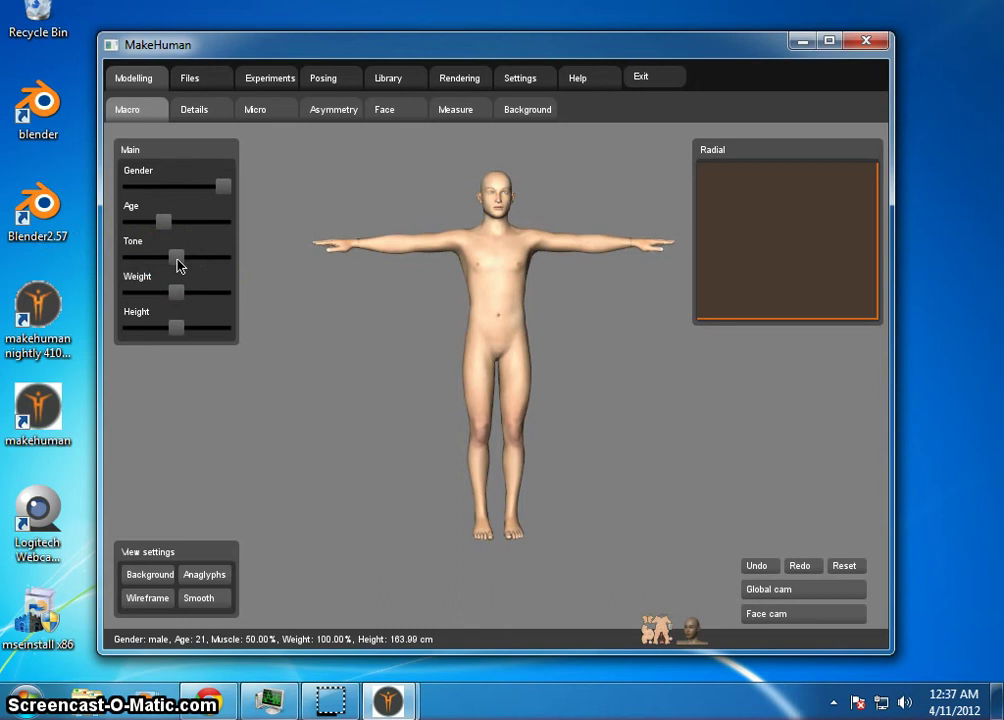
# - Raise Tone to 87.5% muscle, lower Weight to 80.21%, and raise Height to 165.45 cm
pyautogui.moveTo(180, 264); pyautogui.dragTo(318, 285)
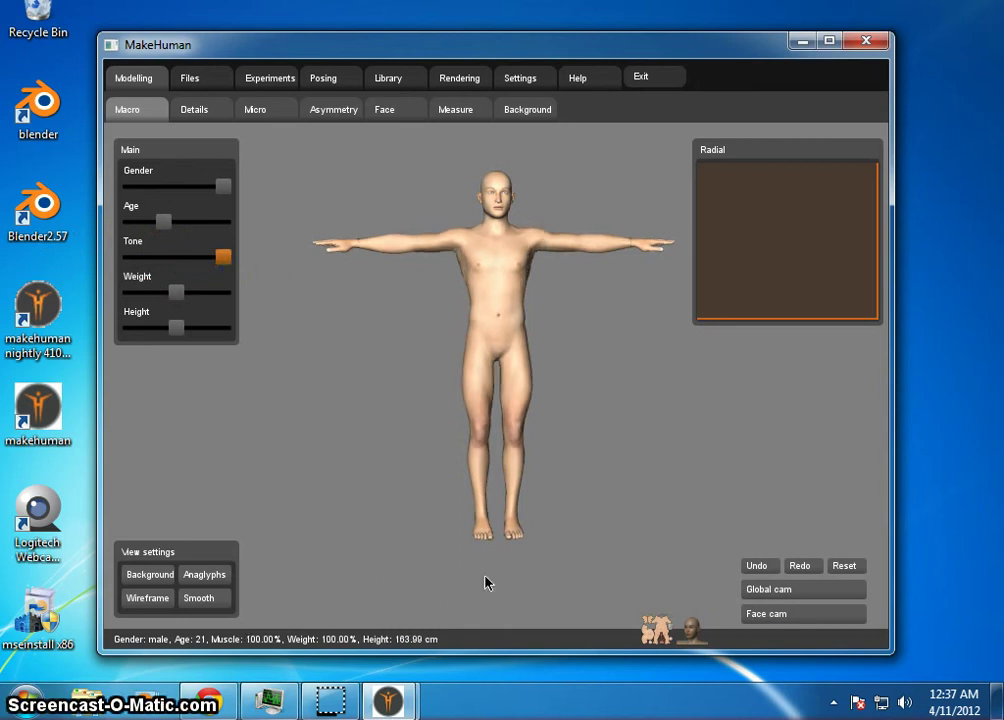
pyautogui.click(271, 343)
pyautogui.moveTo(215, 262); pyautogui.dragTo(158, 294)
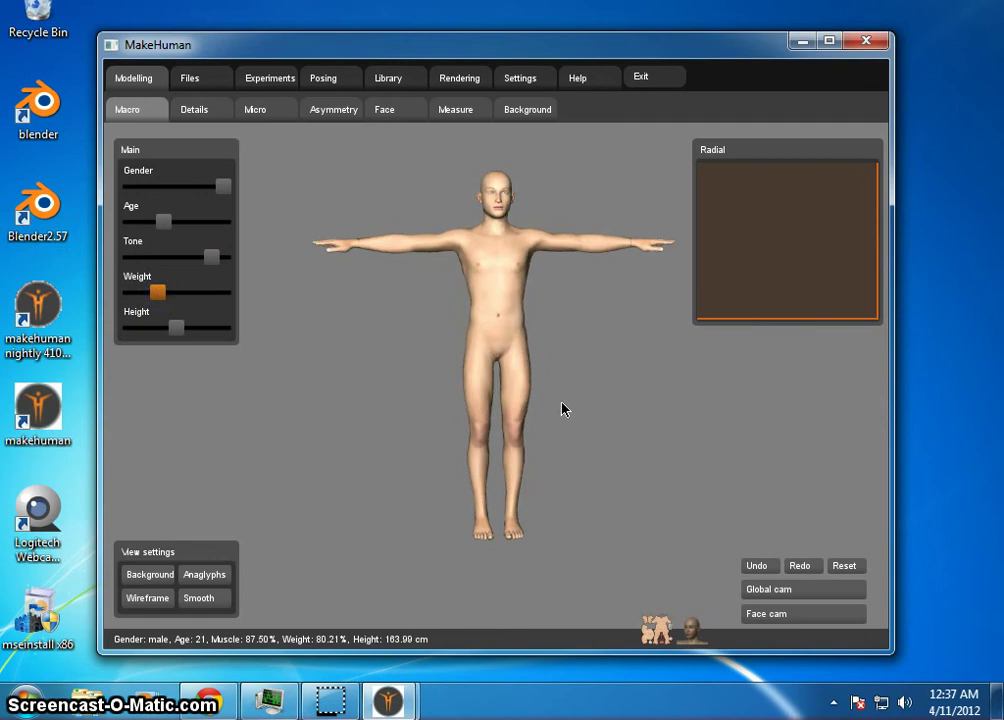
pyautogui.moveTo(675, 458)
pyautogui.mouseDown()
pyautogui.moveTo(518, 471)
pyautogui.moveTo(701, 462)
pyautogui.moveTo(675, 460)
pyautogui.mouseUp()
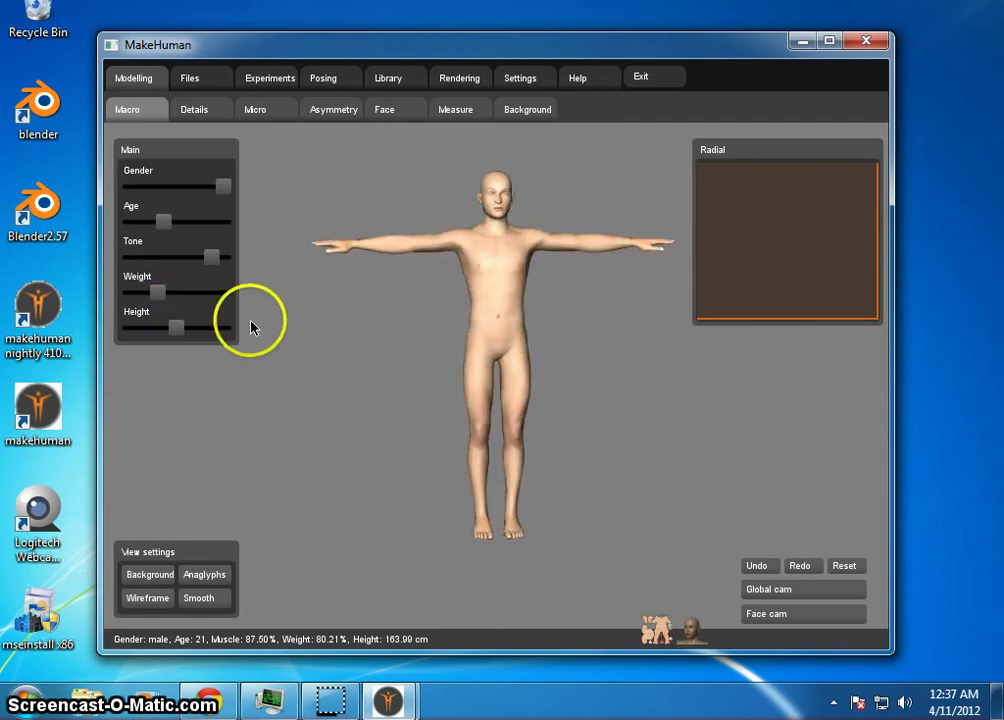
pyautogui.moveTo(176, 331)
pyautogui.mouseDown()
pyautogui.moveTo(170, 340)
pyautogui.moveTo(177, 331)
pyautogui.mouseUp()
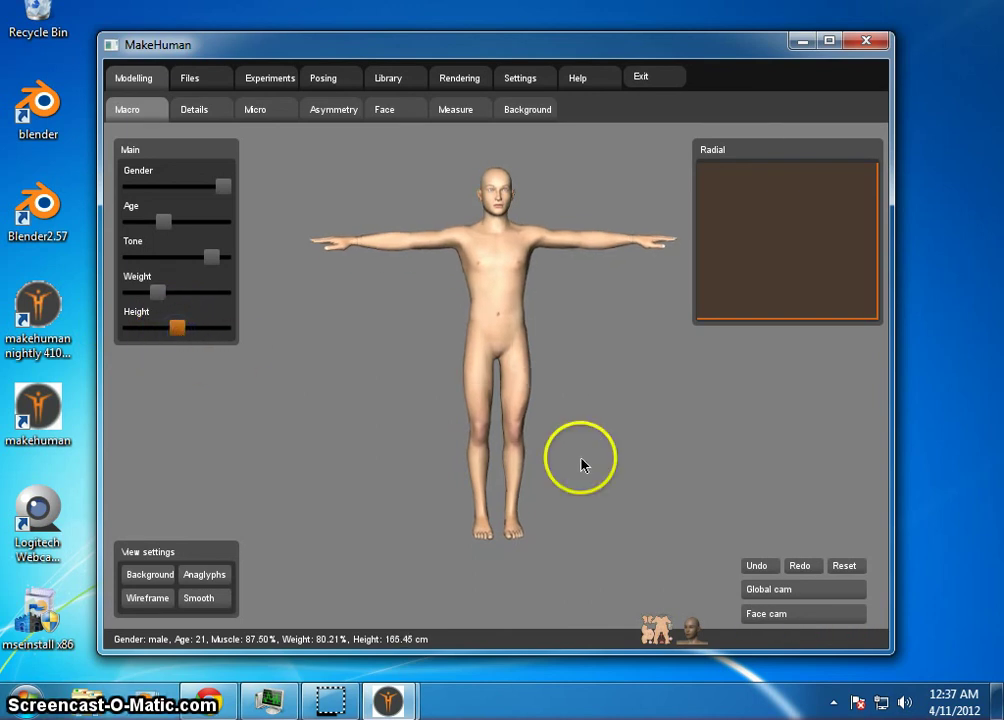
pyautogui.click(642, 466)
pyautogui.moveTo(642, 466)
pyautogui.mouseDown()
pyautogui.moveTo(607, 464)
pyautogui.moveTo(640, 465)
pyautogui.mouseUp()
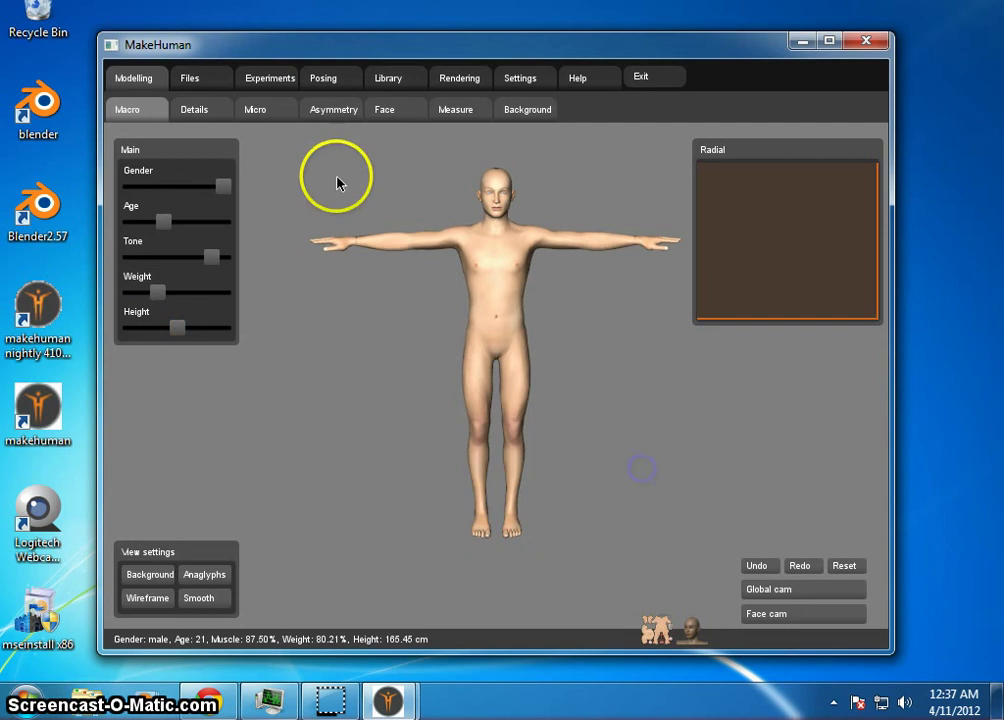
# - On the Details page, drag the pelvis tone slider right for a firmer pelvis
pyautogui.click(207, 111)
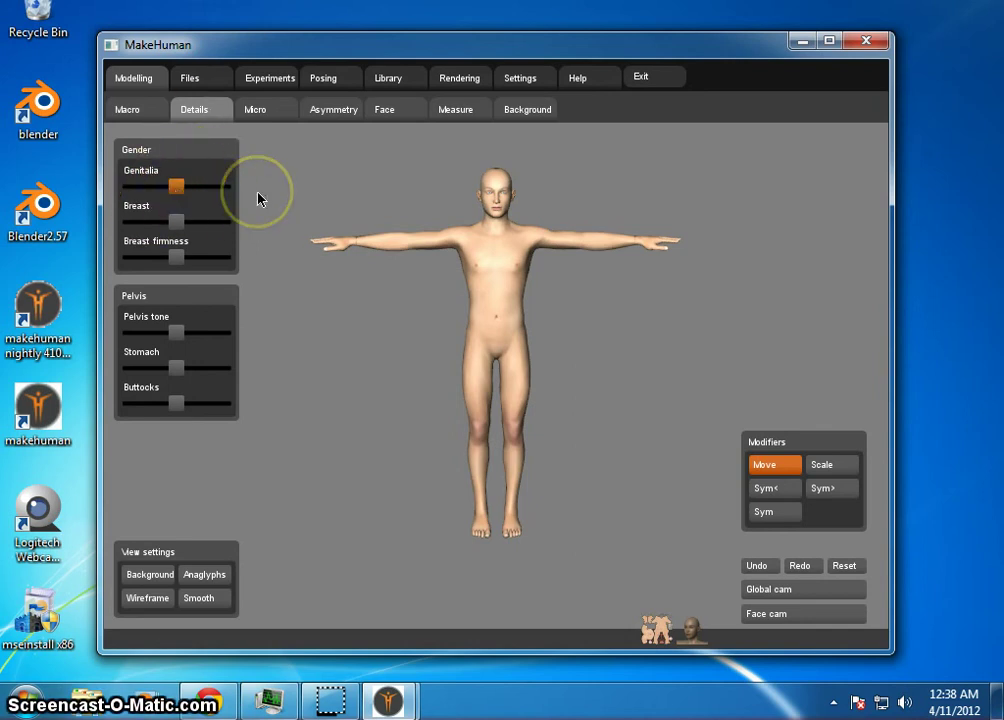
pyautogui.doubleClick(60, 187)
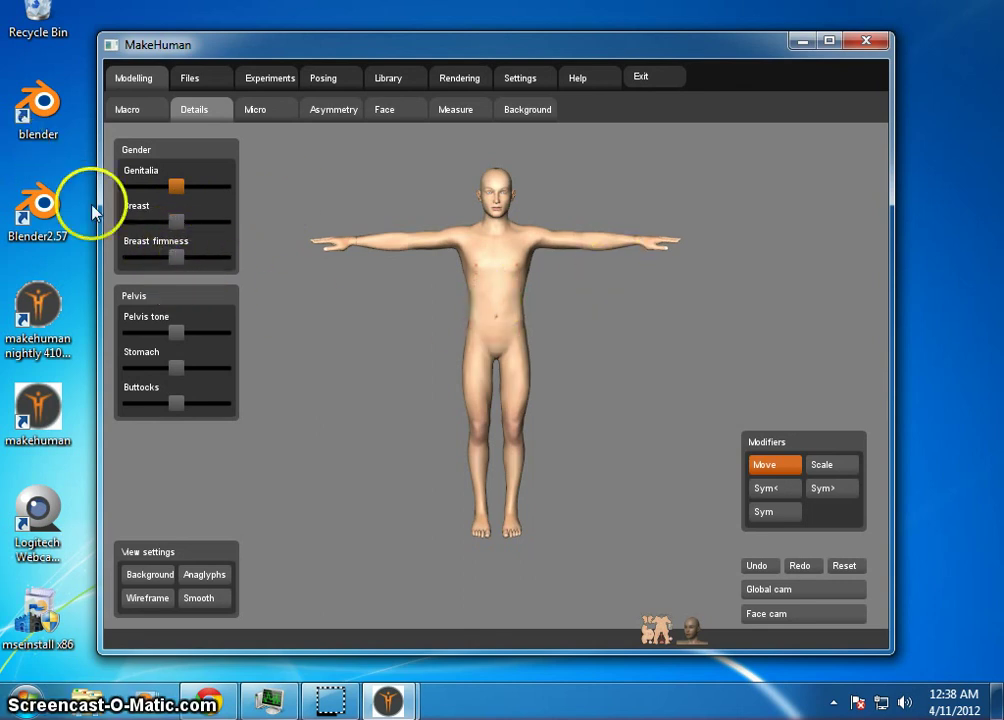
pyautogui.click(358, 424)
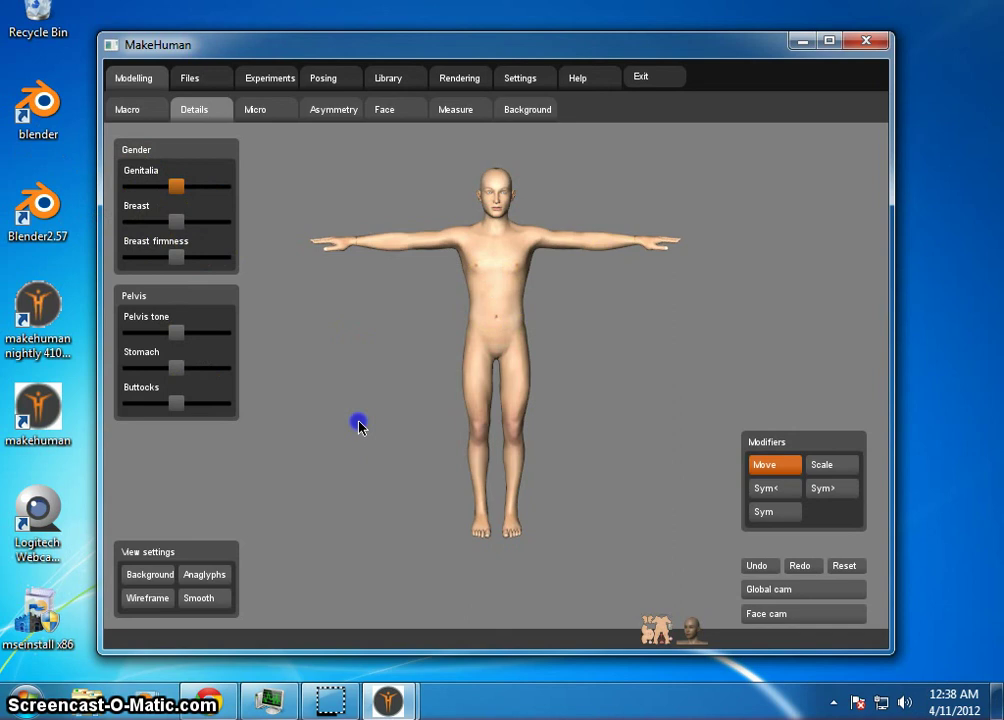
pyautogui.moveTo(358, 424)
pyautogui.mouseDown()
pyautogui.moveTo(390, 430)
pyautogui.moveTo(359, 424)
pyautogui.mouseUp()
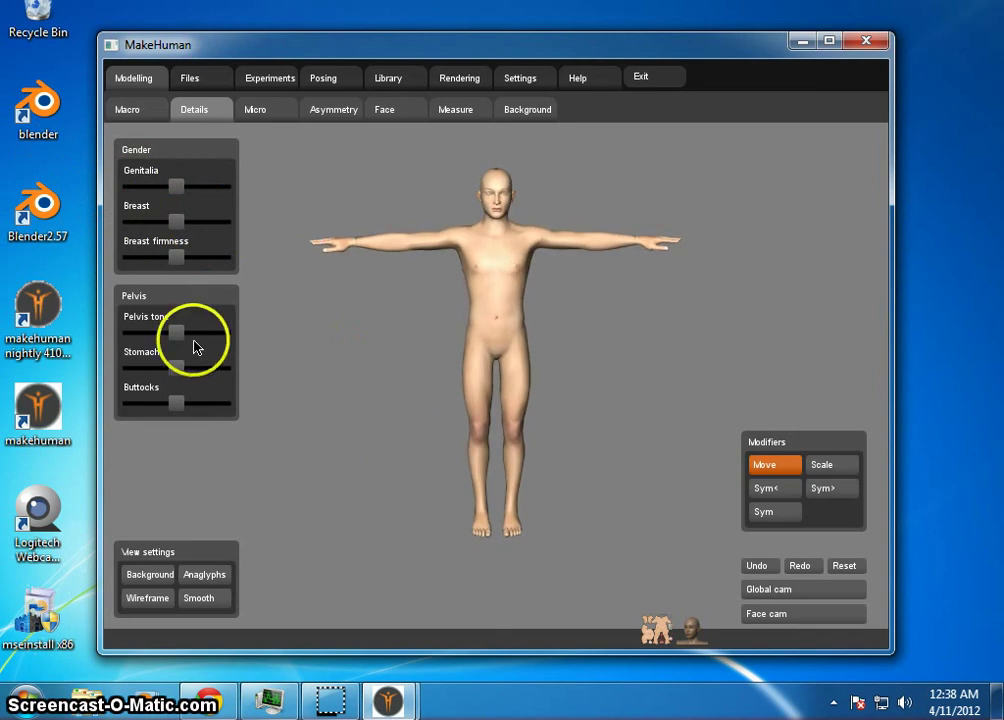
pyautogui.moveTo(177, 333); pyautogui.dragTo(204, 339)
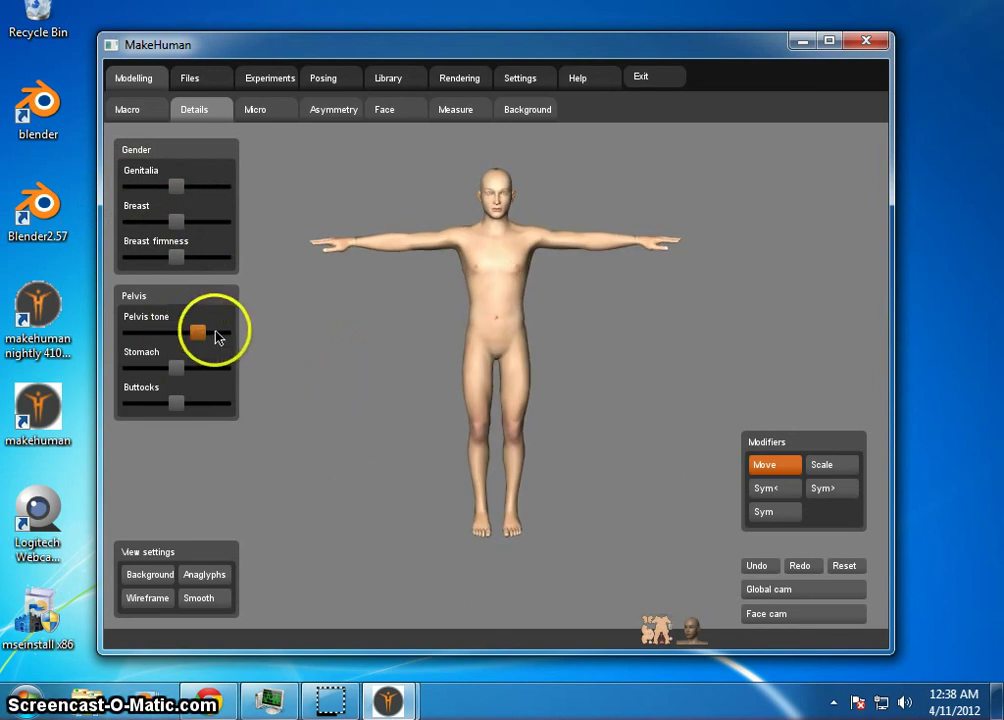
pyautogui.moveTo(198, 335); pyautogui.dragTo(207, 333)
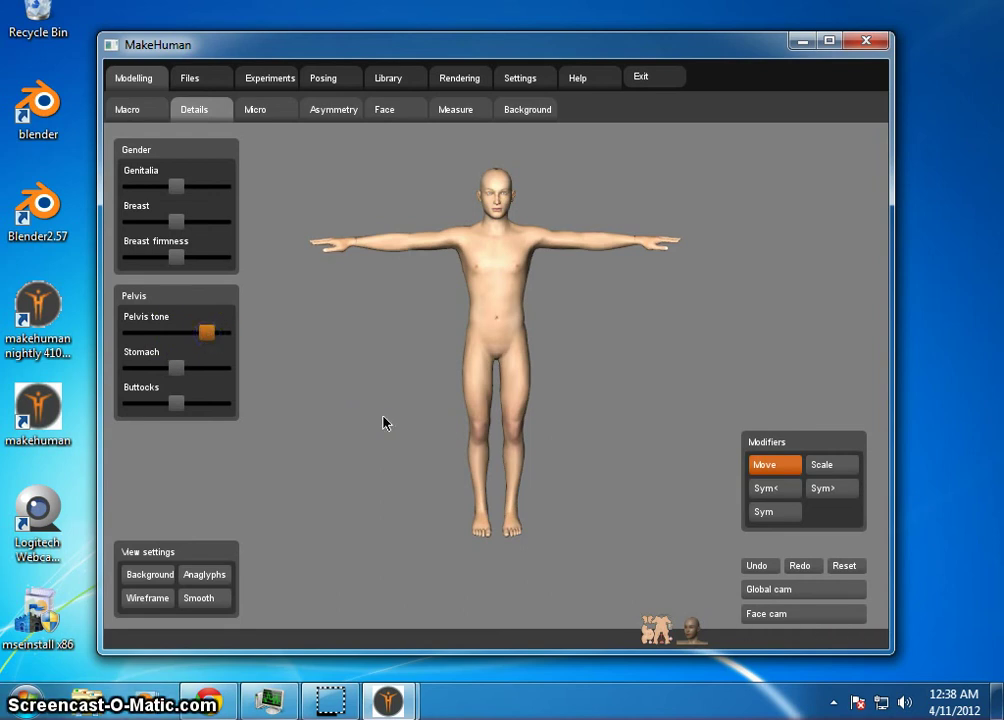
pyautogui.moveTo(383, 421); pyautogui.dragTo(363, 459)
# - From a side view, settle the stomach slider slightly right of centre for moderate fullness
pyautogui.click(165, 363)
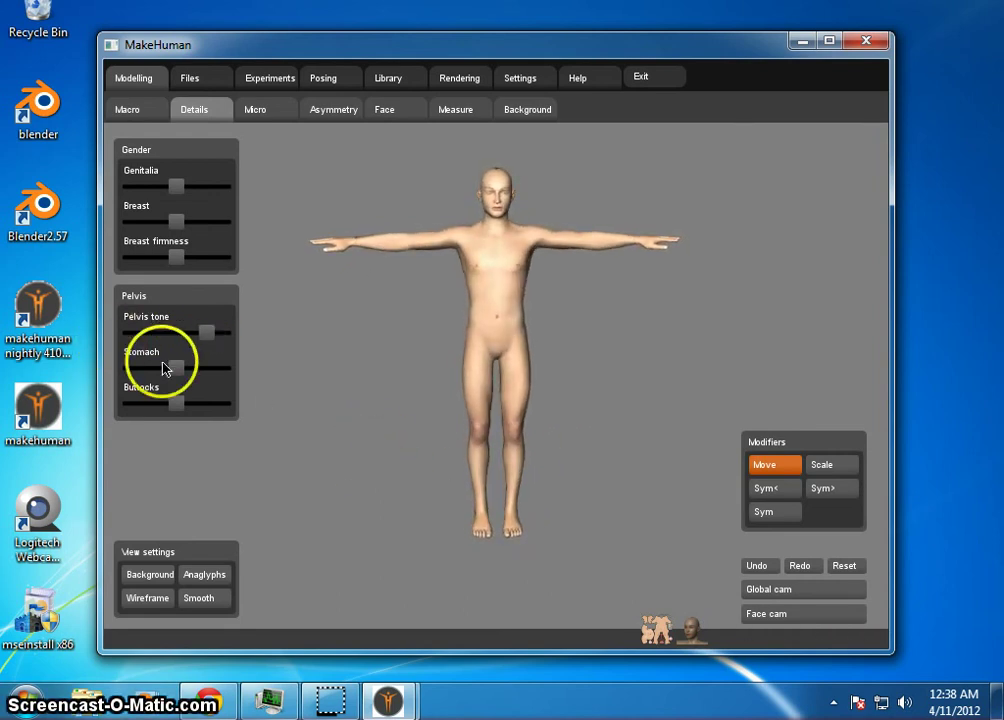
pyautogui.moveTo(332, 419); pyautogui.dragTo(403, 410)
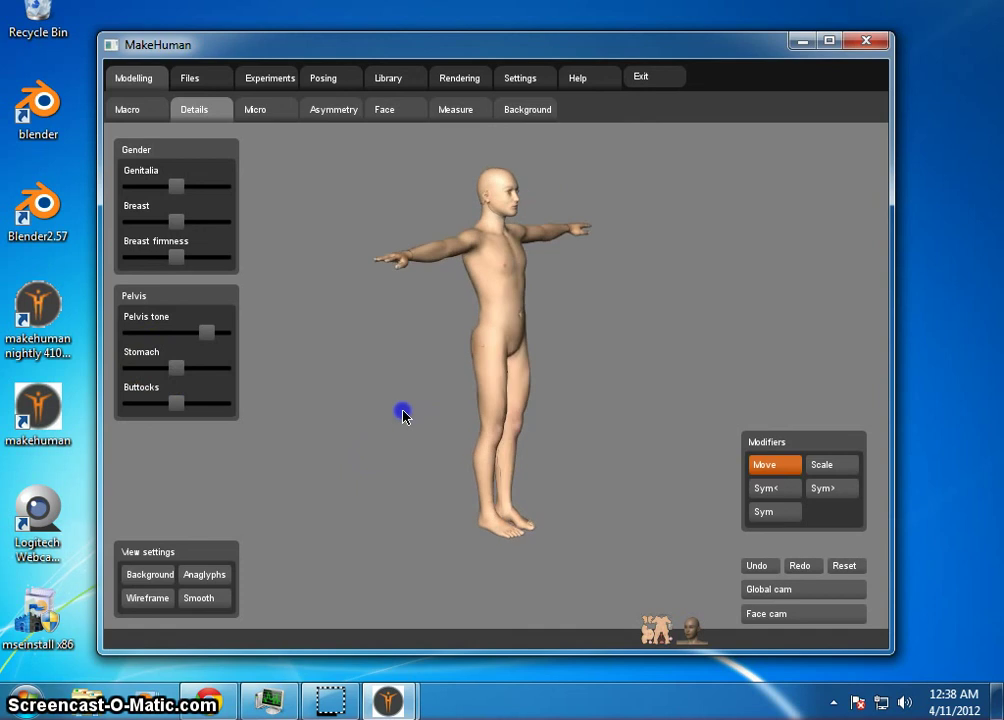
pyautogui.click(181, 372)
pyautogui.moveTo(180, 372); pyautogui.dragTo(106, 365)
pyautogui.moveTo(240, 372); pyautogui.dragTo(197, 386)
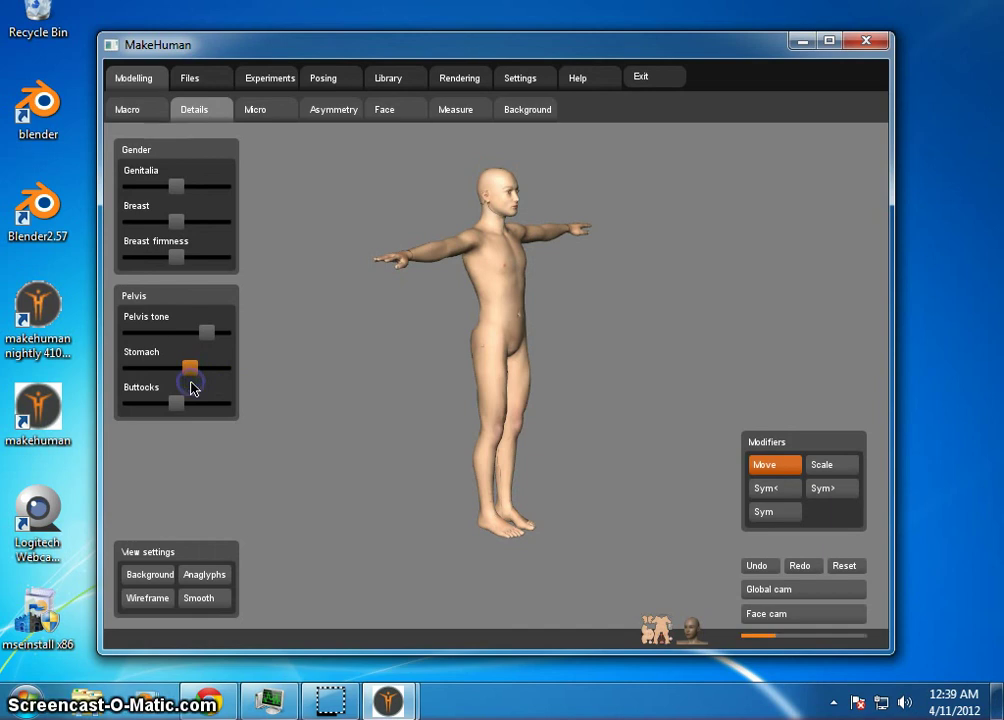
# - Push the buttocks slider to its maximum and check the figure from front and back
pyautogui.moveTo(484, 459); pyautogui.dragTo(359, 441)
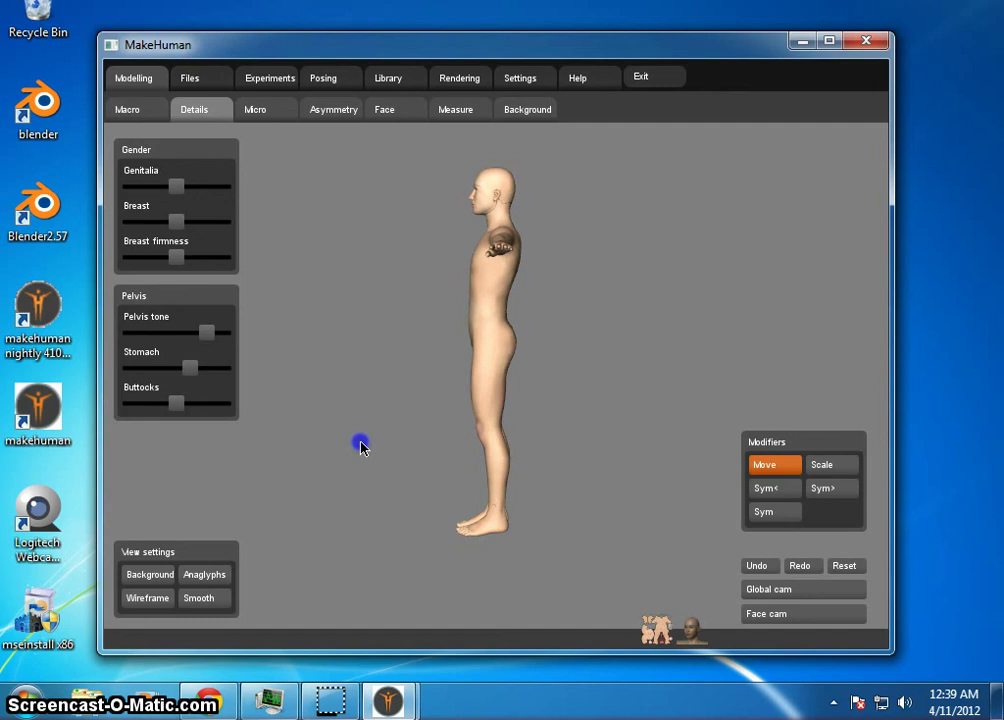
pyautogui.click(185, 408)
pyautogui.moveTo(185, 408); pyautogui.dragTo(216, 420)
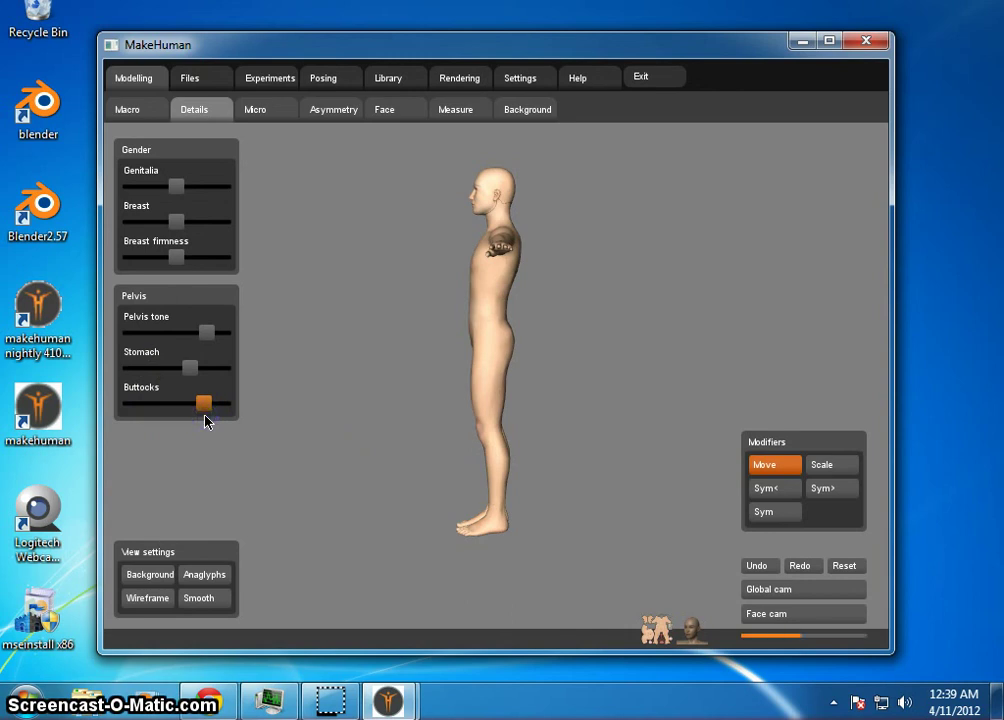
pyautogui.moveTo(392, 450); pyautogui.dragTo(570, 452)
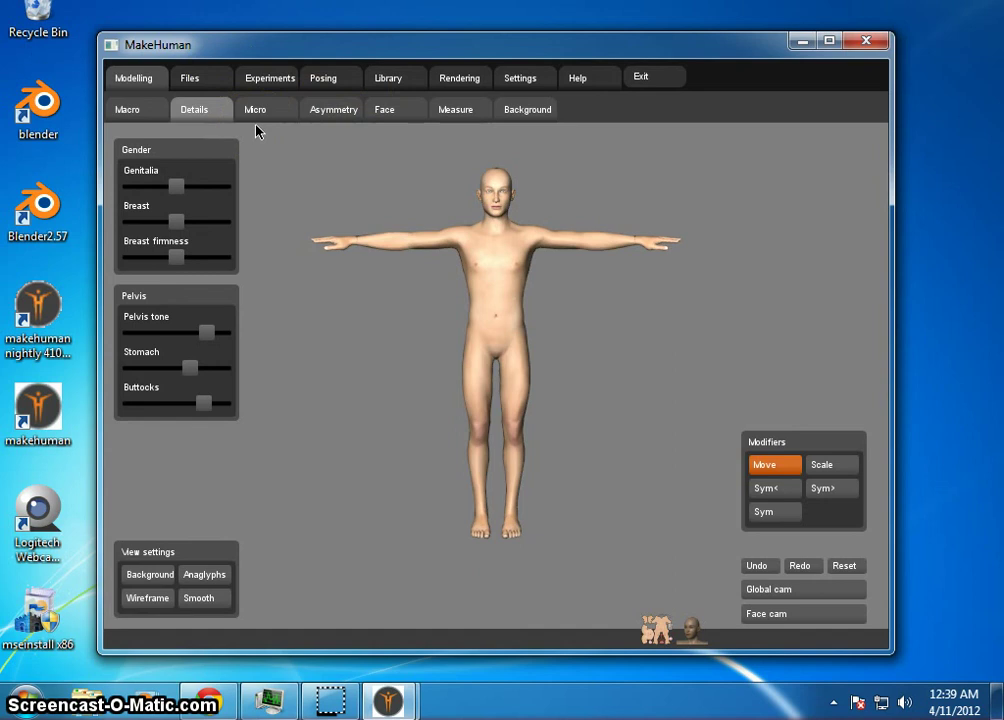
pyautogui.moveTo(352, 482); pyautogui.dragTo(617, 403)
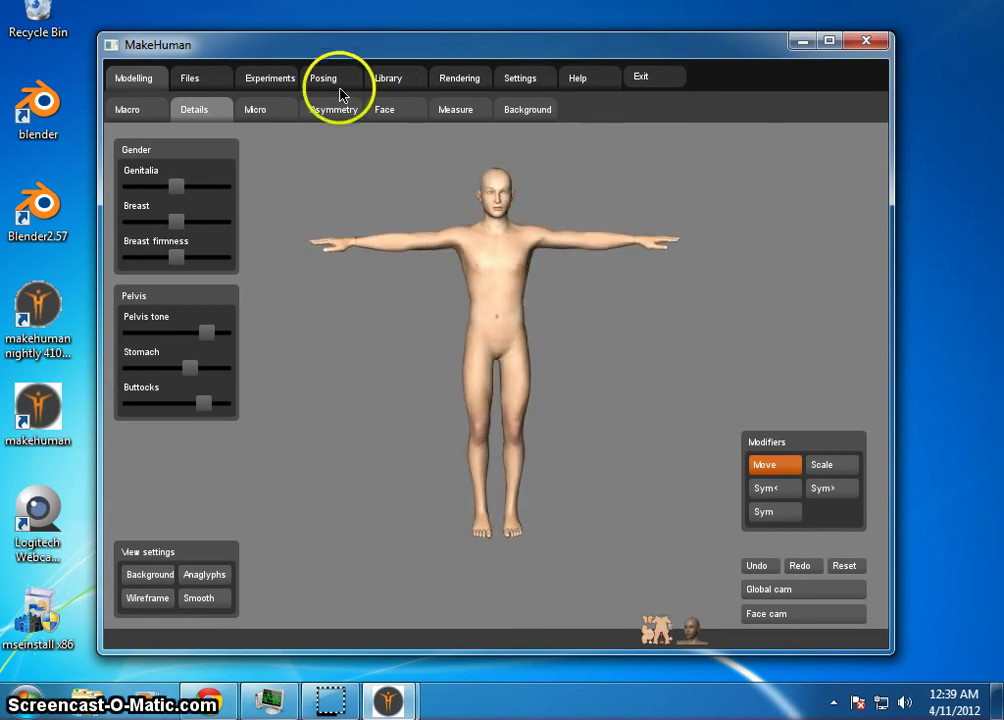
# - Switch to the Micro modifiers page, then zoom in and slightly rotate the figure
pyautogui.click(257, 110)
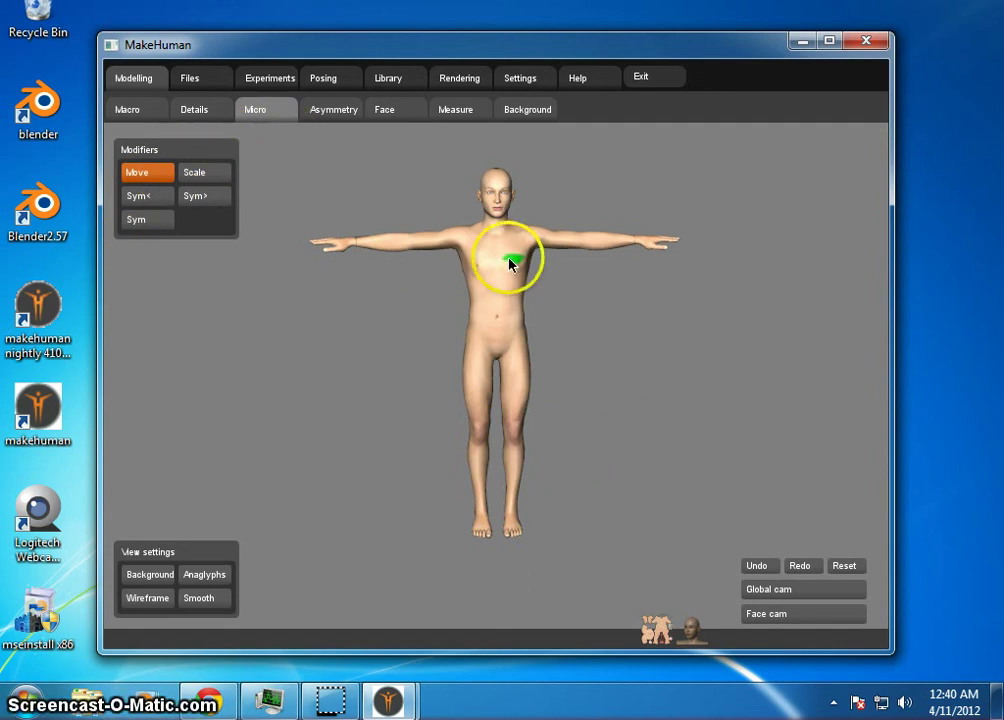
pyautogui.moveTo(562, 297); pyautogui.dragTo(550, 400, button='right')
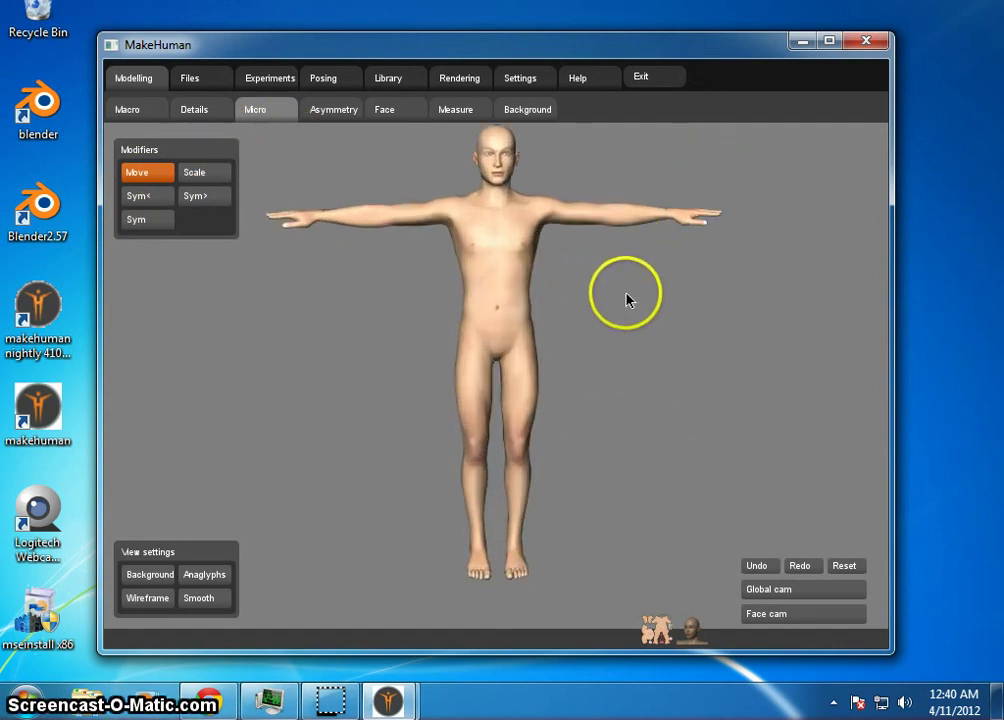
pyautogui.moveTo(630, 298); pyautogui.dragTo(598, 318)
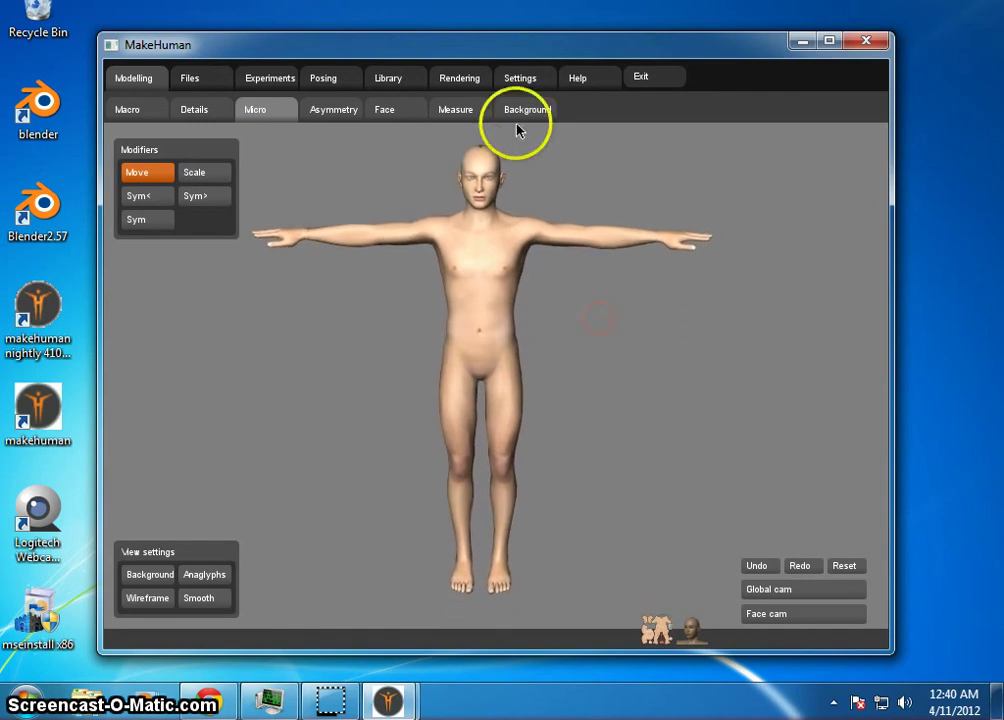
# - On the Asymmetry page, sweep brow asymmetry from its maximum to its minimum
pyautogui.click(340, 110)
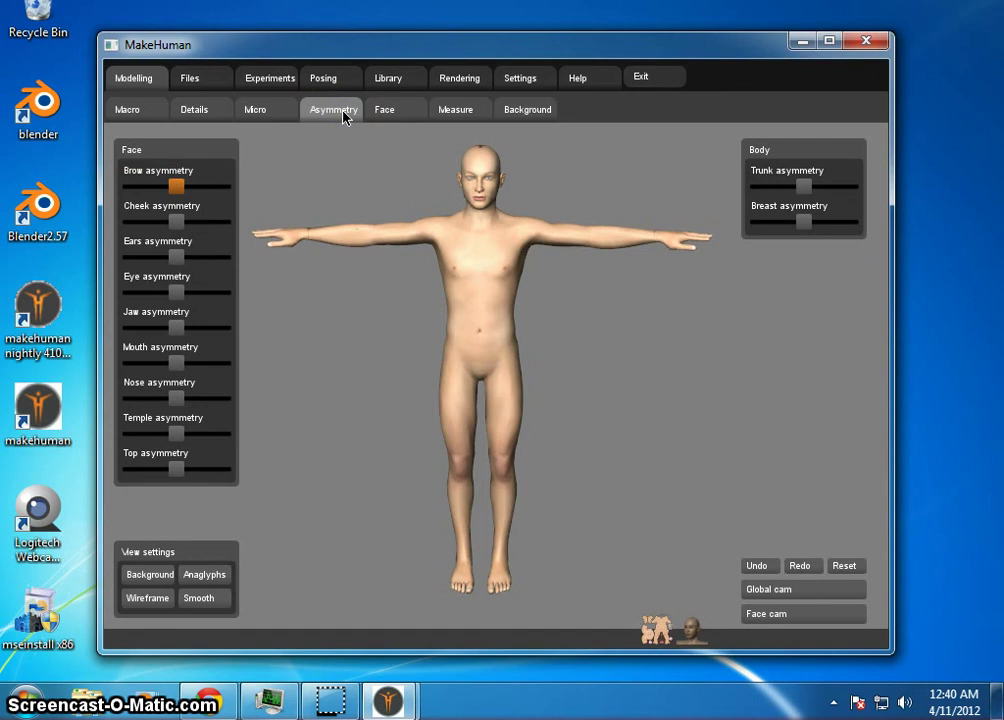
pyautogui.click(354, 150)
pyautogui.moveTo(359, 441)
pyautogui.mouseDown()
pyautogui.moveTo(381, 408)
pyautogui.moveTo(354, 410)
pyautogui.moveTo(415, 426)
pyautogui.moveTo(365, 433)
pyautogui.moveTo(363, 444)
pyautogui.moveTo(352, 426)
pyautogui.mouseUp()
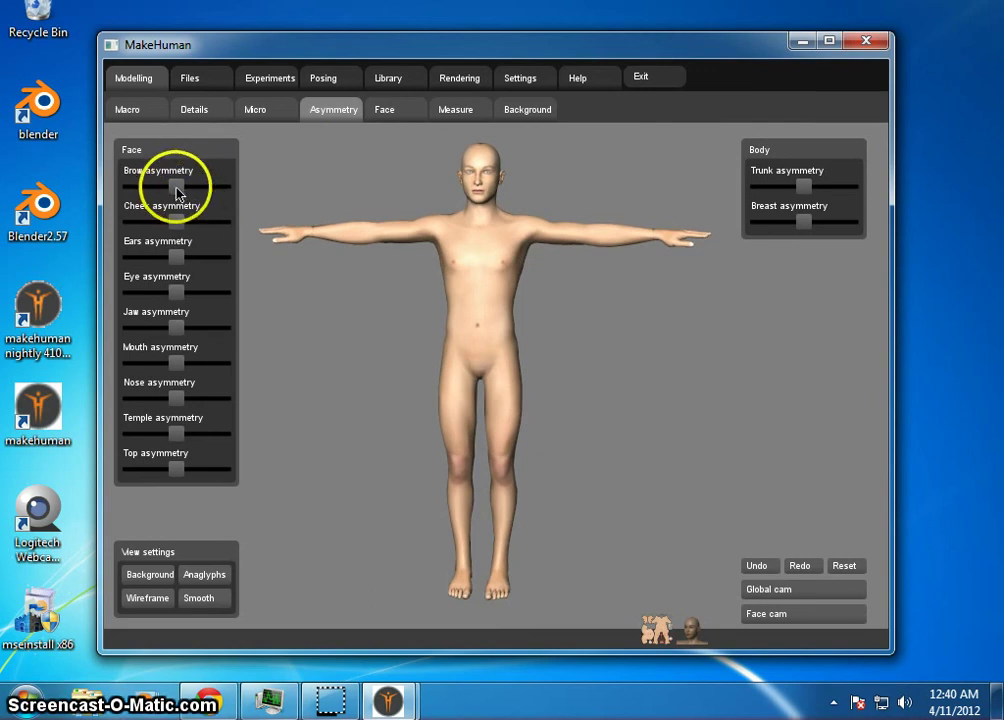
pyautogui.moveTo(176, 190); pyautogui.dragTo(272, 194)
pyautogui.moveTo(212, 208); pyautogui.dragTo(129, 195)
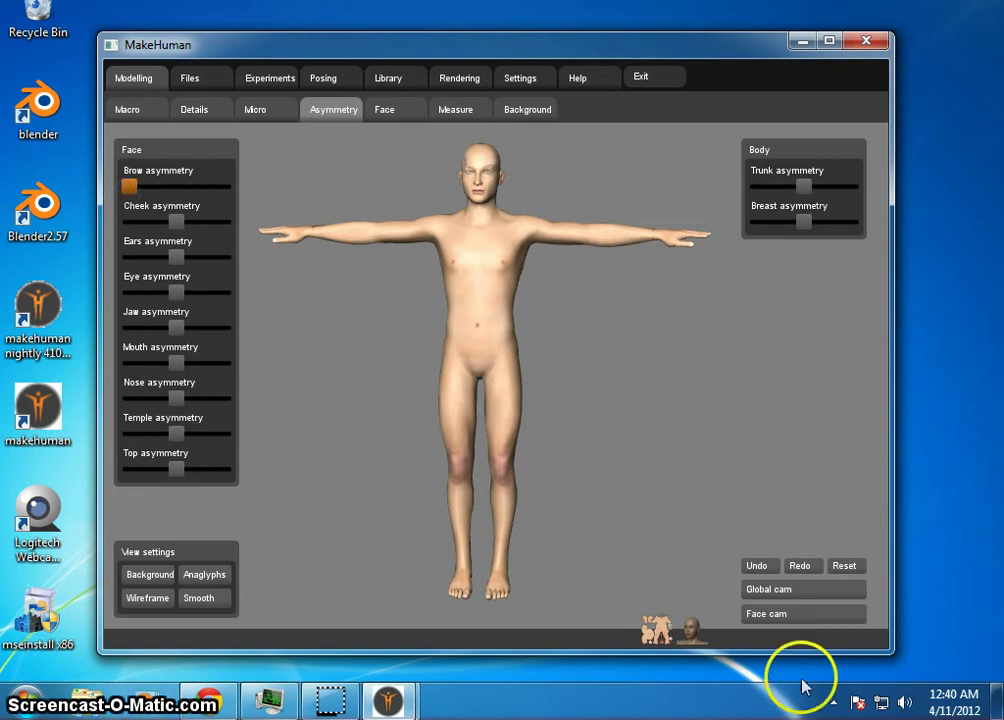
# - In a face close-up, nudge brow asymmetry up from minimum and turn the head
pyautogui.click(805, 613)
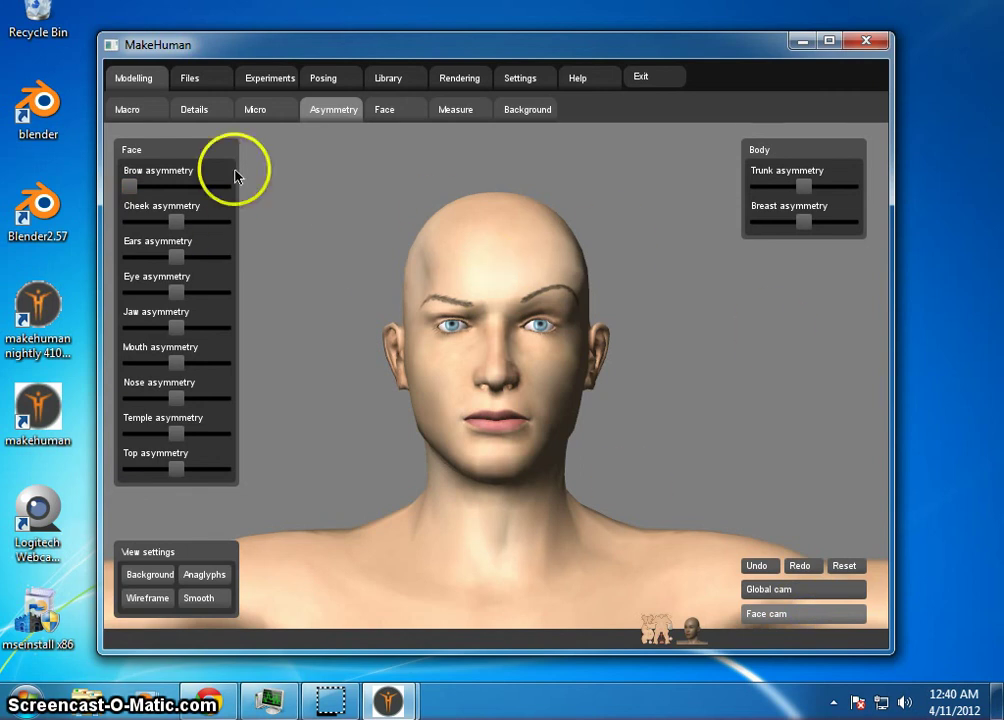
pyautogui.moveTo(127, 186); pyautogui.dragTo(177, 190)
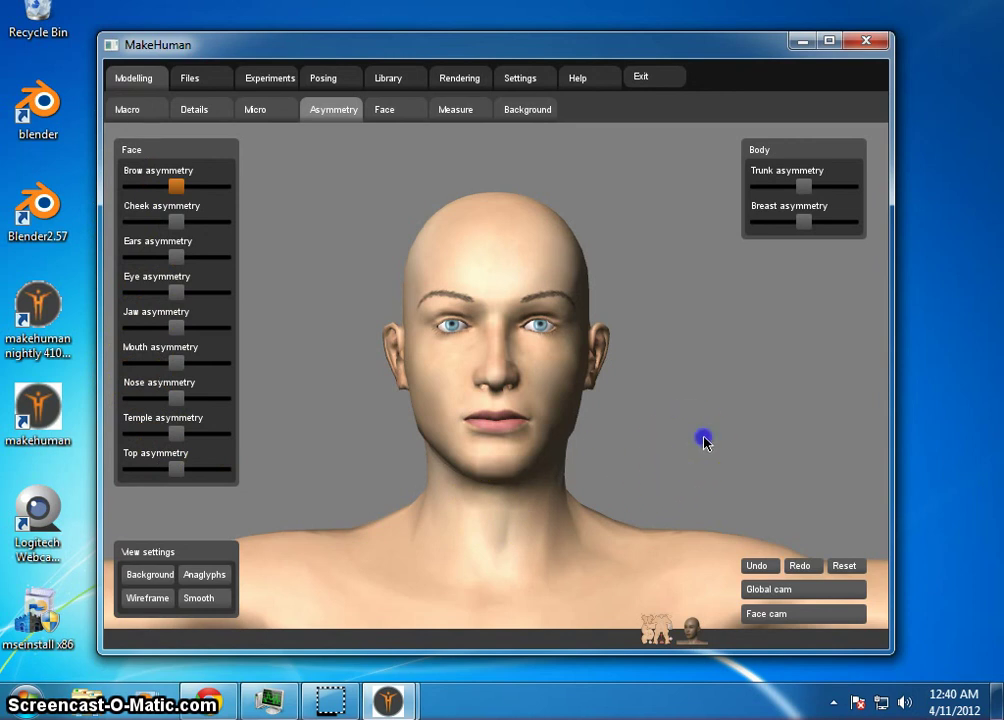
pyautogui.moveTo(704, 441)
pyautogui.mouseDown()
pyautogui.moveTo(654, 441)
pyautogui.moveTo(706, 446)
pyautogui.moveTo(787, 428)
pyautogui.moveTo(720, 418)
pyautogui.moveTo(706, 434)
pyautogui.mouseUp()
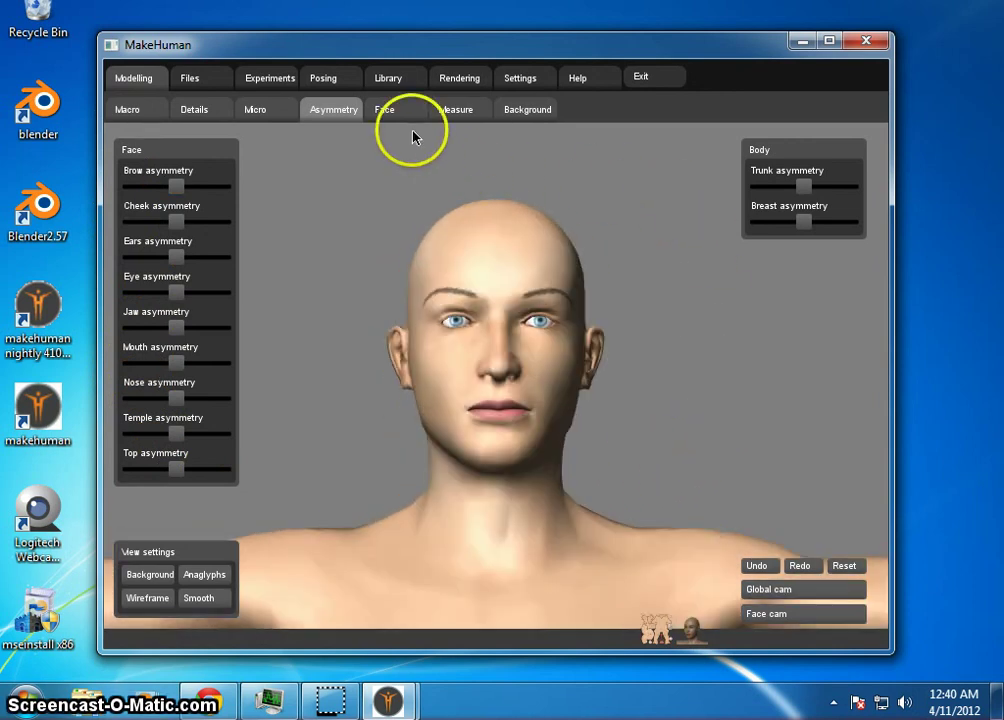
pyautogui.moveTo(746, 381)
pyautogui.mouseDown()
pyautogui.moveTo(719, 386)
pyautogui.moveTo(762, 366)
pyautogui.moveTo(731, 375)
pyautogui.mouseUp()
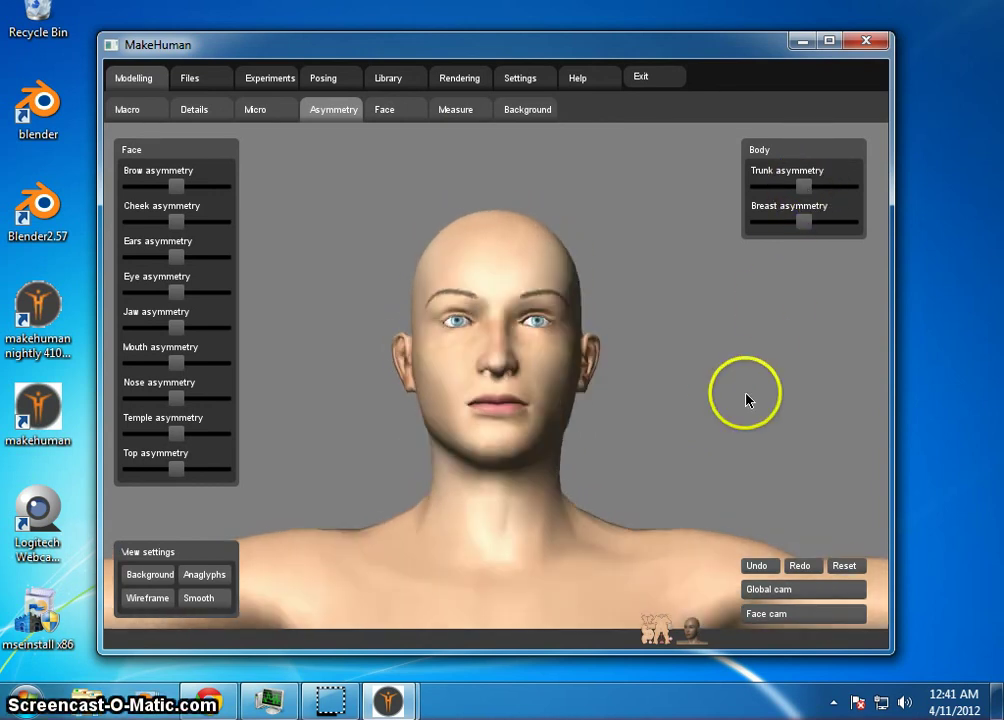
# - In full-body view, swing trunk asymmetry to both extremes, back near neutral, then nudge breast asymmetry up
pyautogui.click(838, 592)
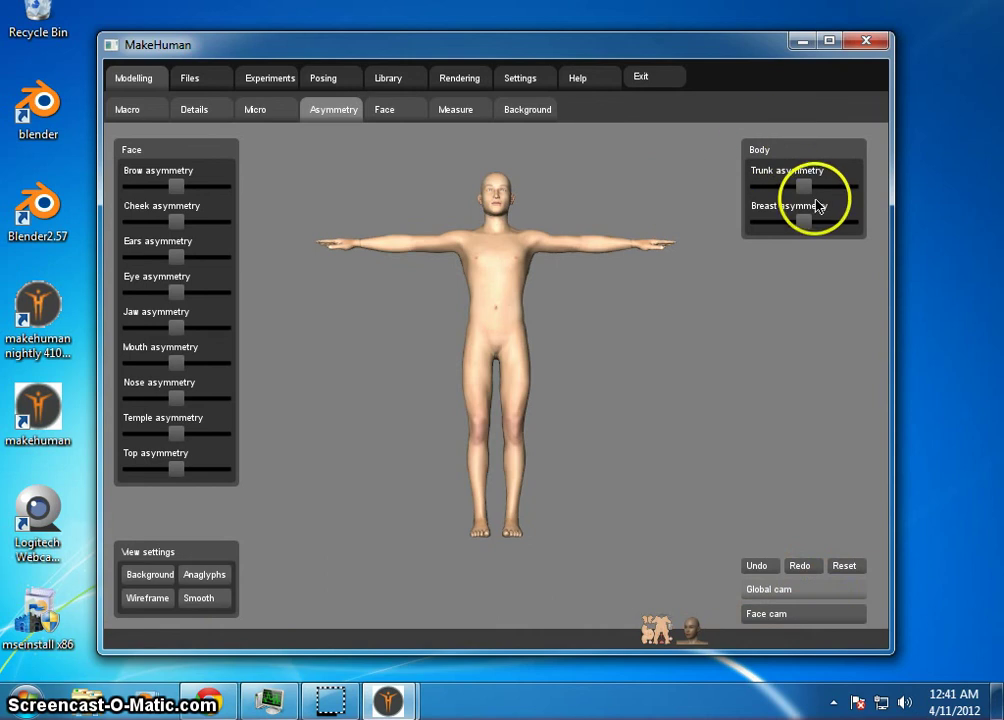
pyautogui.moveTo(806, 188); pyautogui.dragTo(724, 200)
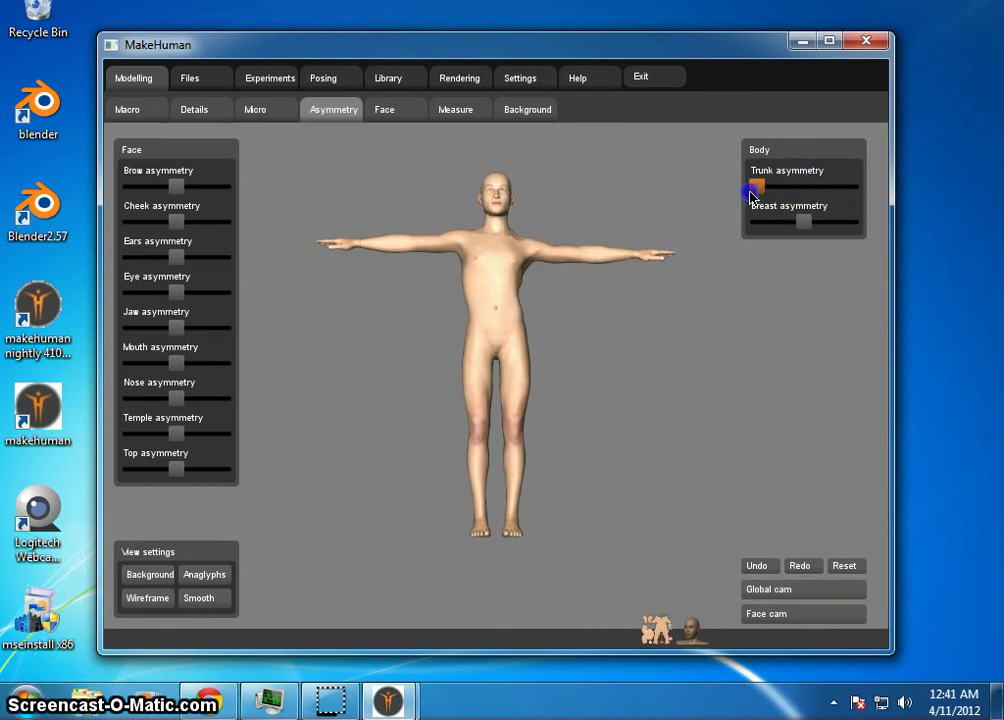
pyautogui.moveTo(855, 189); pyautogui.dragTo(726, 183)
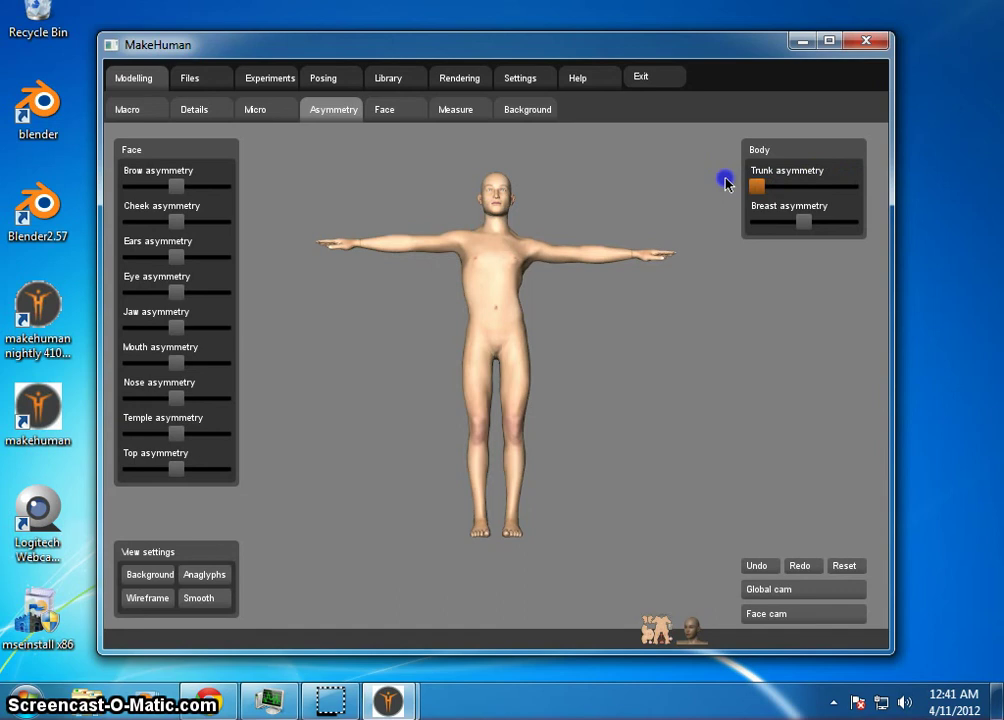
pyautogui.moveTo(795, 188); pyautogui.dragTo(803, 190)
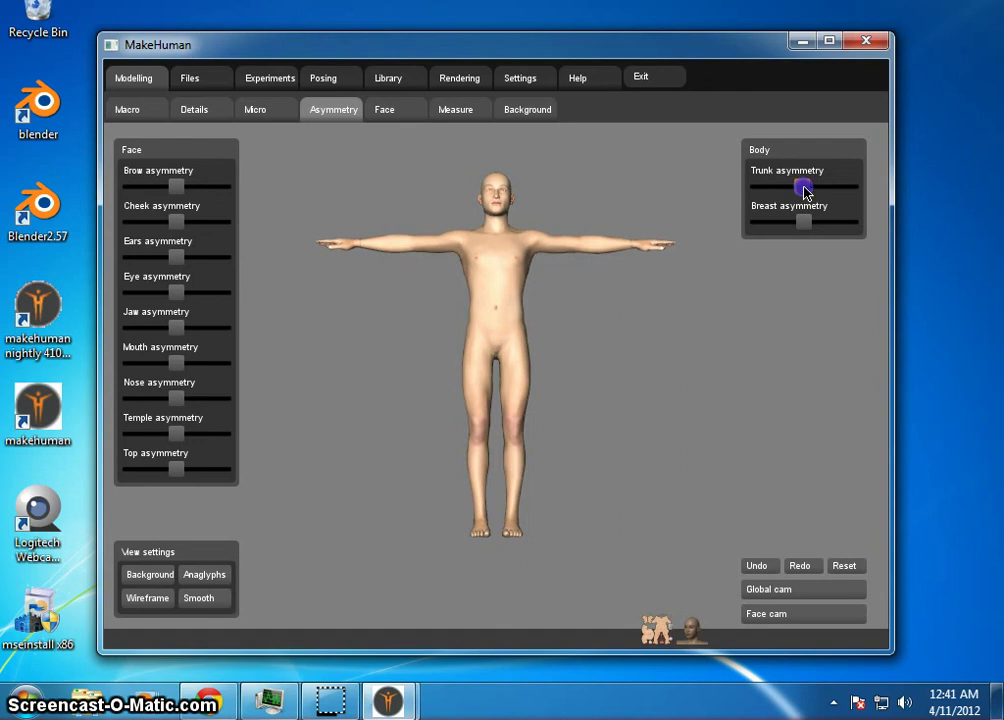
pyautogui.moveTo(804, 191); pyautogui.dragTo(806, 193)
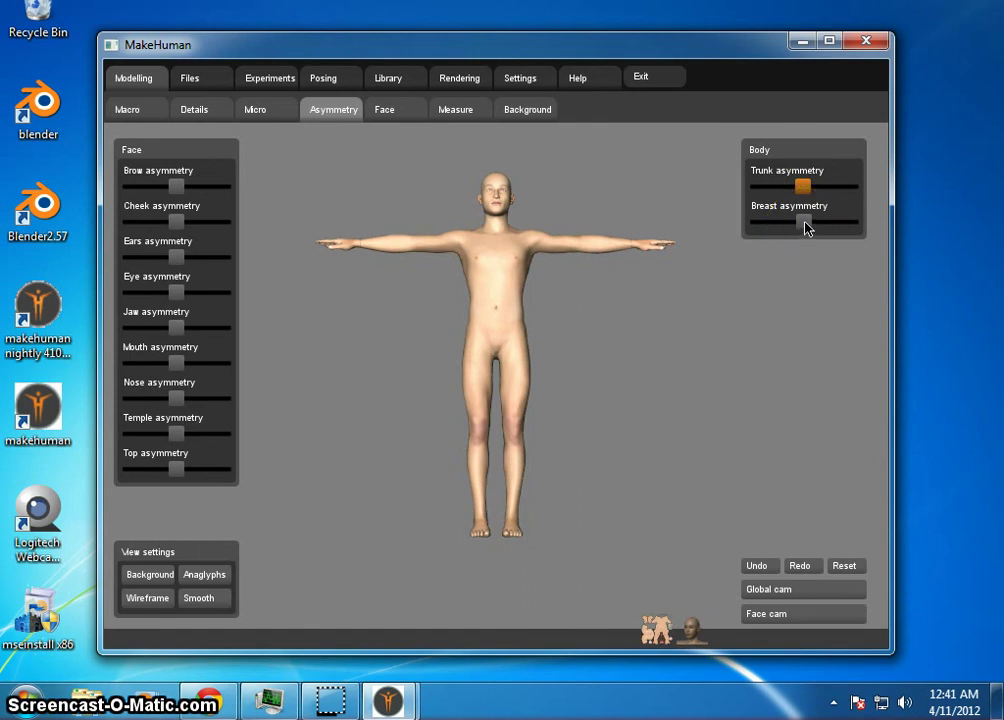
pyautogui.moveTo(806, 228)
pyautogui.mouseDown()
pyautogui.moveTo(764, 222)
pyautogui.moveTo(879, 222)
pyautogui.moveTo(733, 220)
pyautogui.moveTo(813, 232)
pyautogui.mouseUp()
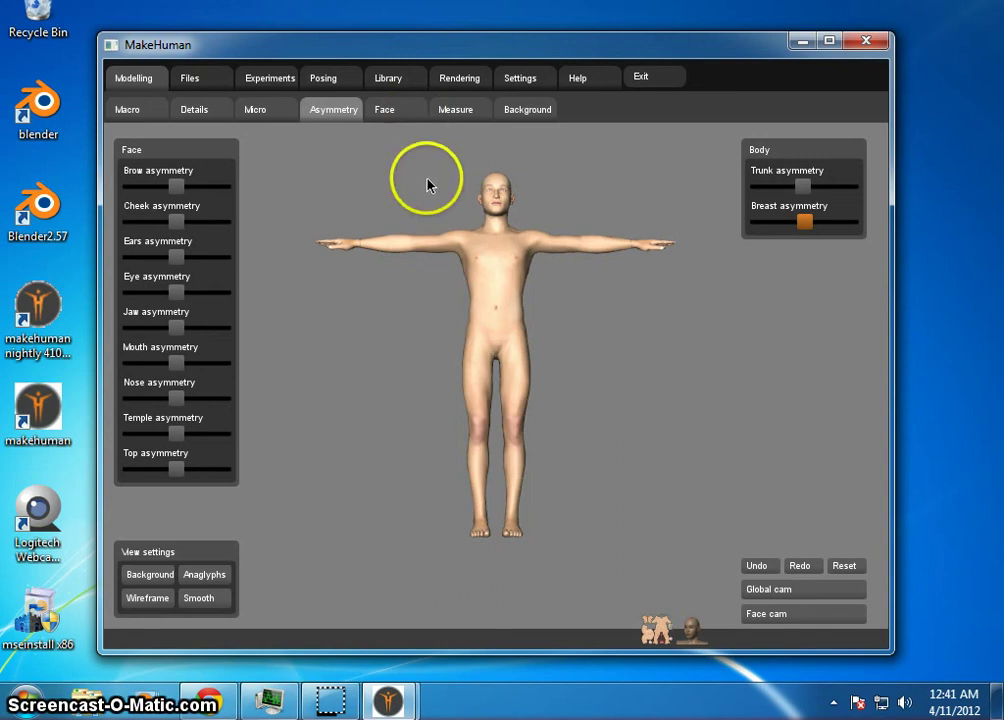
pyautogui.moveTo(388, 206); pyautogui.dragTo(407, 225)
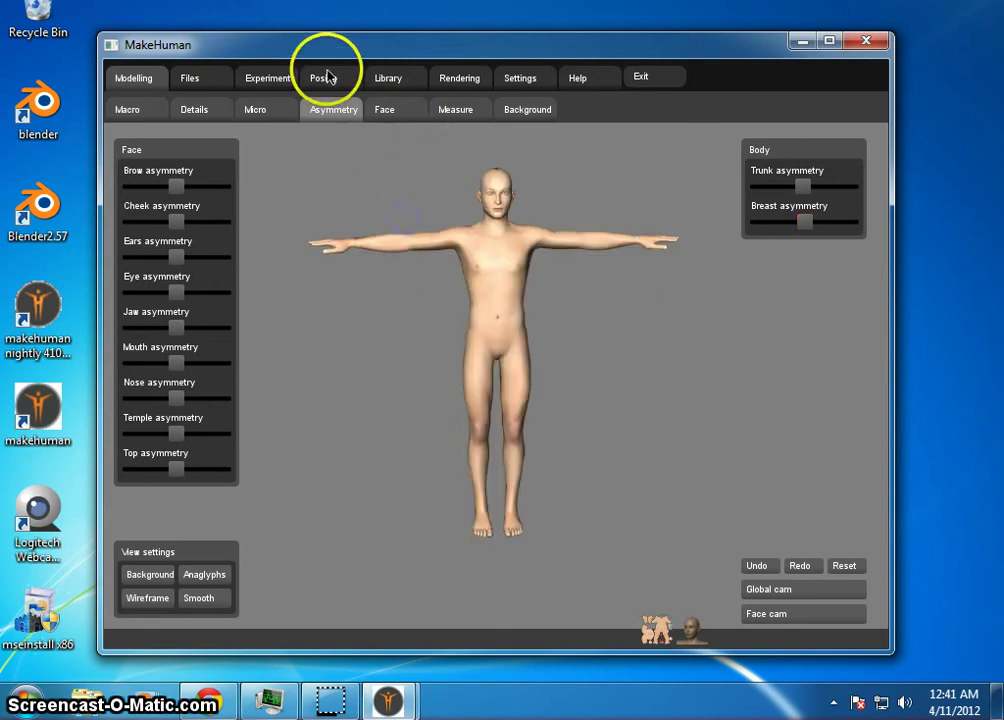
# - Open the Background page, turn the figure to a three-quarter view, and select the Pan X slider
pyautogui.click(530, 112)
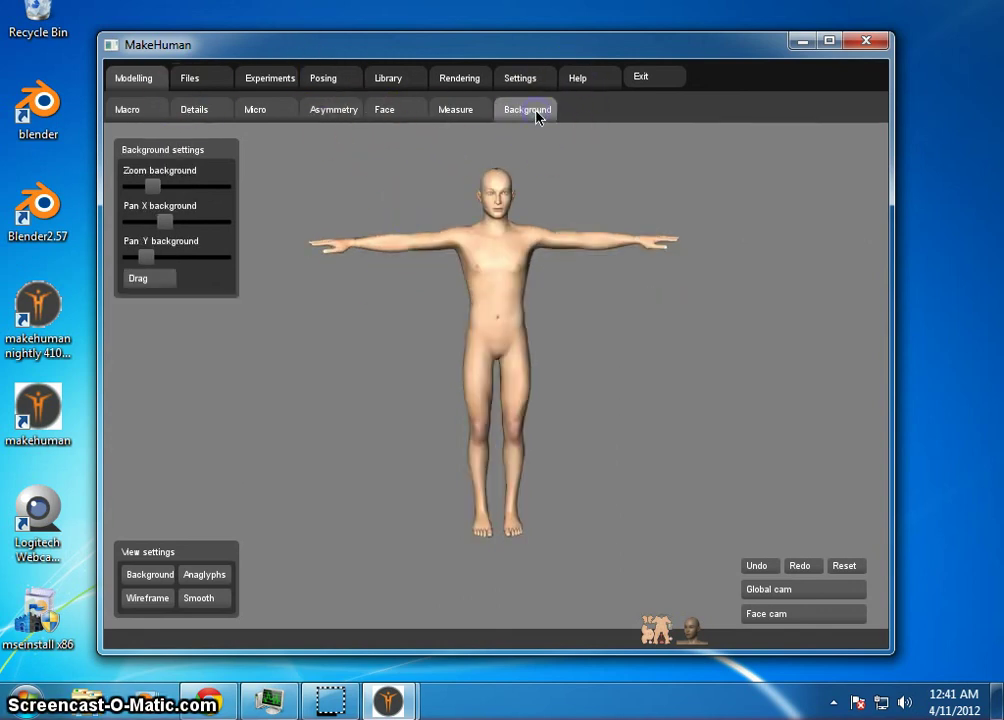
pyautogui.moveTo(695, 372)
pyautogui.mouseDown()
pyautogui.moveTo(325, 354)
pyautogui.moveTo(107, 372)
pyautogui.moveTo(887, 296)
pyautogui.moveTo(600, 381)
pyautogui.moveTo(708, 388)
pyautogui.moveTo(702, 370)
pyautogui.moveTo(666, 370)
pyautogui.moveTo(686, 376)
pyautogui.mouseUp()
pyautogui.moveTo(773, 206)
pyautogui.mouseDown()
pyautogui.moveTo(857, 230)
pyautogui.moveTo(742, 215)
pyautogui.moveTo(768, 214)
pyautogui.mouseUp()
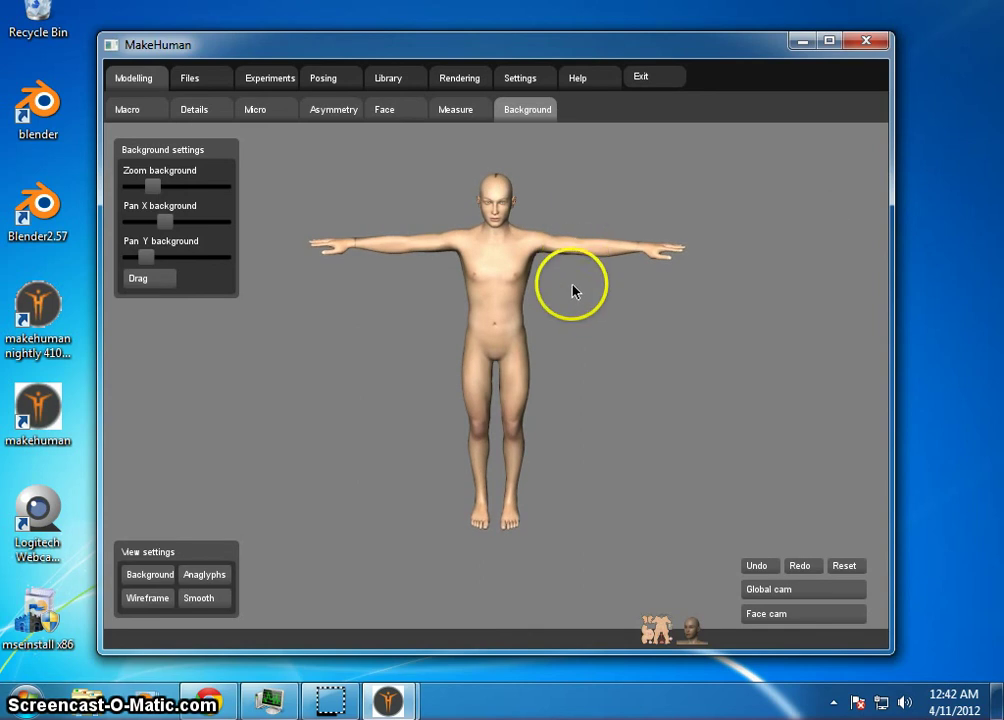
pyautogui.moveTo(610, 406)
pyautogui.mouseDown()
pyautogui.moveTo(605, 325)
pyautogui.moveTo(620, 391)
pyautogui.mouseUp()
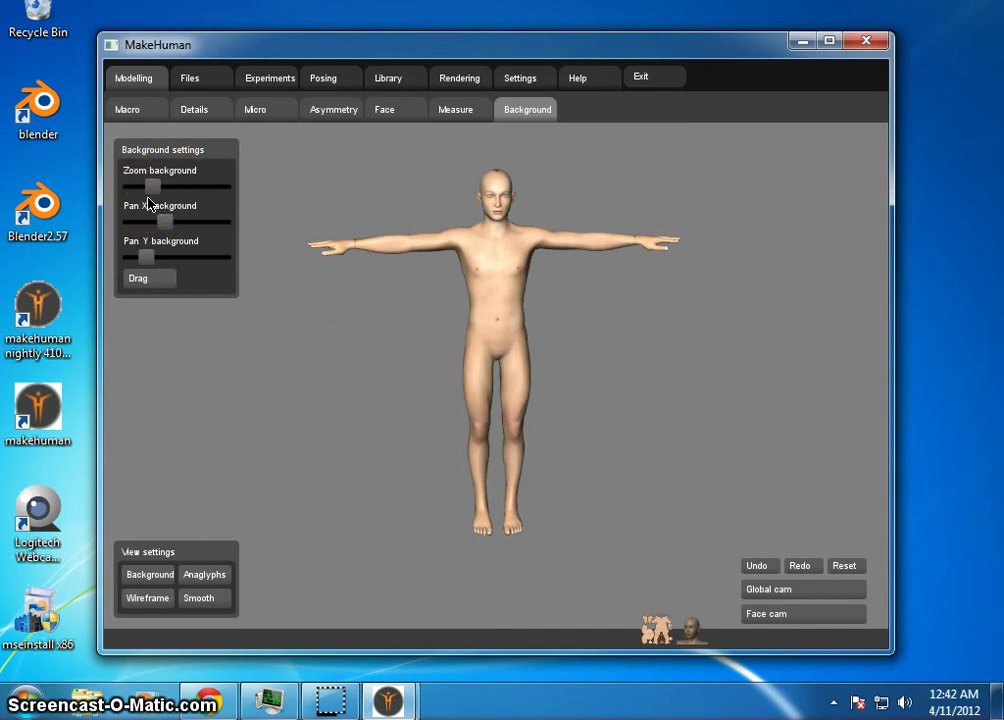
pyautogui.click(188, 221)
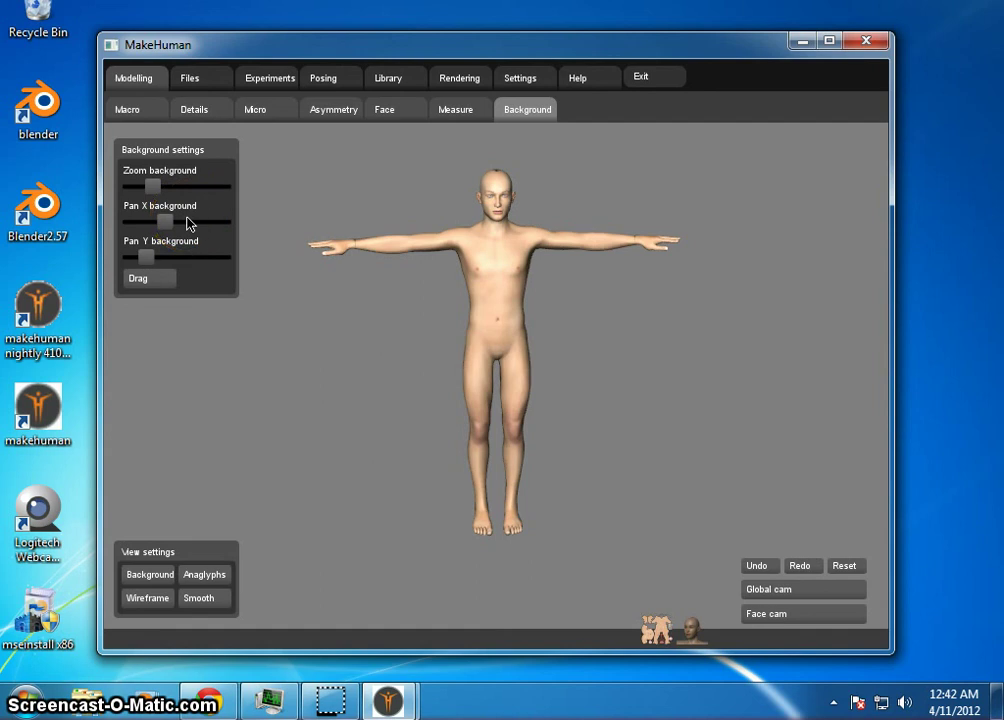
# - Start an Aqsis render from the Rendering page, then rock the figure to show its back
pyautogui.click(465, 85)
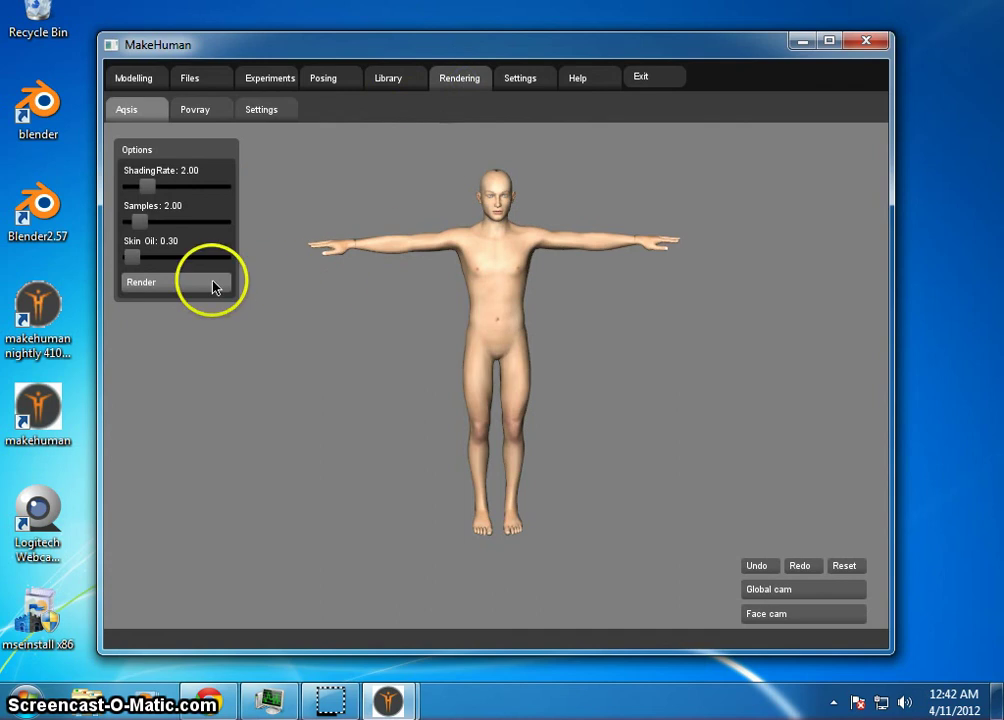
pyautogui.click(161, 283)
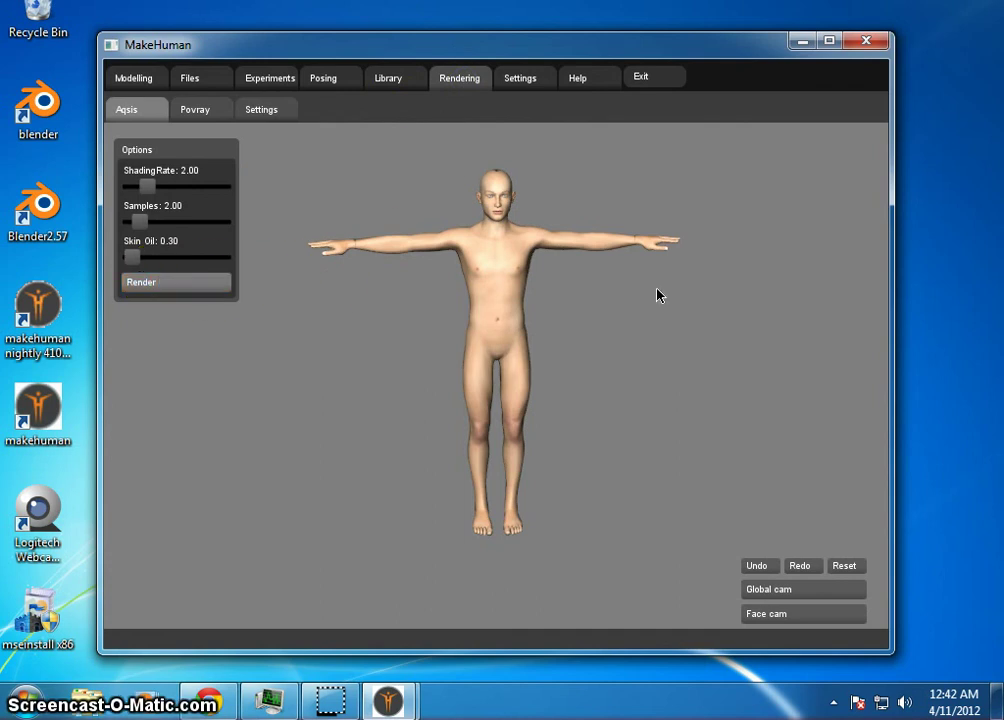
pyautogui.moveTo(657, 295)
pyautogui.mouseDown()
pyautogui.moveTo(540, 305)
pyautogui.moveTo(328, 273)
pyautogui.moveTo(576, 287)
pyautogui.moveTo(663, 280)
pyautogui.moveTo(643, 282)
pyautogui.mouseUp()
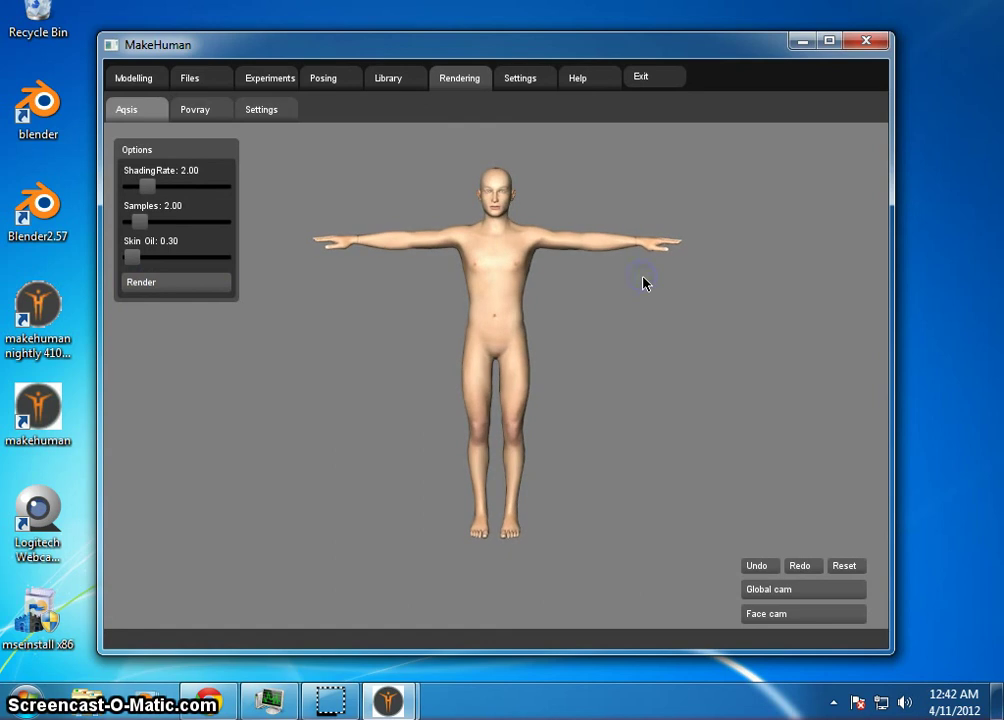
pyautogui.moveTo(597, 341)
pyautogui.mouseDown()
pyautogui.moveTo(643, 311)
pyautogui.moveTo(603, 347)
pyautogui.moveTo(636, 343)
pyautogui.moveTo(610, 353)
pyautogui.mouseUp()
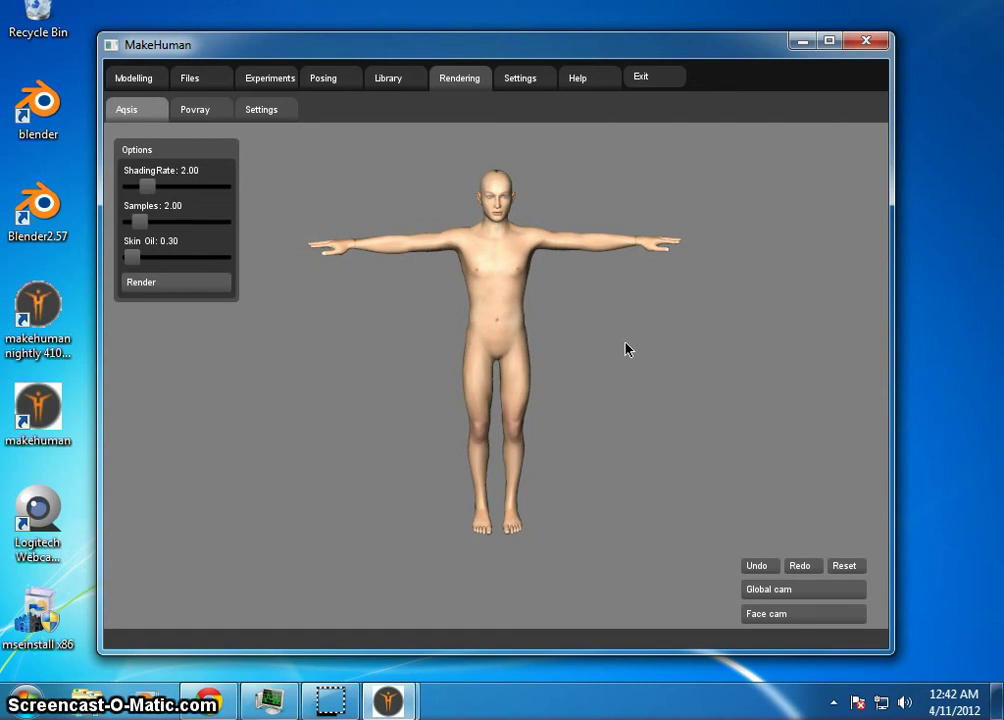
pyautogui.moveTo(618, 338)
pyautogui.mouseDown()
pyautogui.moveTo(605, 325)
pyautogui.moveTo(428, 327)
pyautogui.moveTo(693, 332)
pyautogui.moveTo(558, 325)
pyautogui.moveTo(643, 323)
pyautogui.moveTo(623, 327)
pyautogui.mouseUp()
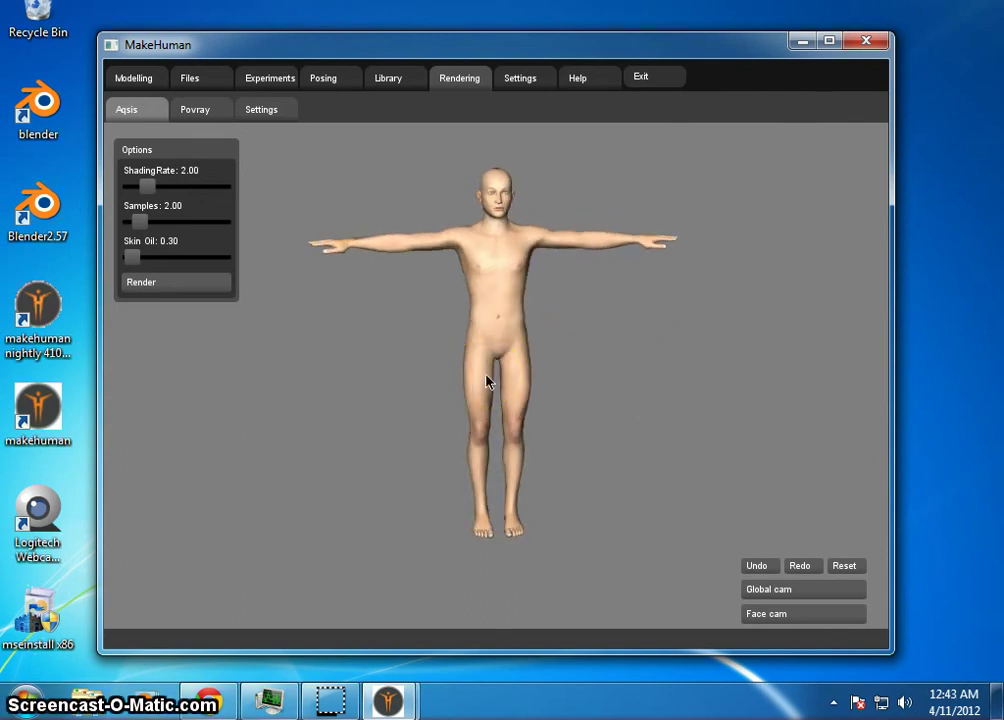
pyautogui.click(616, 347)
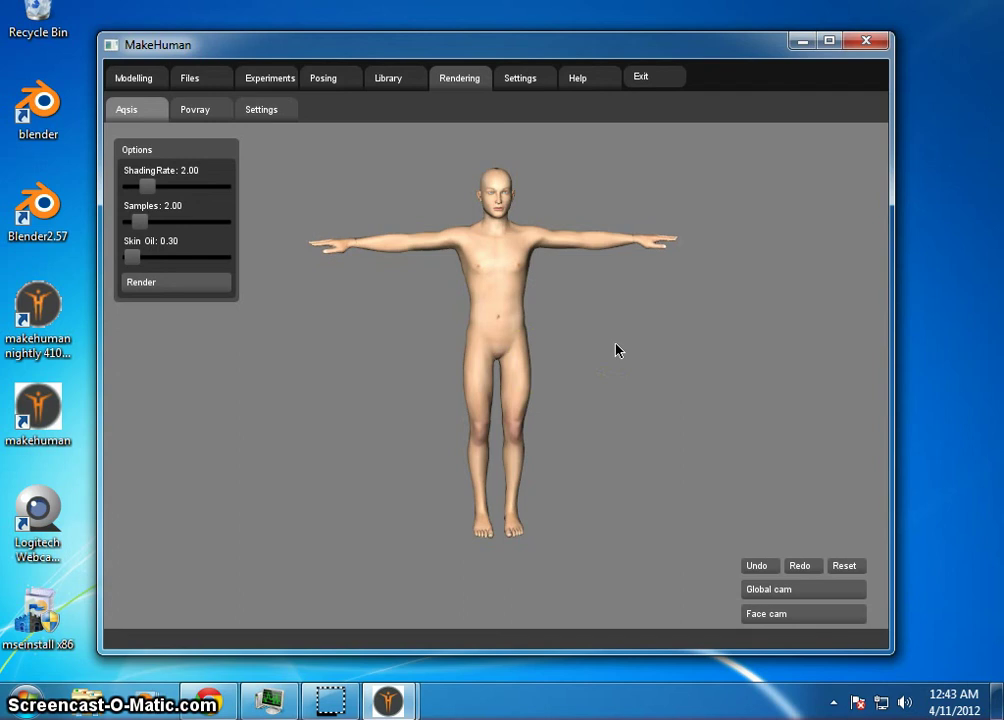
# - Show the Face Eyes 3 and Mouth 2 sliders, then the Measure page (height 165.45 cm)
pyautogui.click(129, 81)
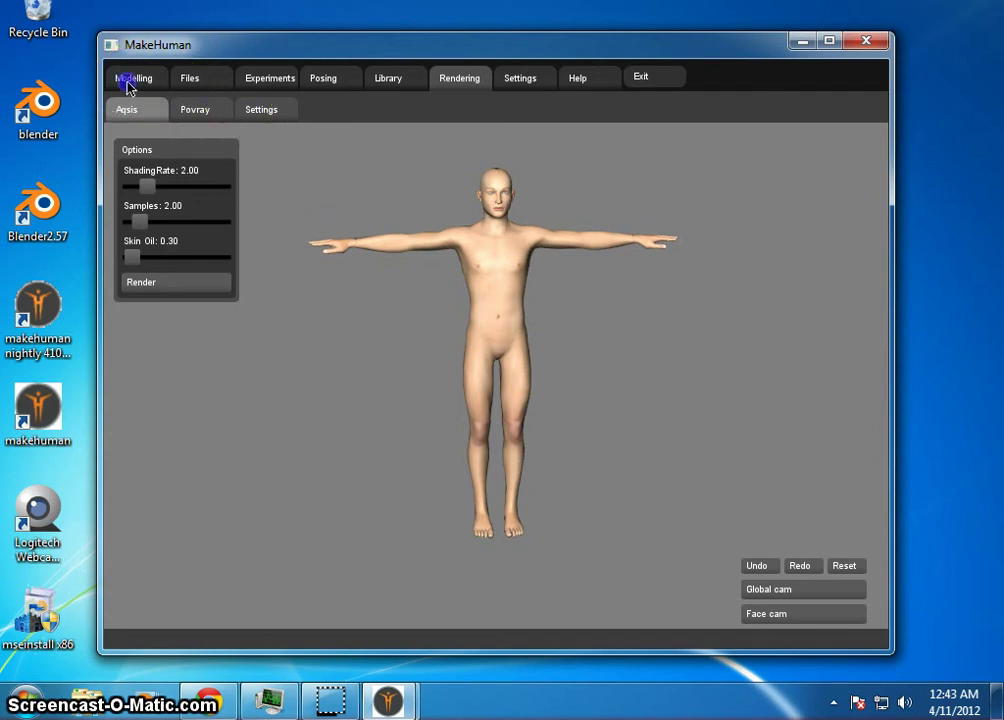
pyautogui.click(400, 112)
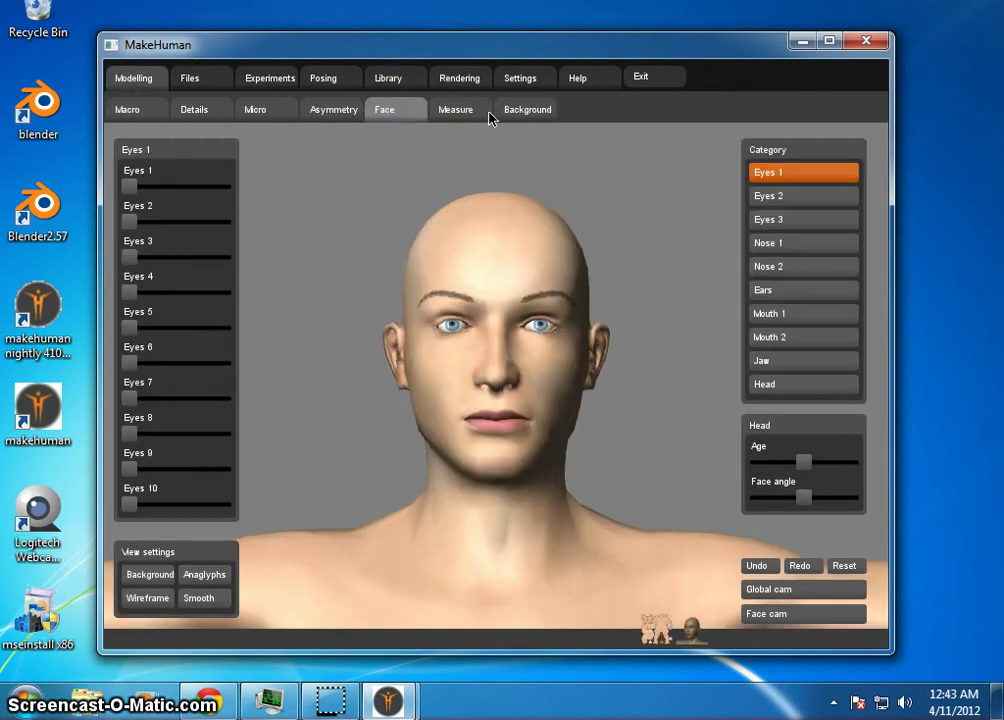
pyautogui.click(825, 221)
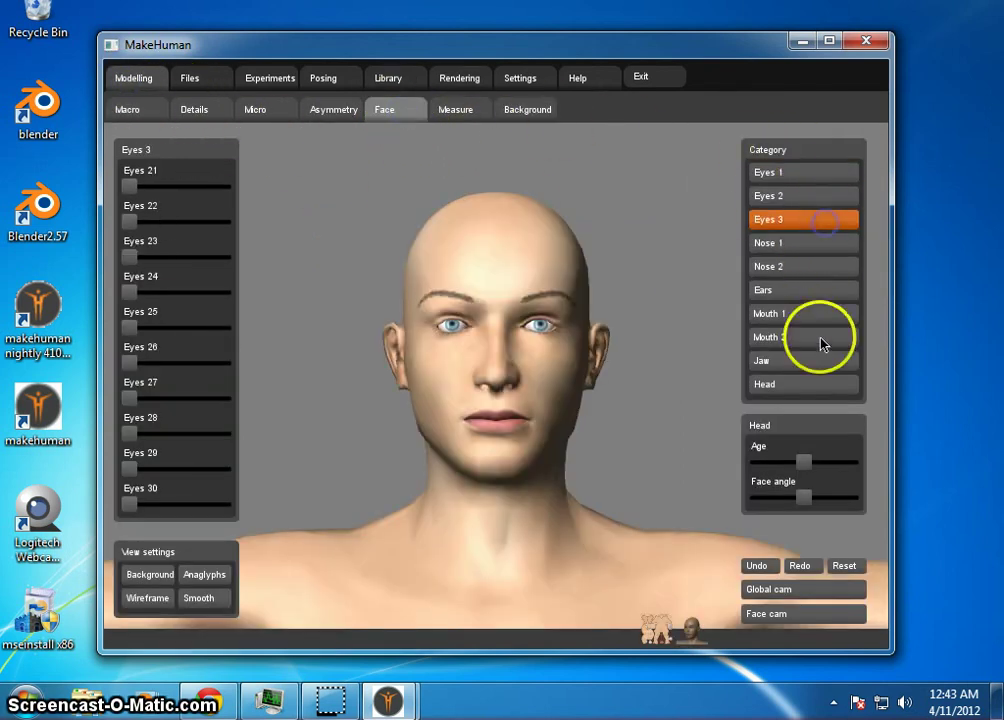
pyautogui.click(820, 340)
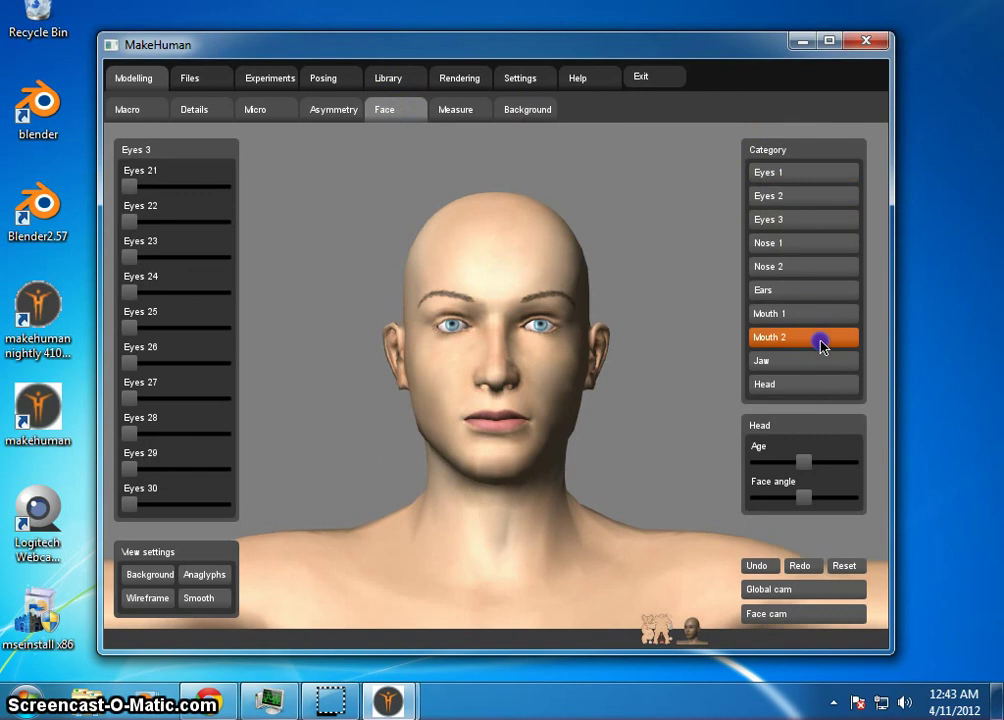
pyautogui.click(456, 108)
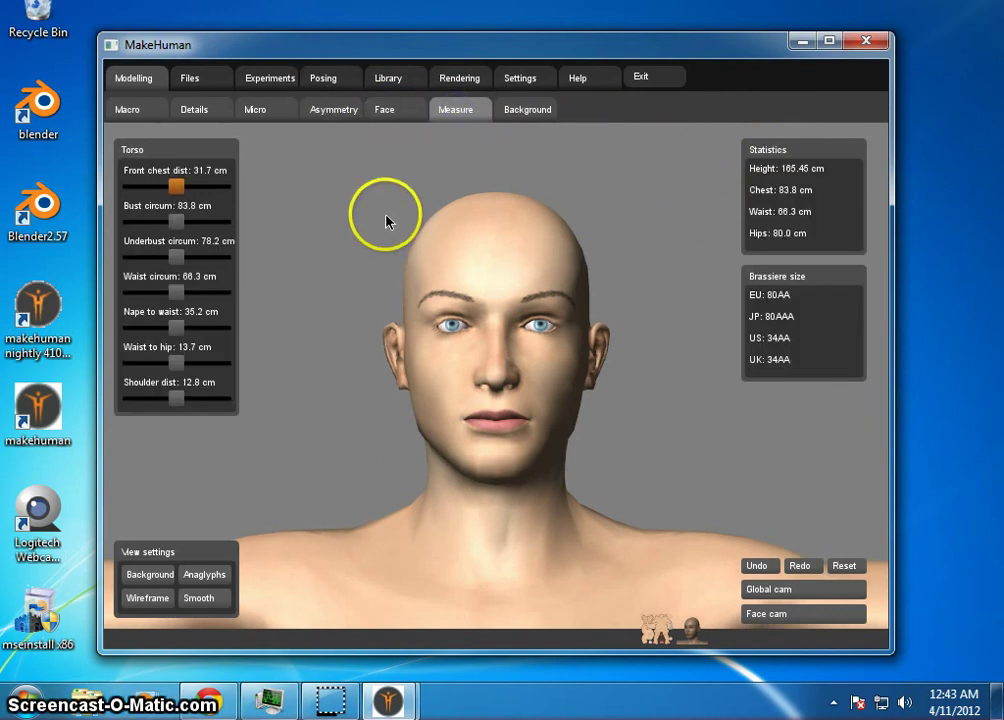